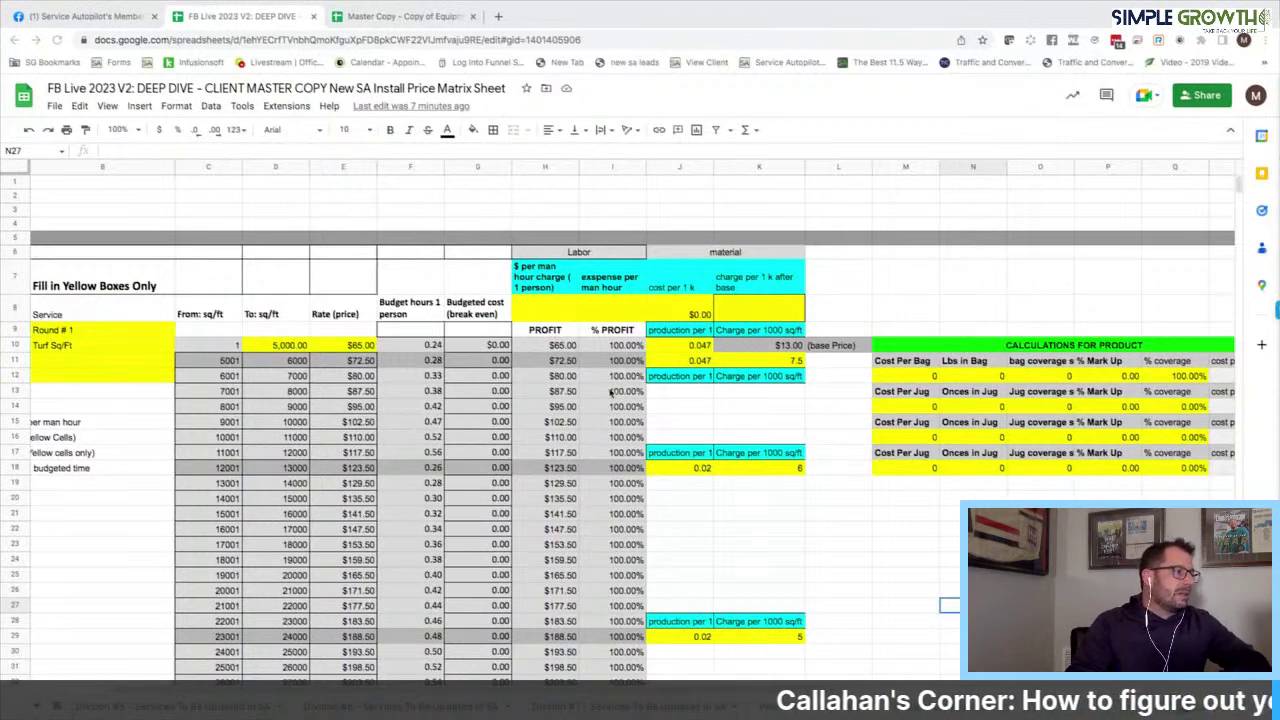
# Step: Enter the bag product's cost of 28, weight of 50 lbs and coverage of 12,000 sq ft in the Round #1 product calculations
pyautogui.hscroll(-3, 609, 393)
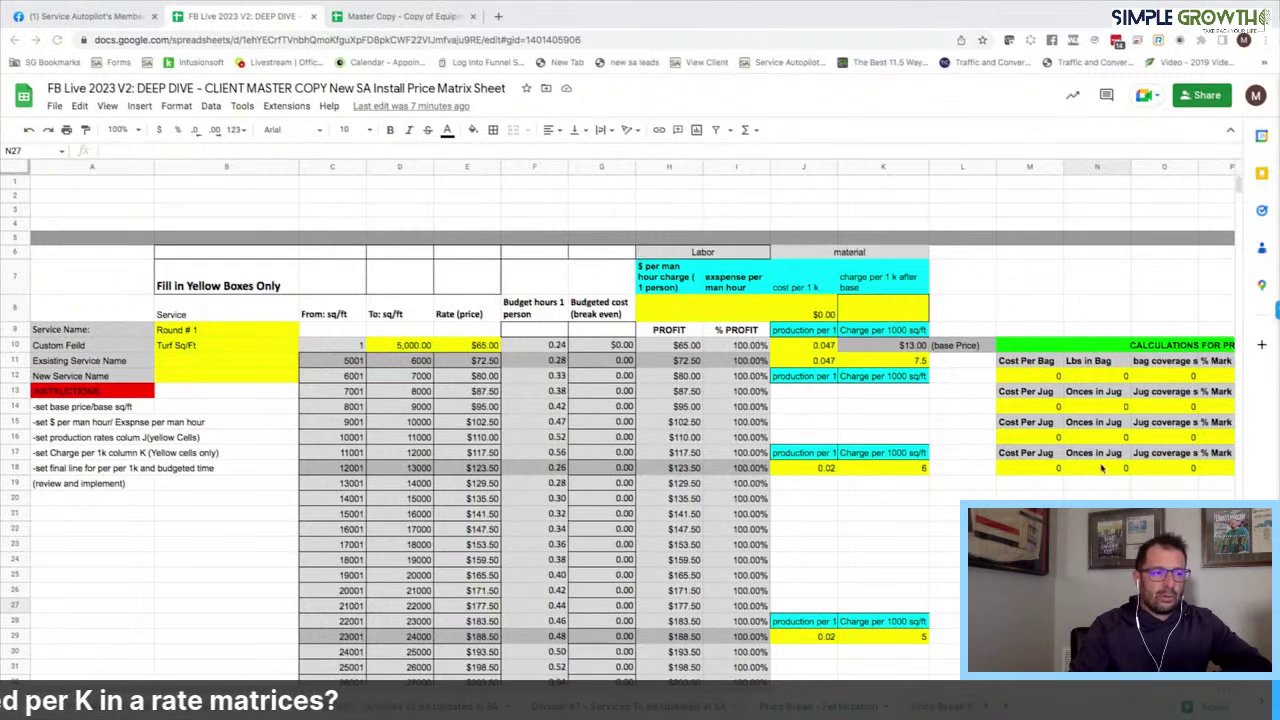
pyautogui.hscroll(3, 930, 458)
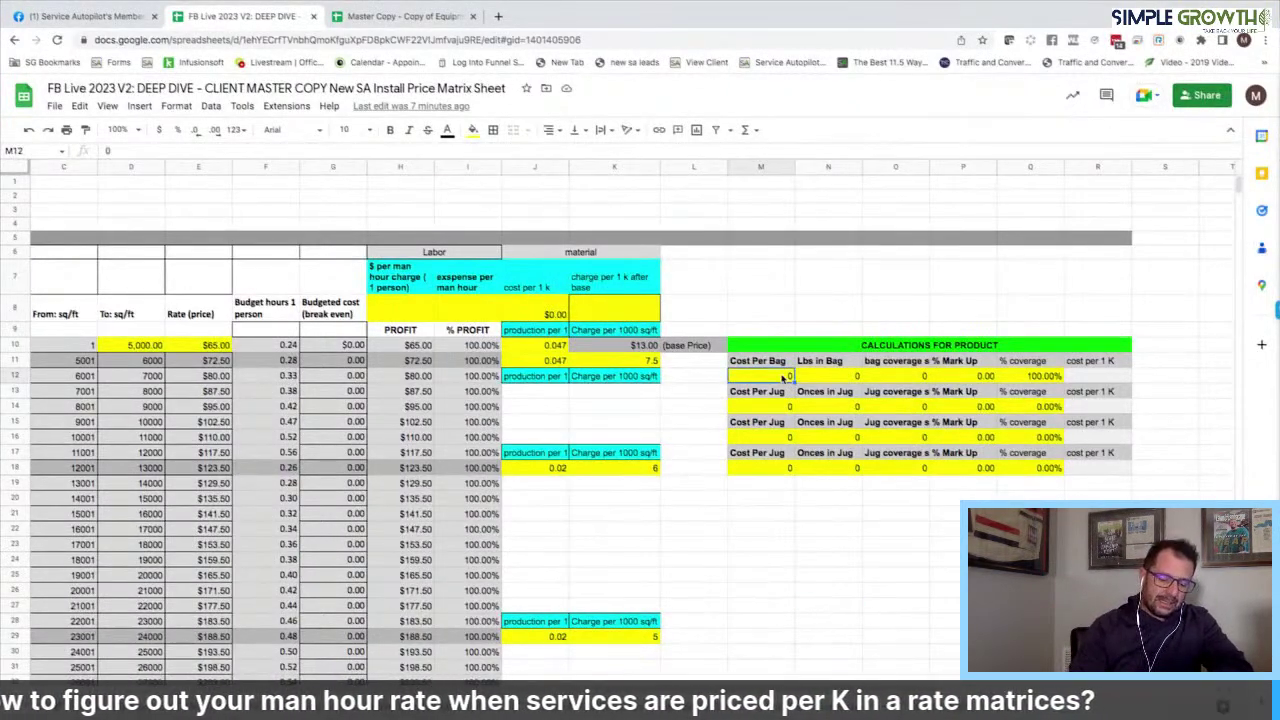
pyautogui.click(785, 377)
pyautogui.click(855, 376)
pyautogui.write('50')
pyautogui.click(909, 379)
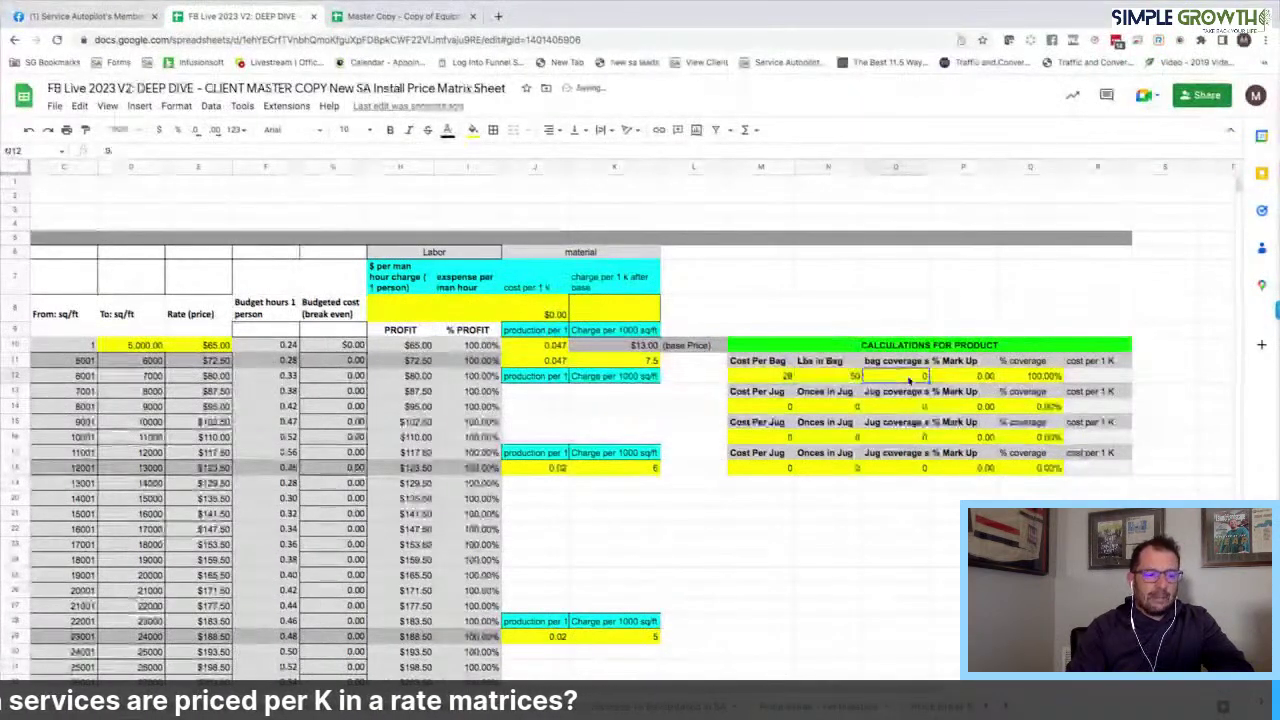
pyautogui.write('12,')
pyautogui.write('000')
pyautogui.press('Return')
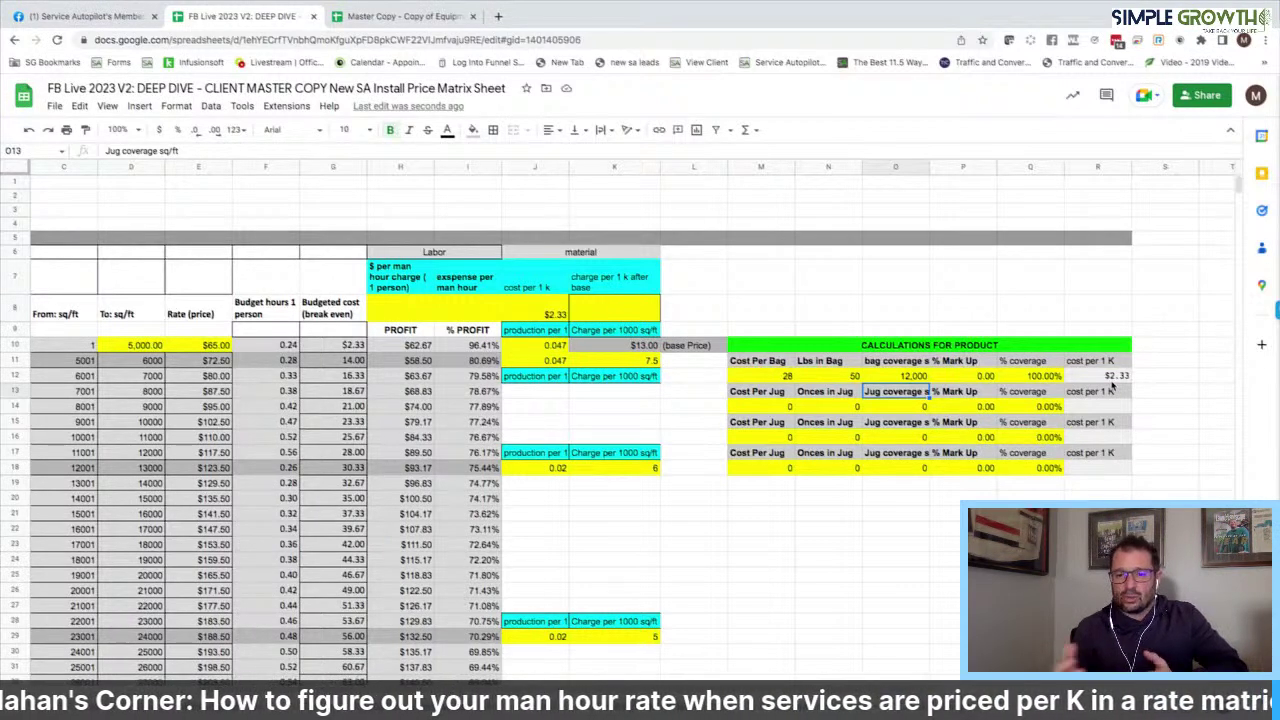
# Step: Enter a cost of 120 and a coverage of 110,000 sq ft for the first jug product
pyautogui.click(760, 406)
pyautogui.write('12')
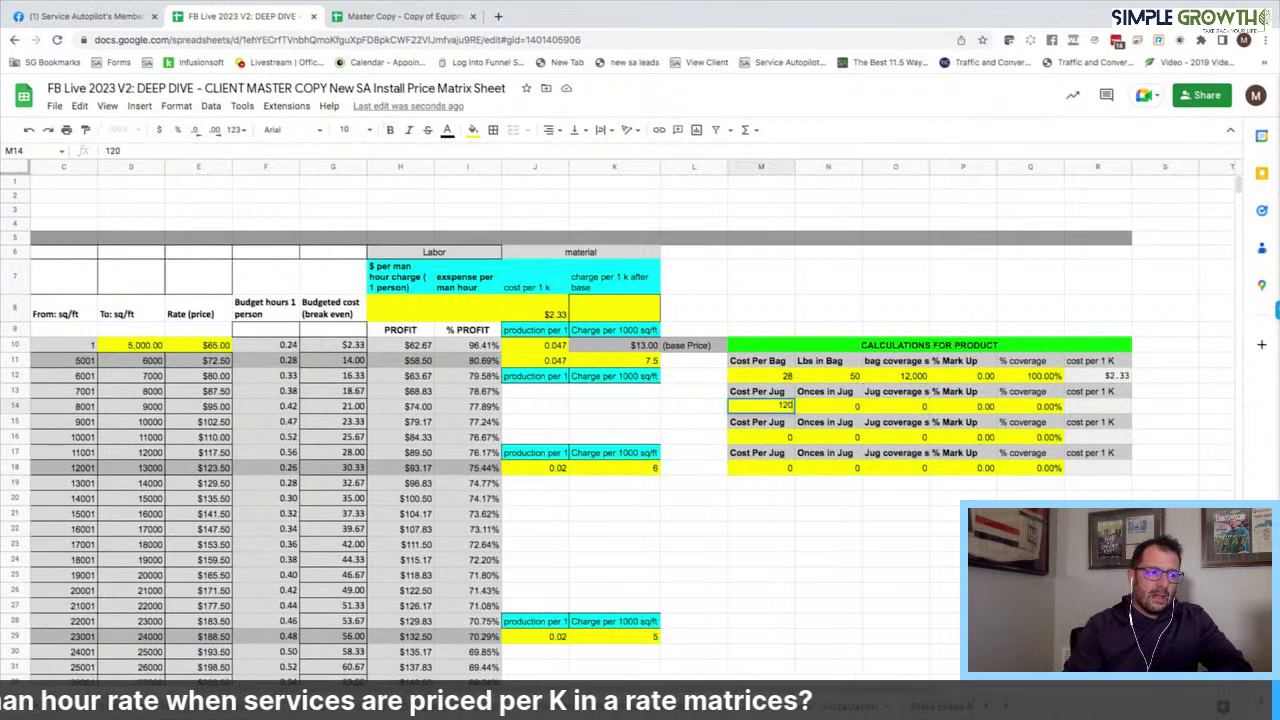
pyautogui.write('0')
pyautogui.press('Return')
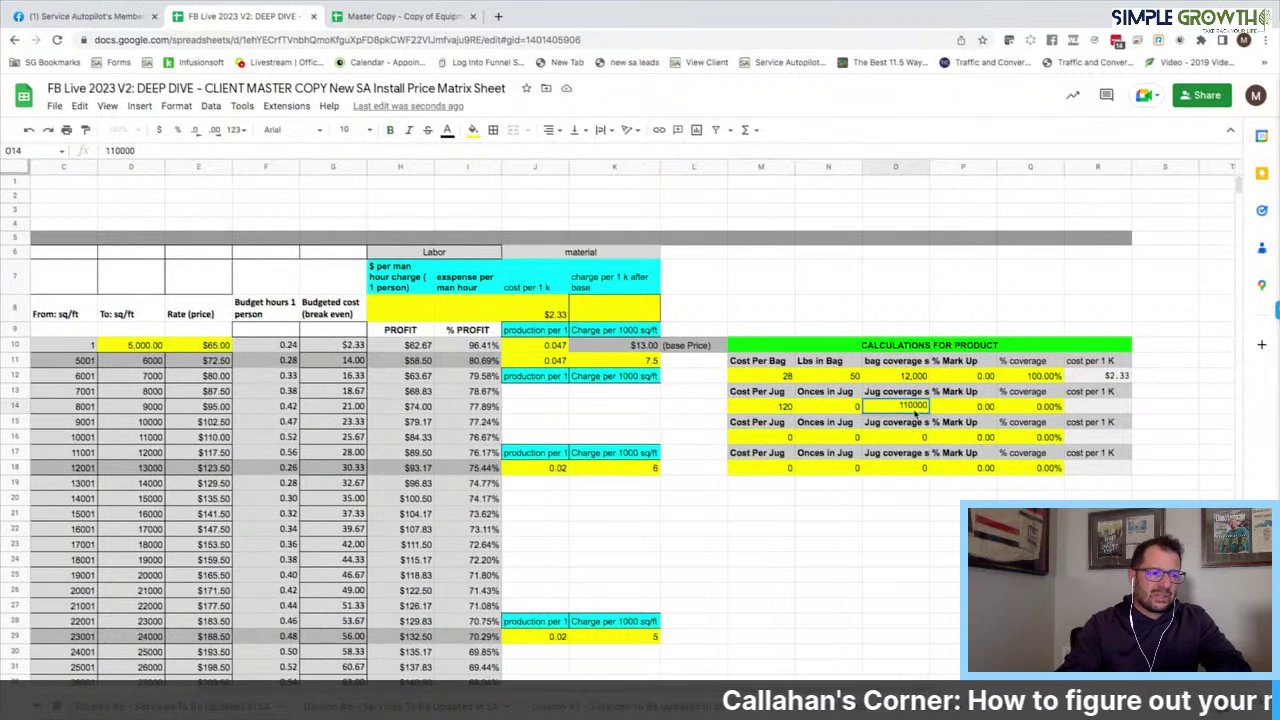
pyautogui.click(976, 410)
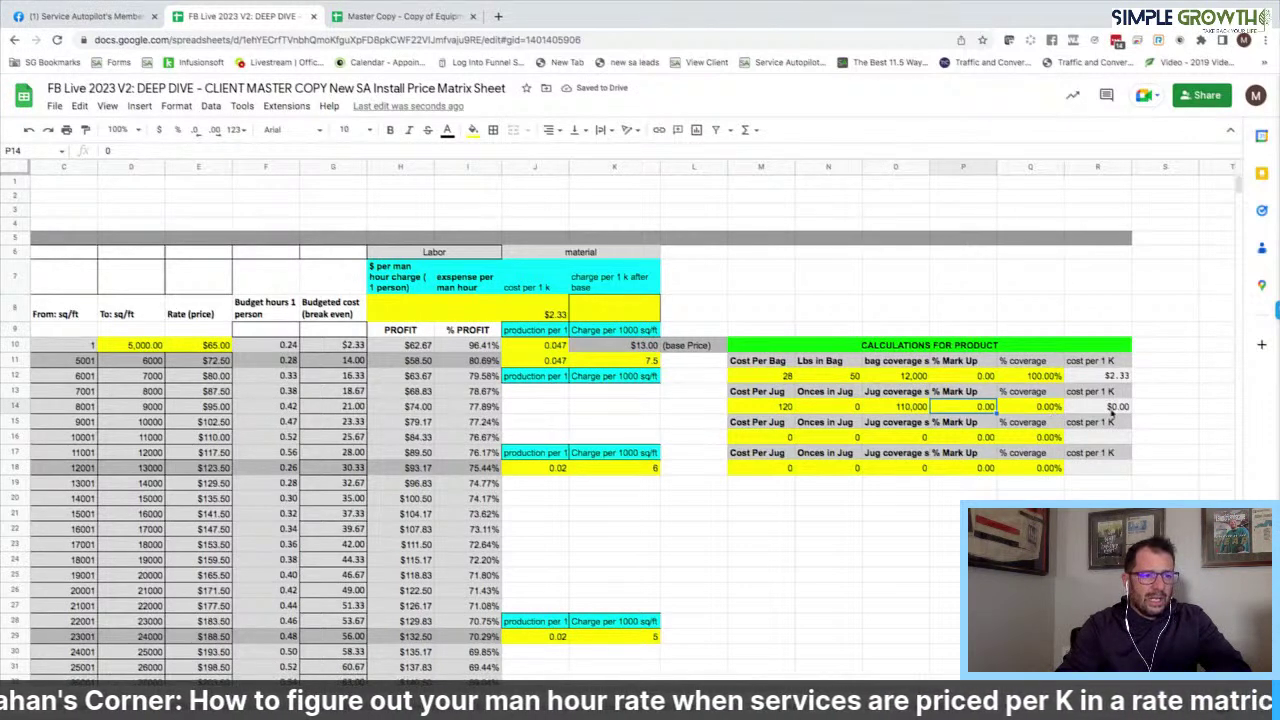
# Step: Set the first jug product's coverage percentage to 100%
pyautogui.click(1045, 407)
pyautogui.write('100')
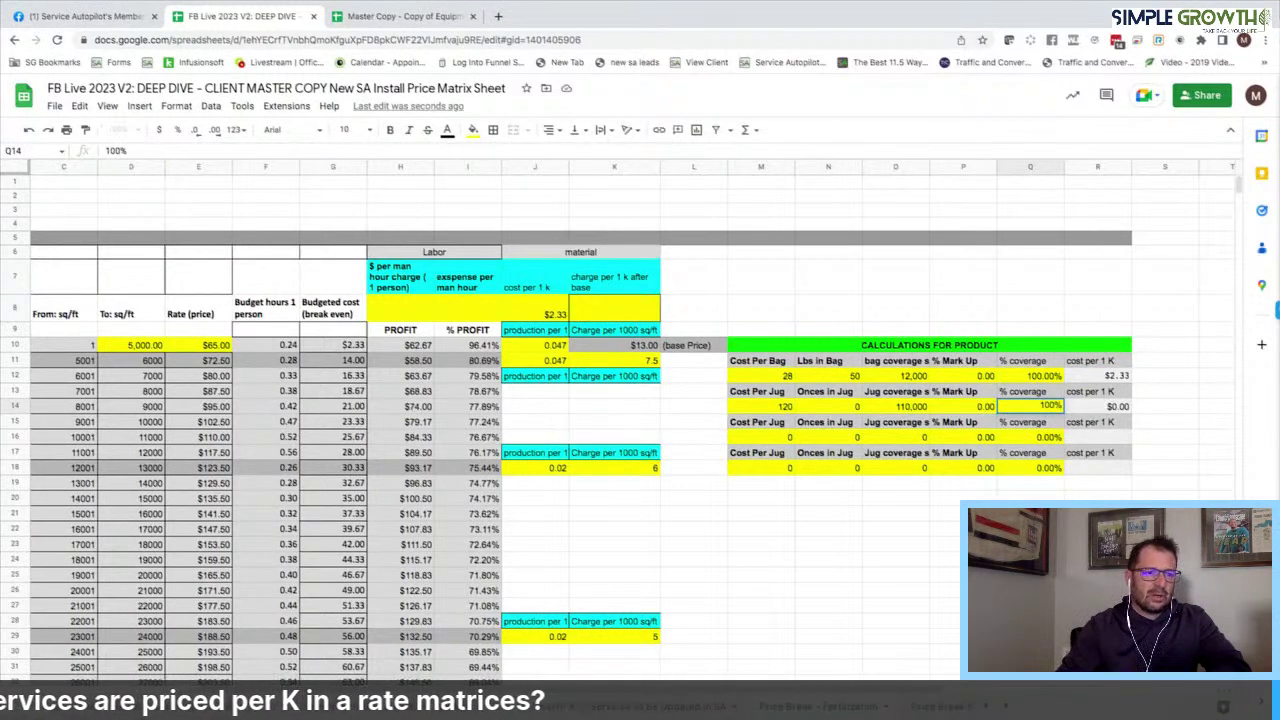
pyautogui.press('Return')
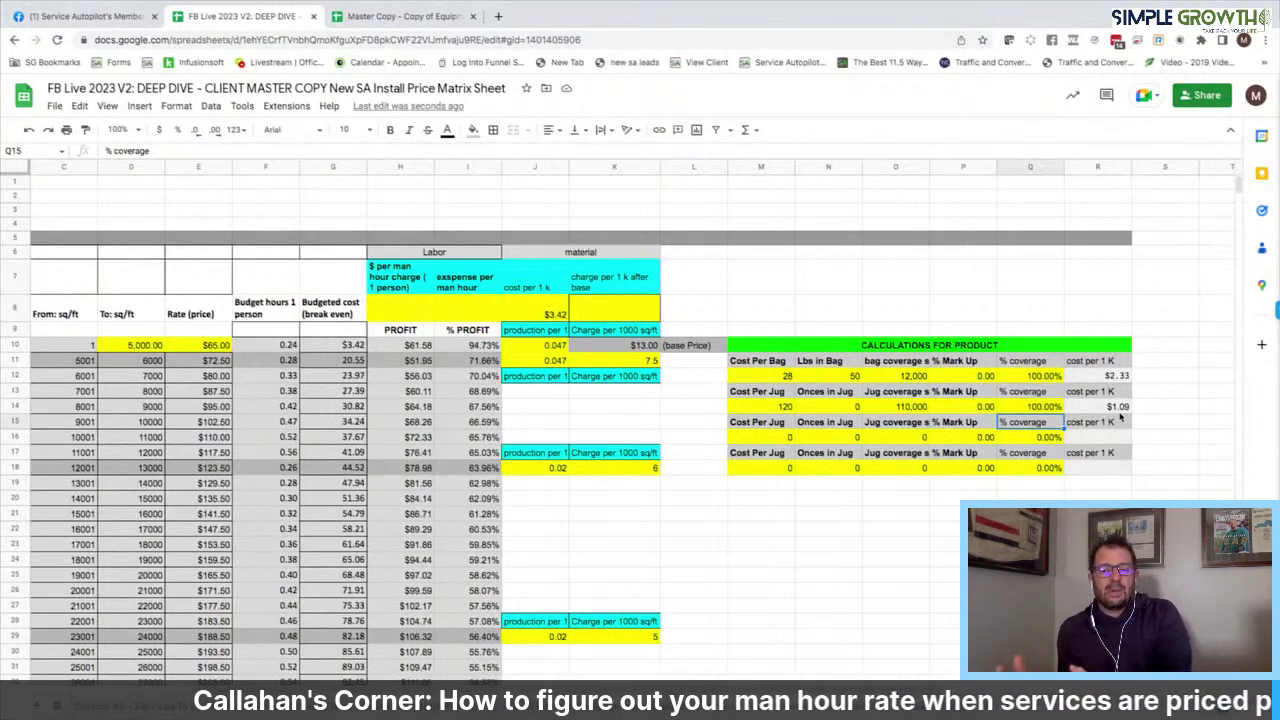
# Step: Set the first jug product's coverage percentage to 30% for partial application
pyautogui.click(1033, 406)
pyautogui.write('30')
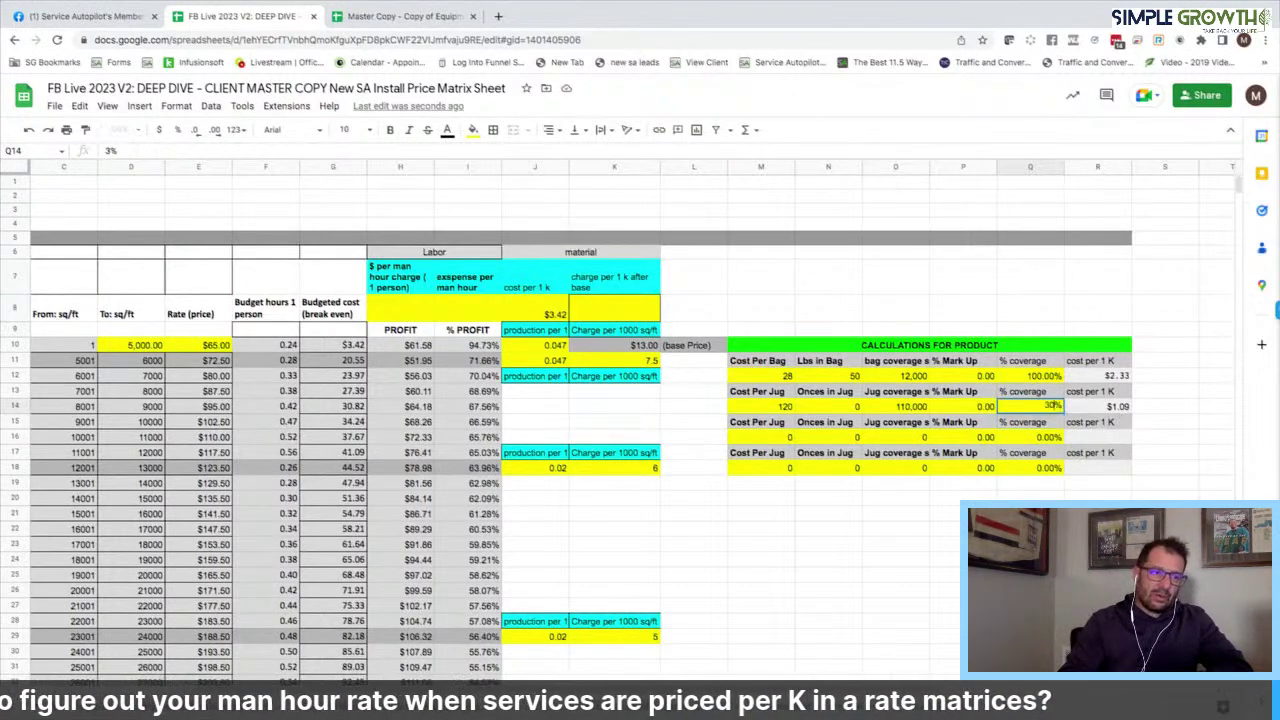
pyautogui.press('Return')
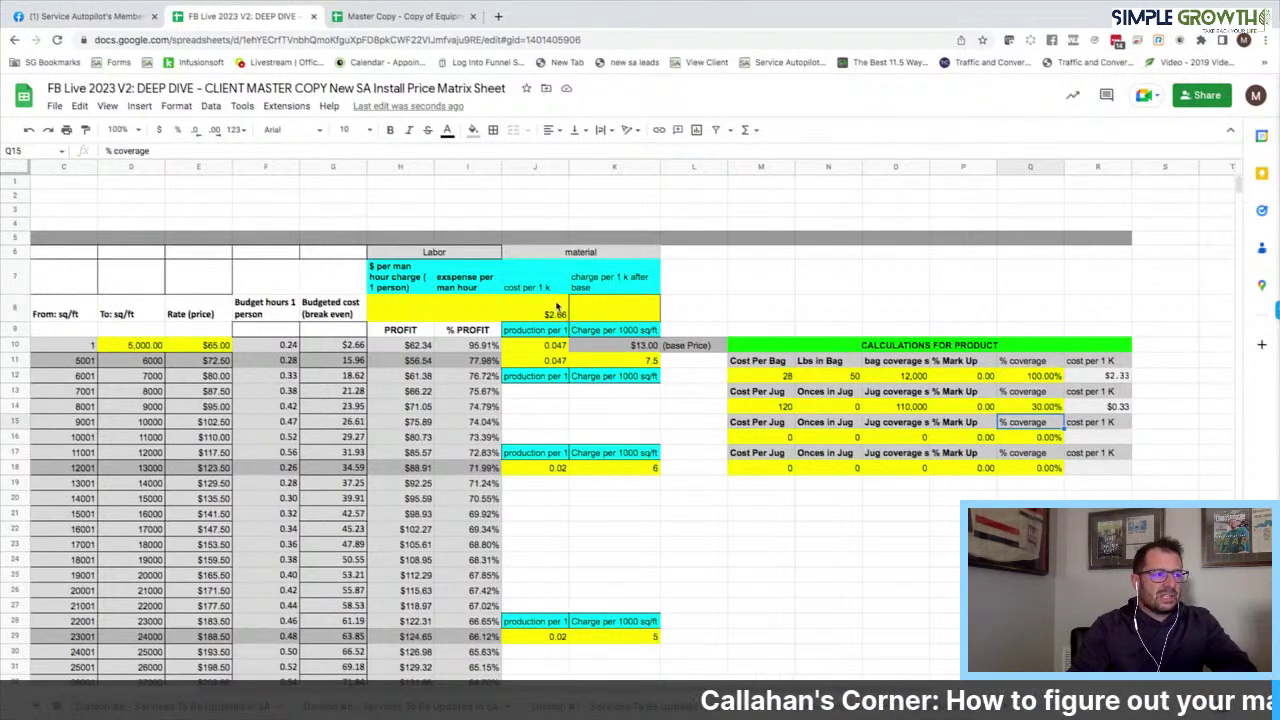
# Step: Set the Round #1 base rate to $55 and its upper limit to 4,000 sq ft
pyautogui.hscroll(-4, 850, 458)
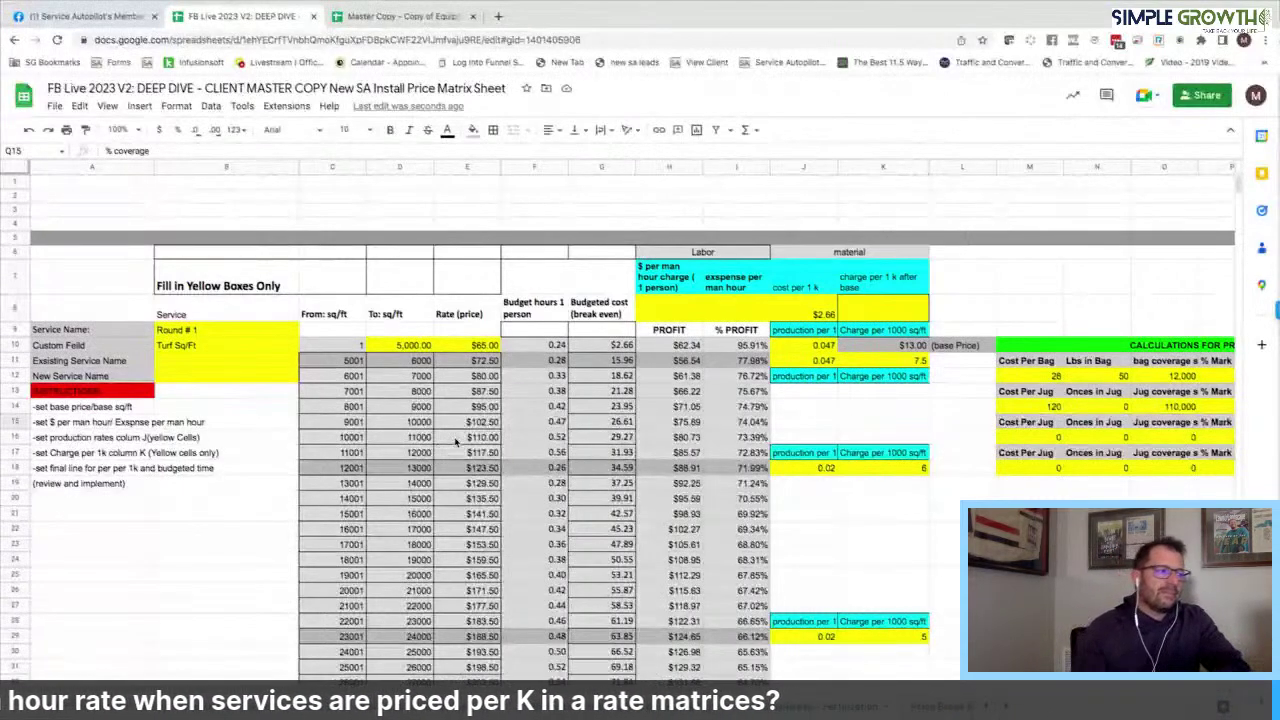
pyautogui.click(491, 344)
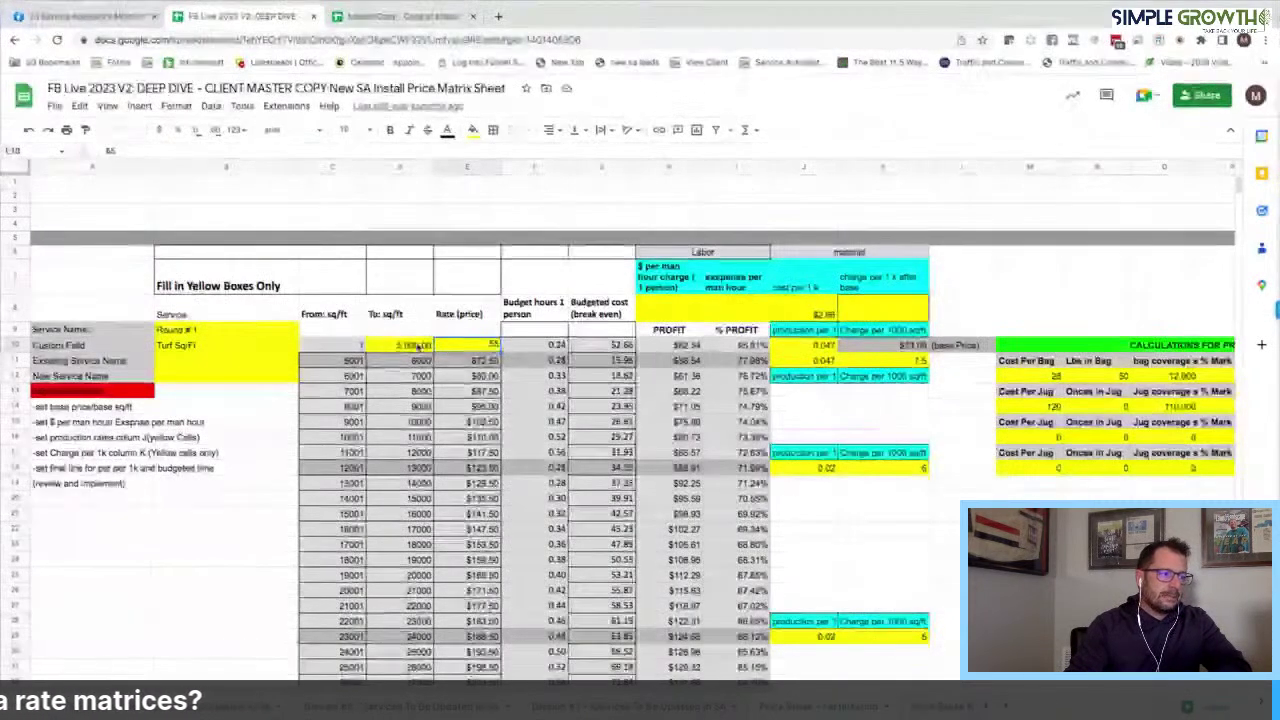
pyautogui.click(412, 345)
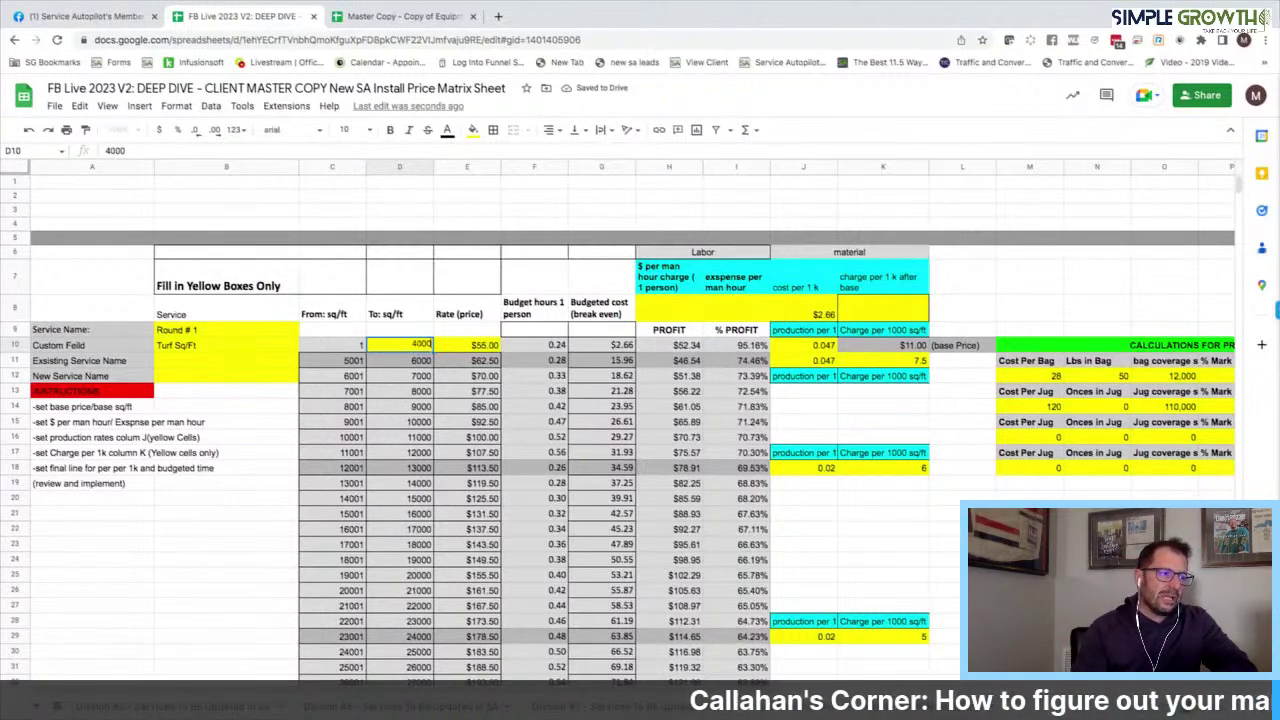
pyautogui.press('Return')
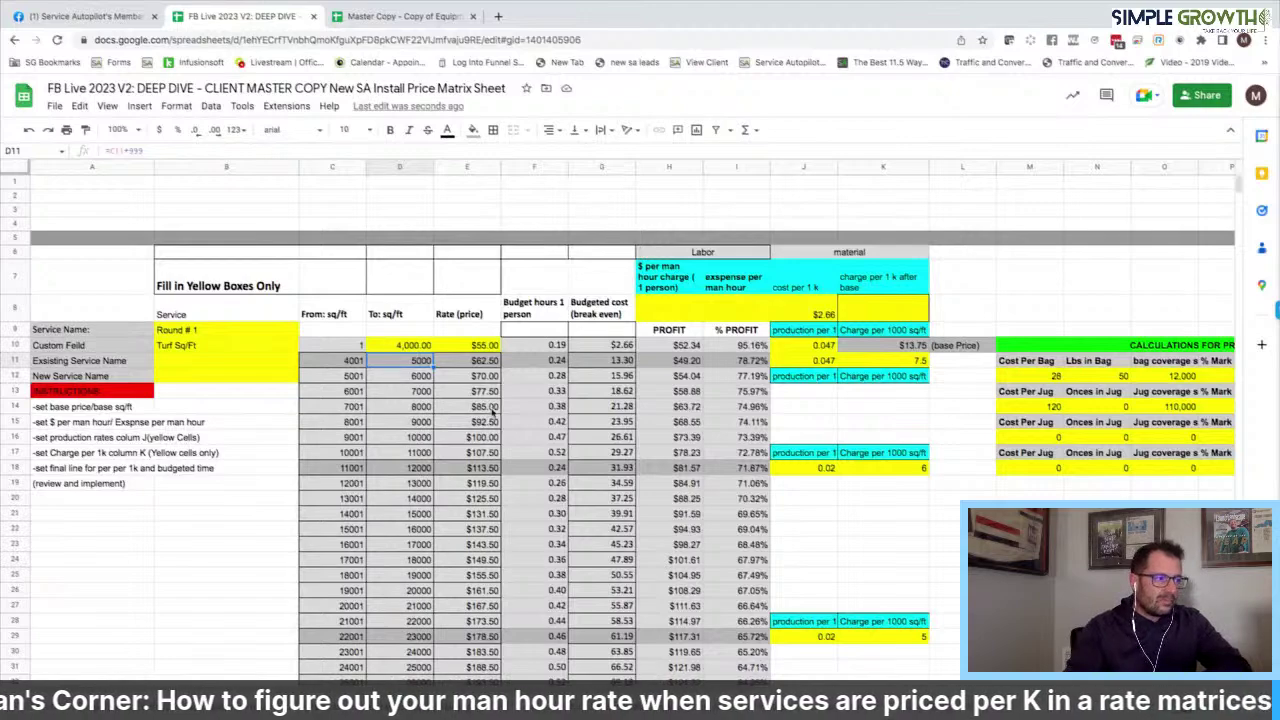
# Step: Hide rows 49 to 79 of the Round #1 matrix so its tiers end at 42,000 sq ft
pyautogui.scroll(-5, 492, 408)
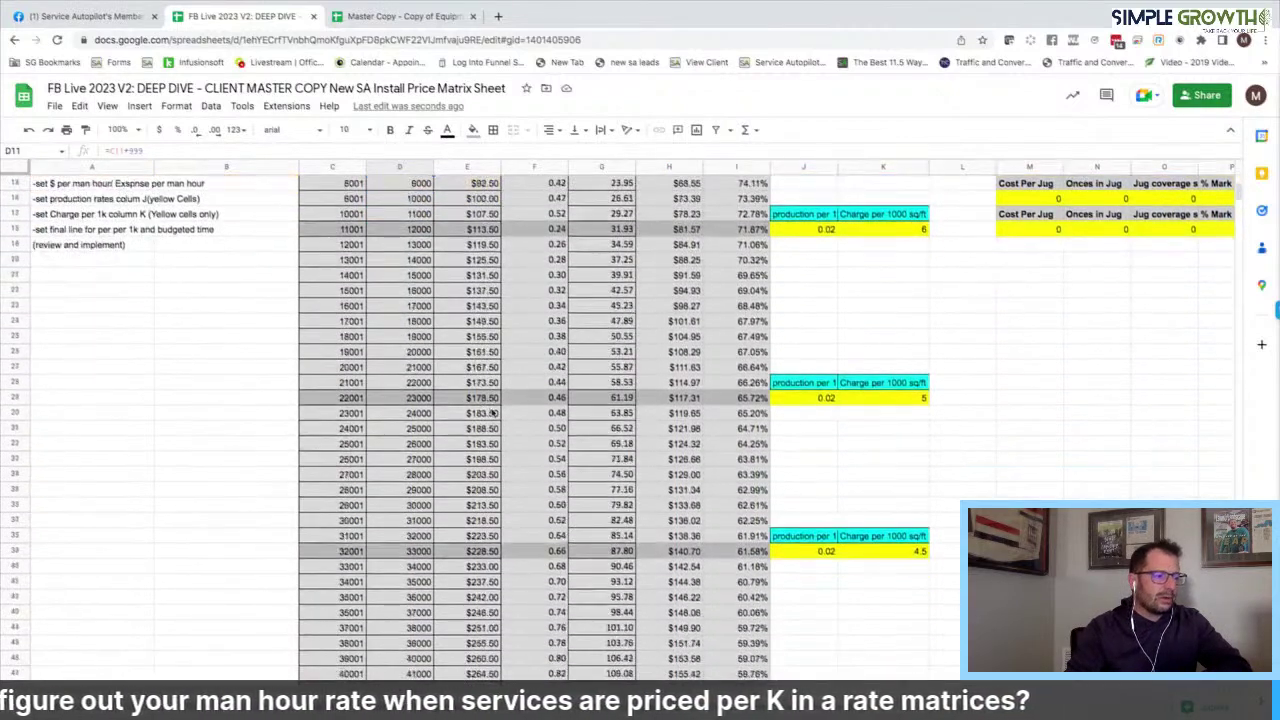
pyautogui.scroll(-5, 492, 412)
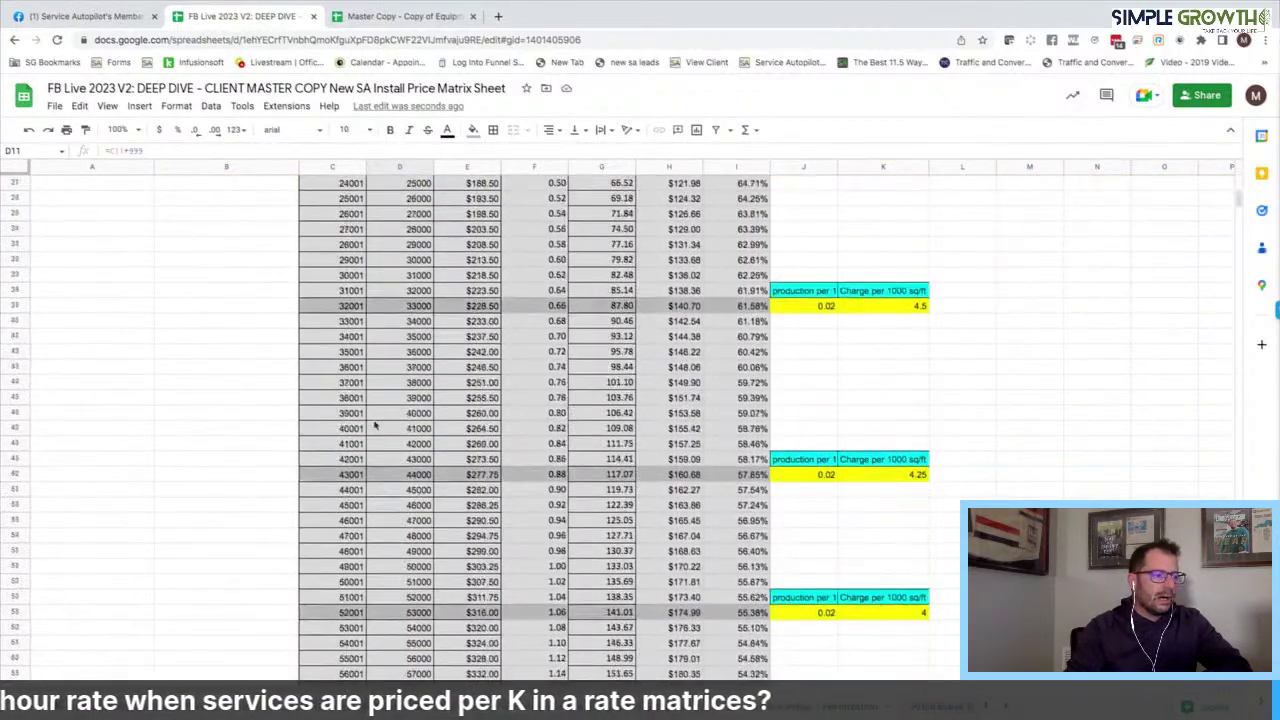
pyautogui.scroll(-10, 472, 489)
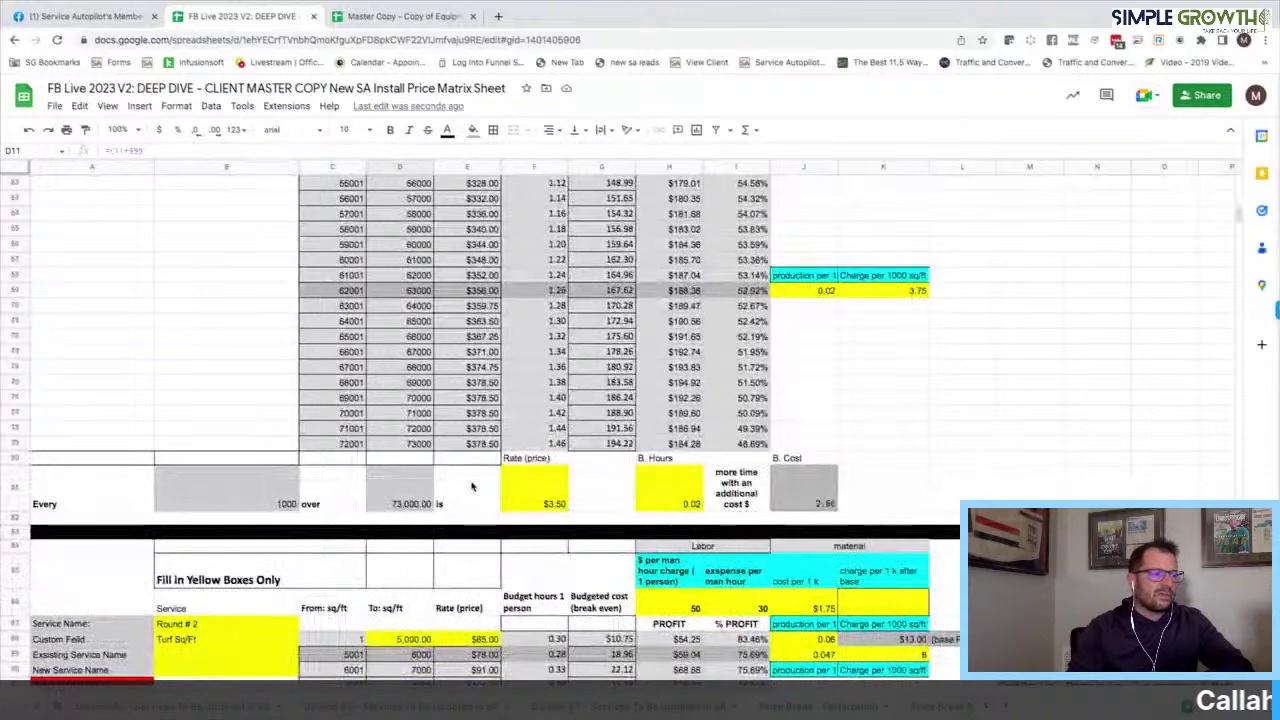
pyautogui.scroll(6, 472, 487)
pyautogui.scroll(12, 472, 487)
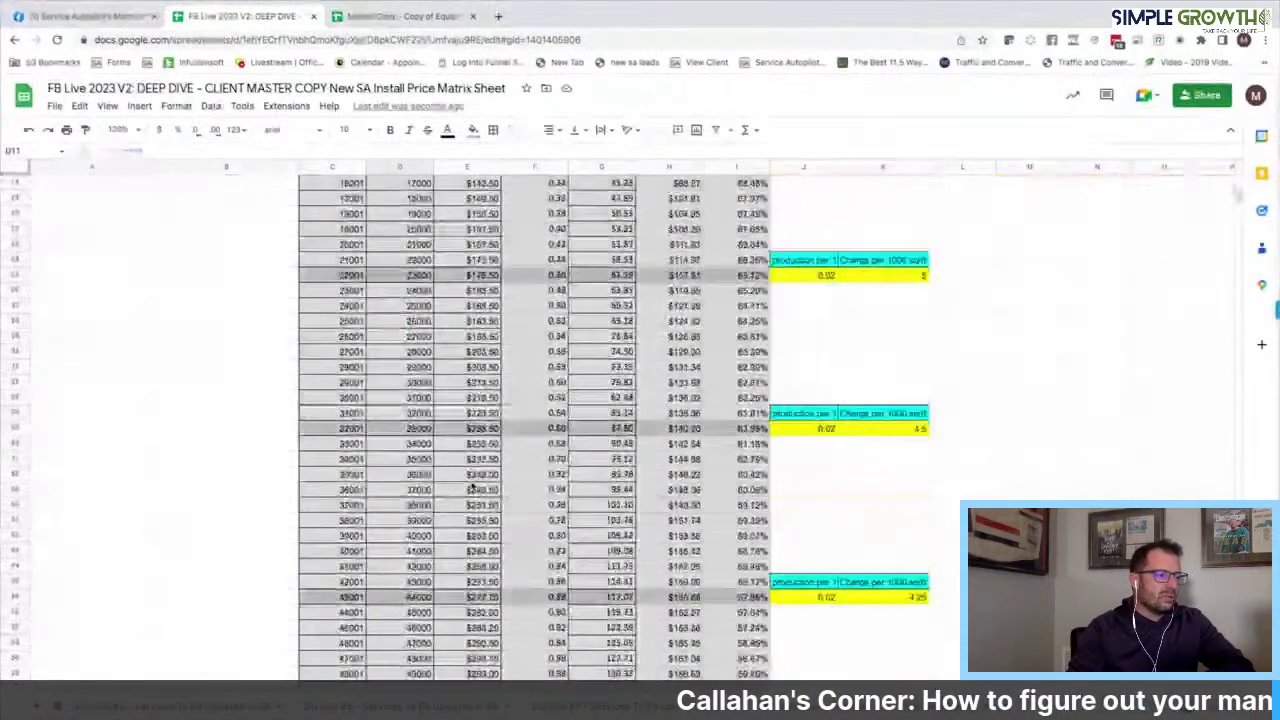
pyautogui.scroll(-2, 206, 511)
pyautogui.click(40, 520)
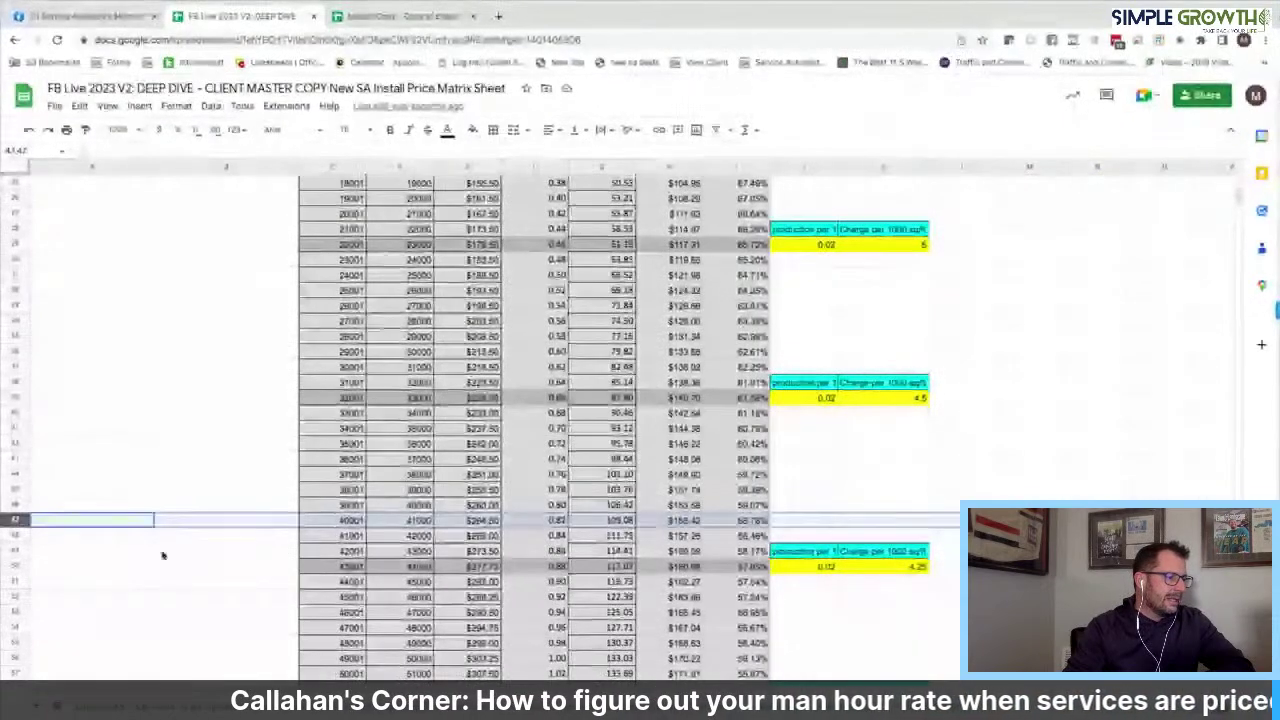
pyautogui.click(15, 553)
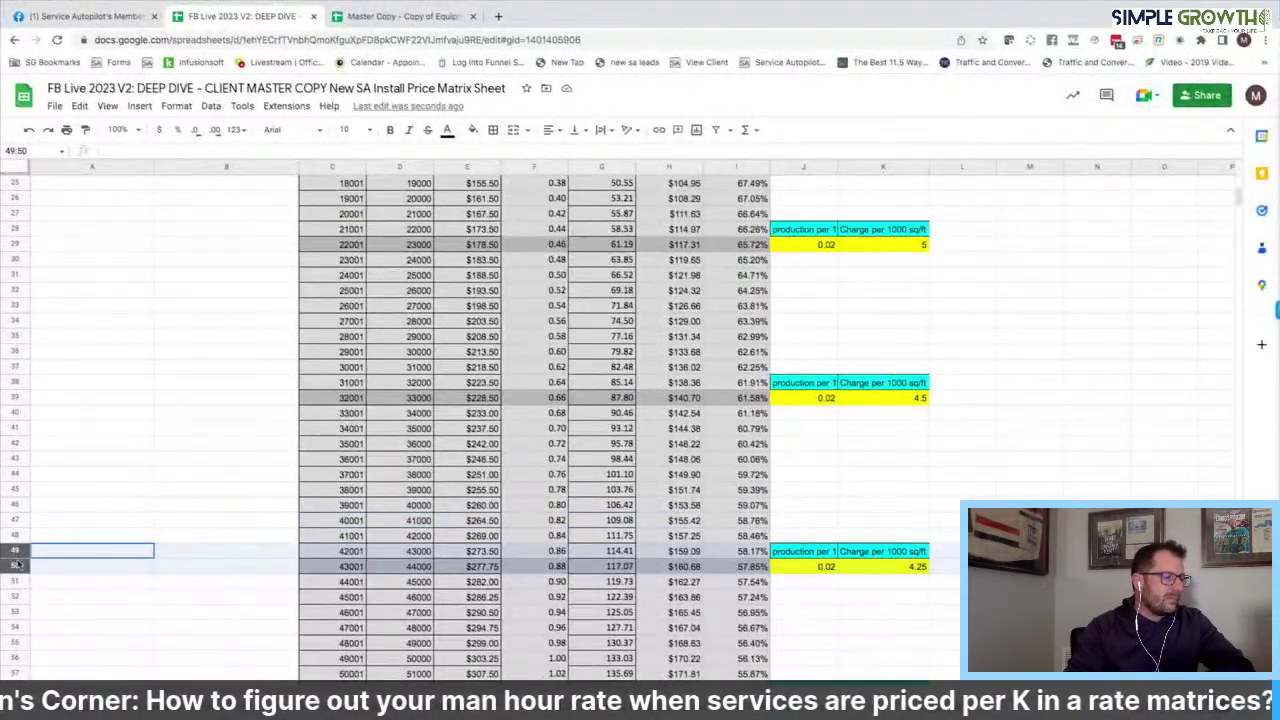
pyautogui.scroll(-9, 17, 565)
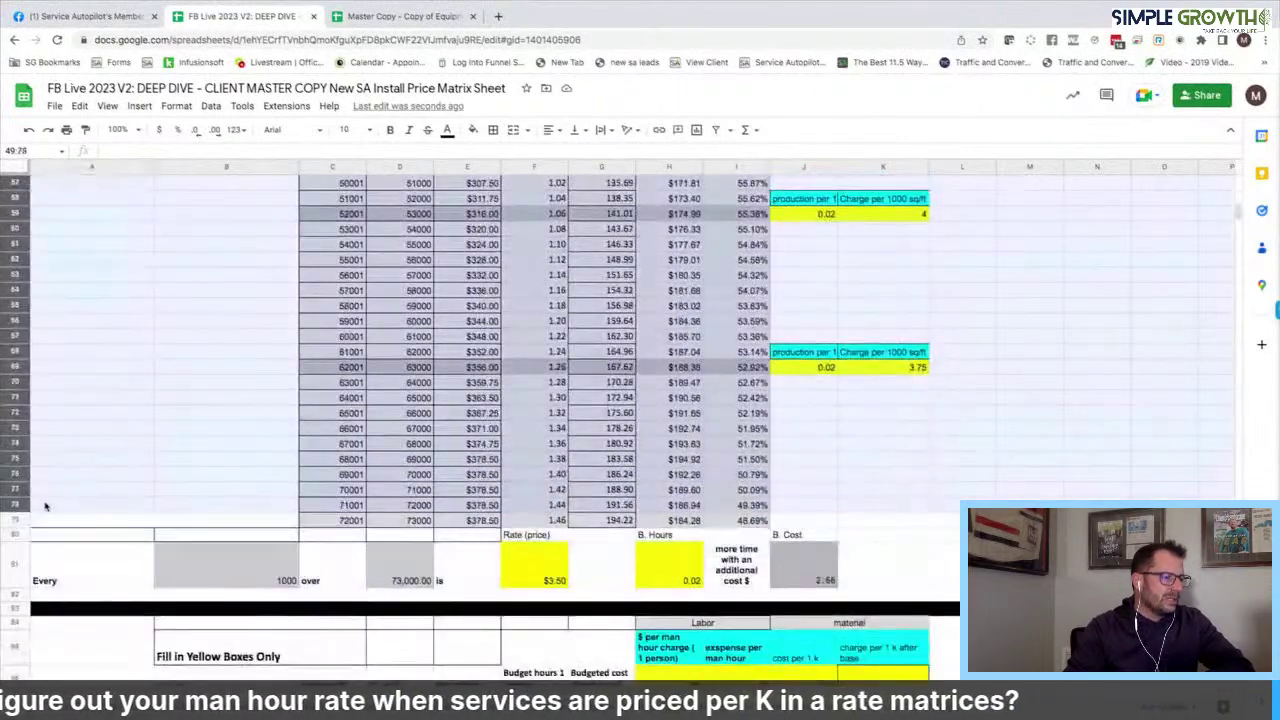
pyautogui.moveTo(45, 515); pyautogui.dragTo(45, 520)
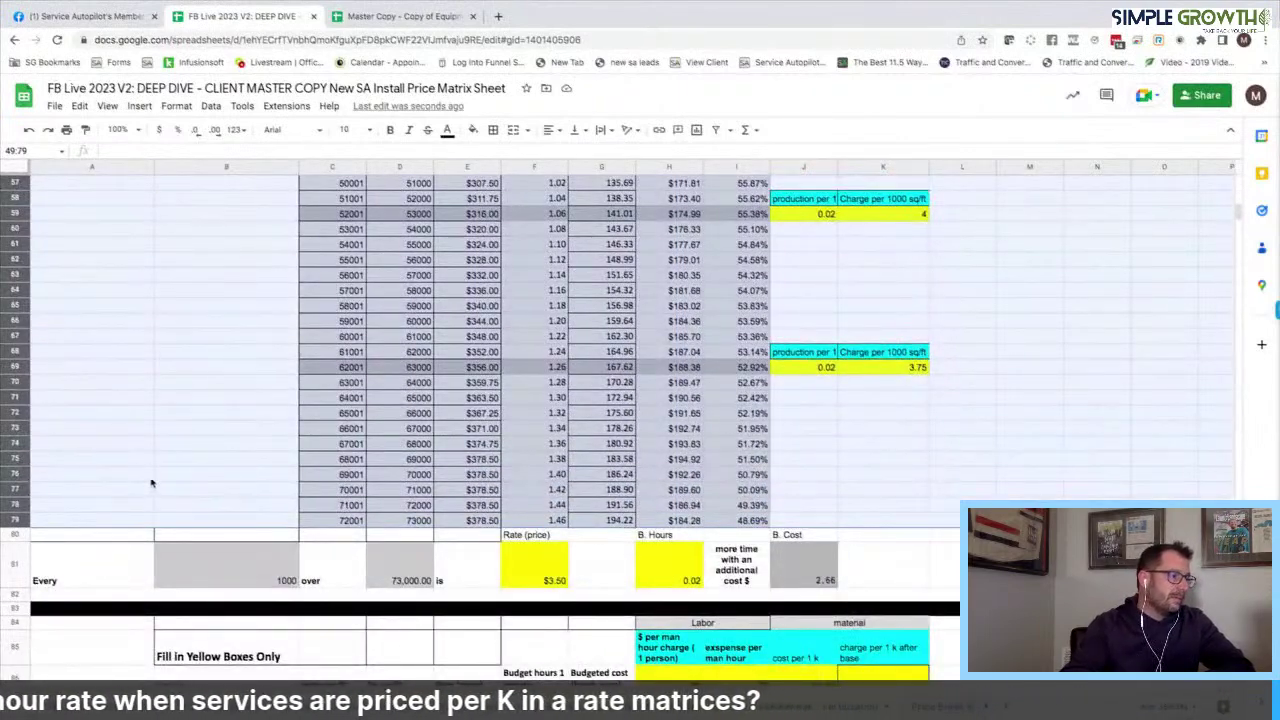
pyautogui.rightClick(71, 461)
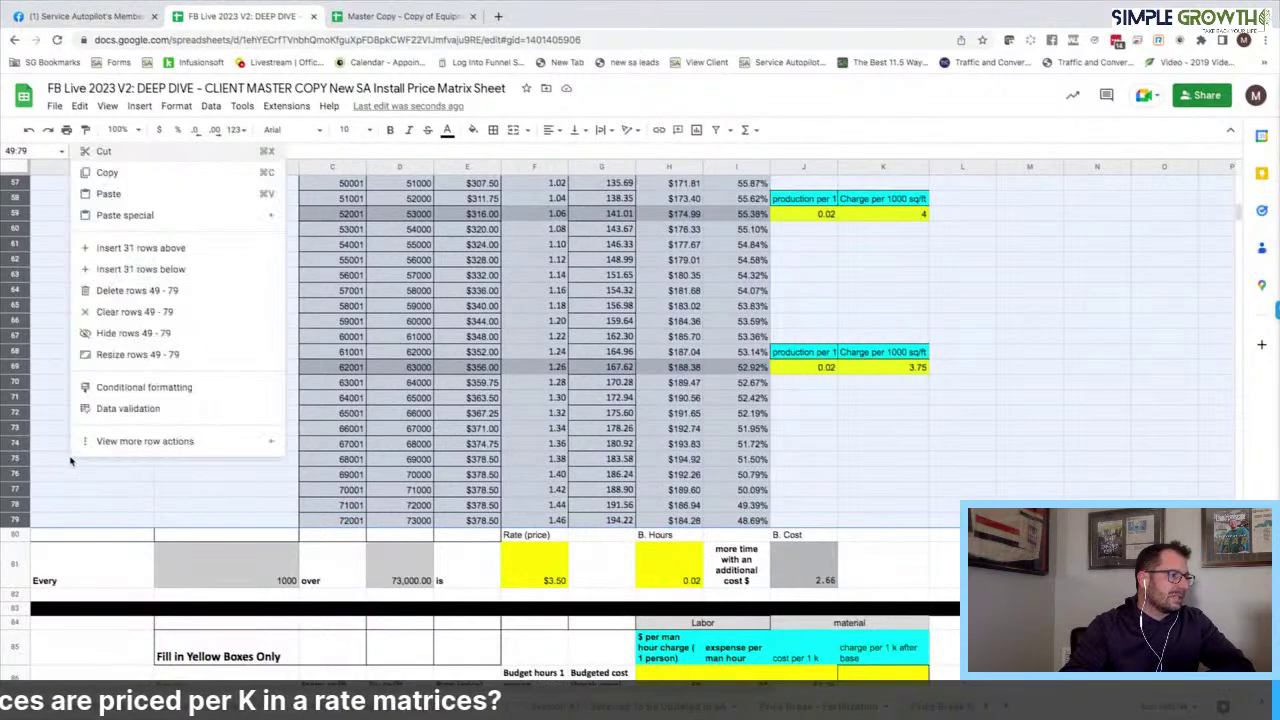
pyautogui.click(145, 334)
# Step: Set the threshold in Round #1's final "Every 1000 over" line to 42,000
pyautogui.scroll(-5, 425, 368)
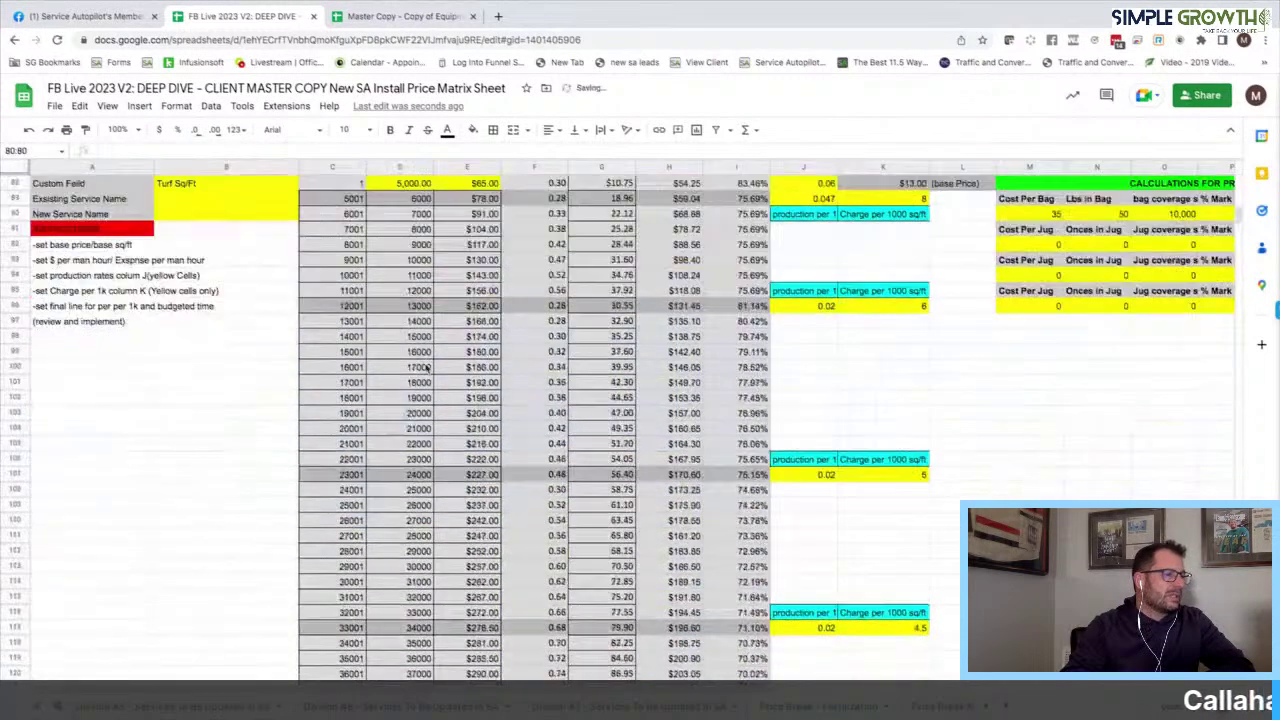
pyautogui.scroll(-10, 425, 368)
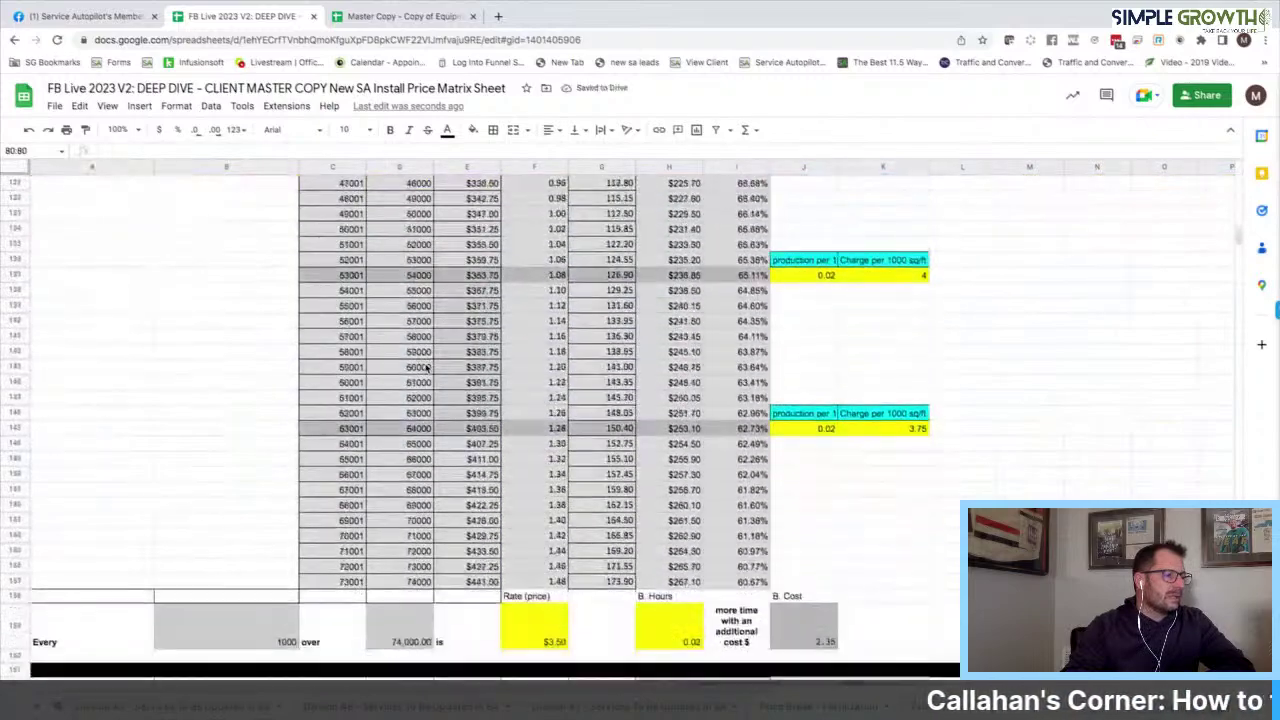
pyautogui.scroll(10, 348, 562)
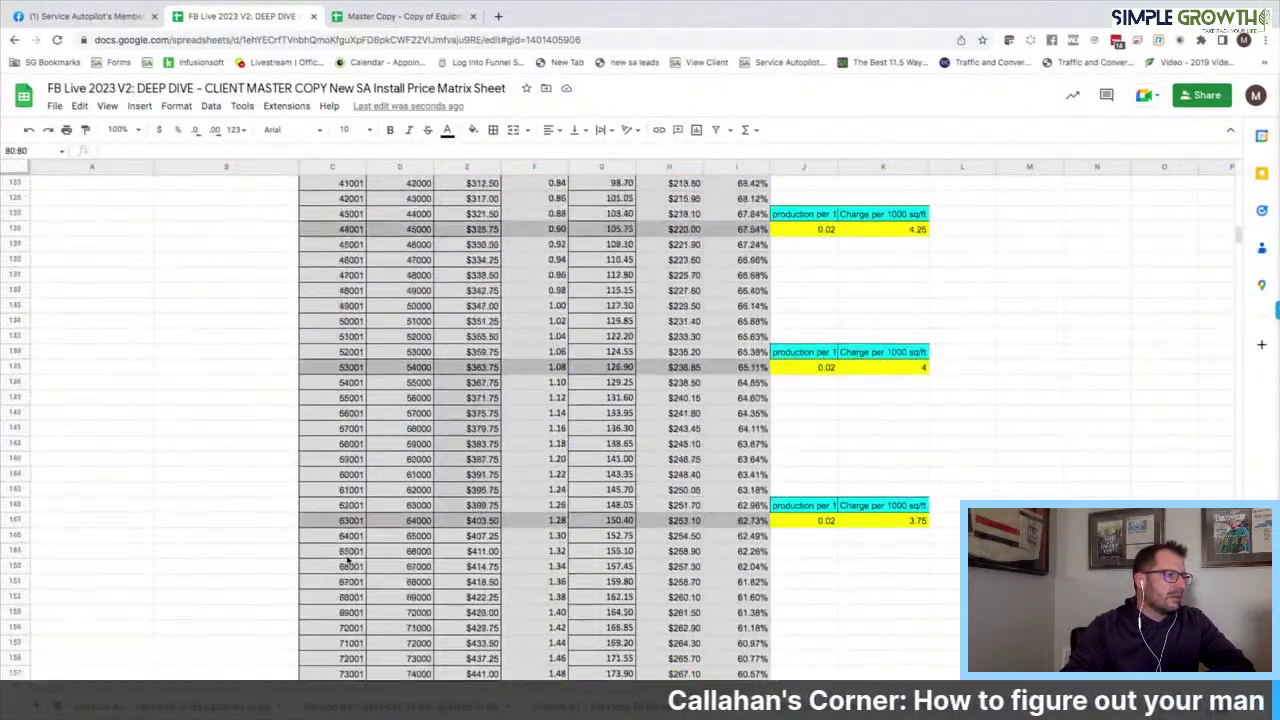
pyautogui.scroll(-3, 345, 566)
pyautogui.scroll(-2, 346, 564)
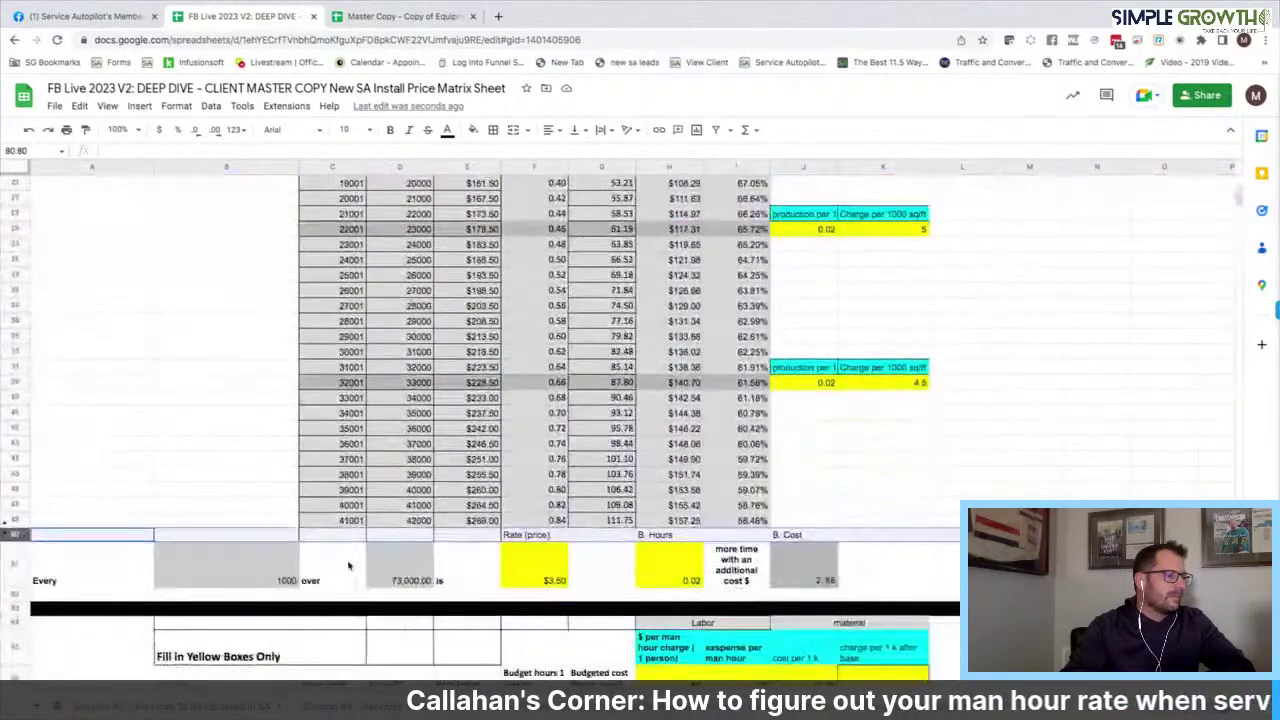
pyautogui.click(396, 578)
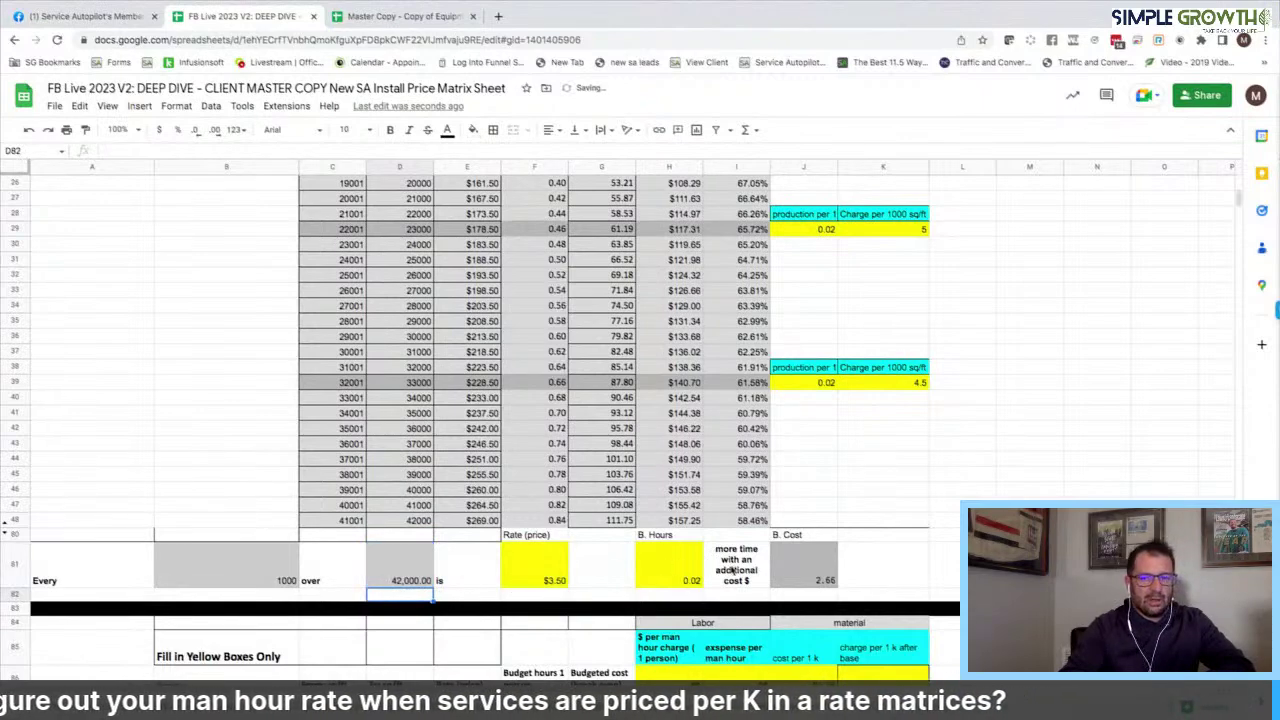
# Step: Set Round #1's labor charge to 110 and its expense to 49 per man hour
pyautogui.scroll(10, 729, 459)
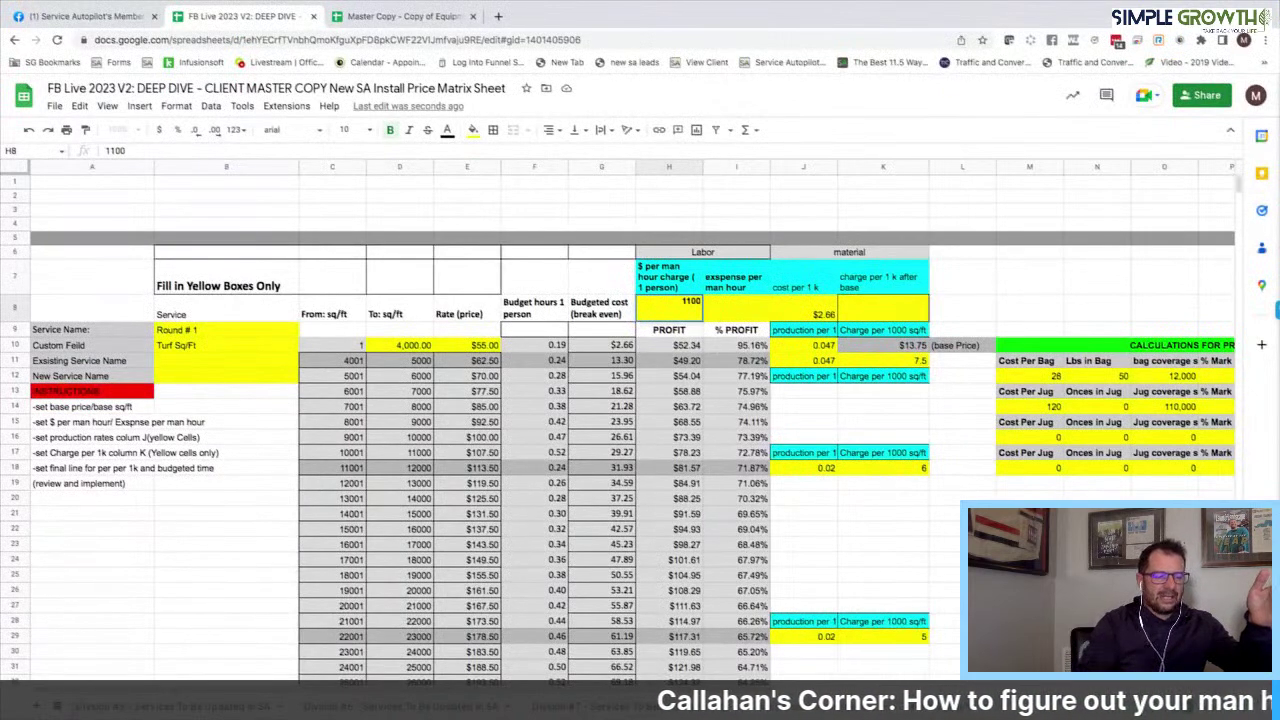
pyautogui.press('Tab')
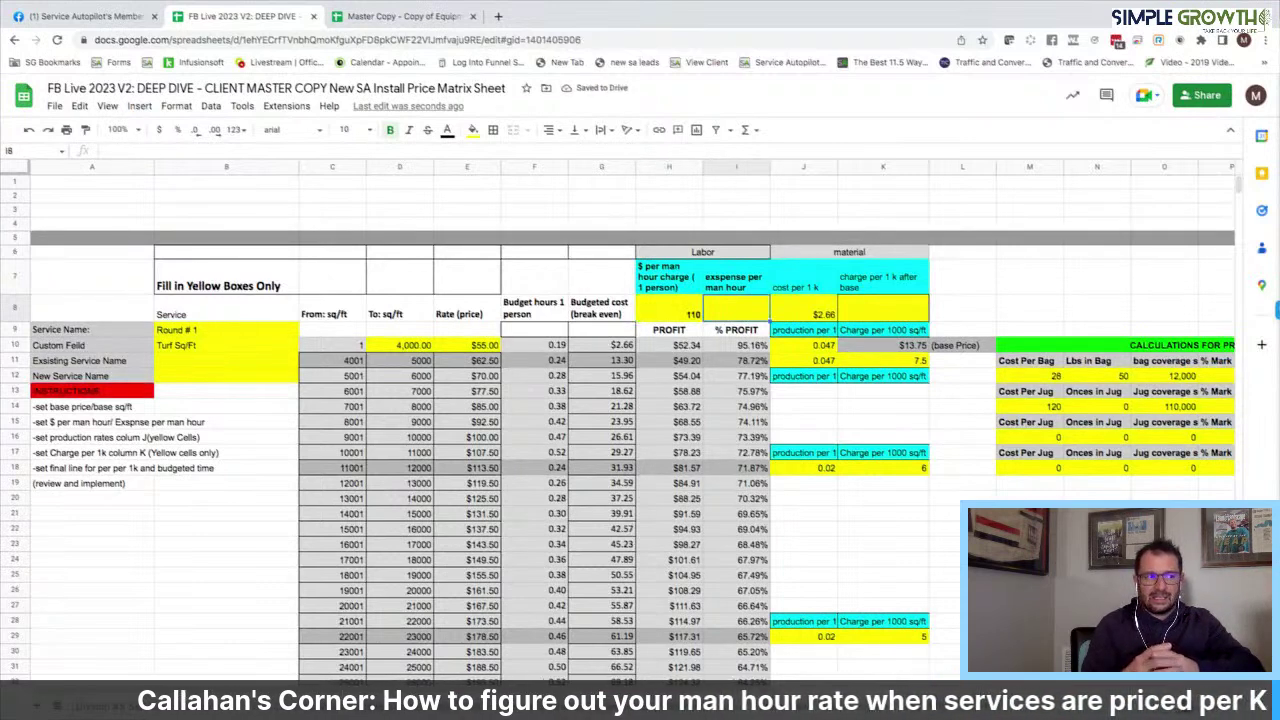
pyautogui.write('48')
pyautogui.press('Return')
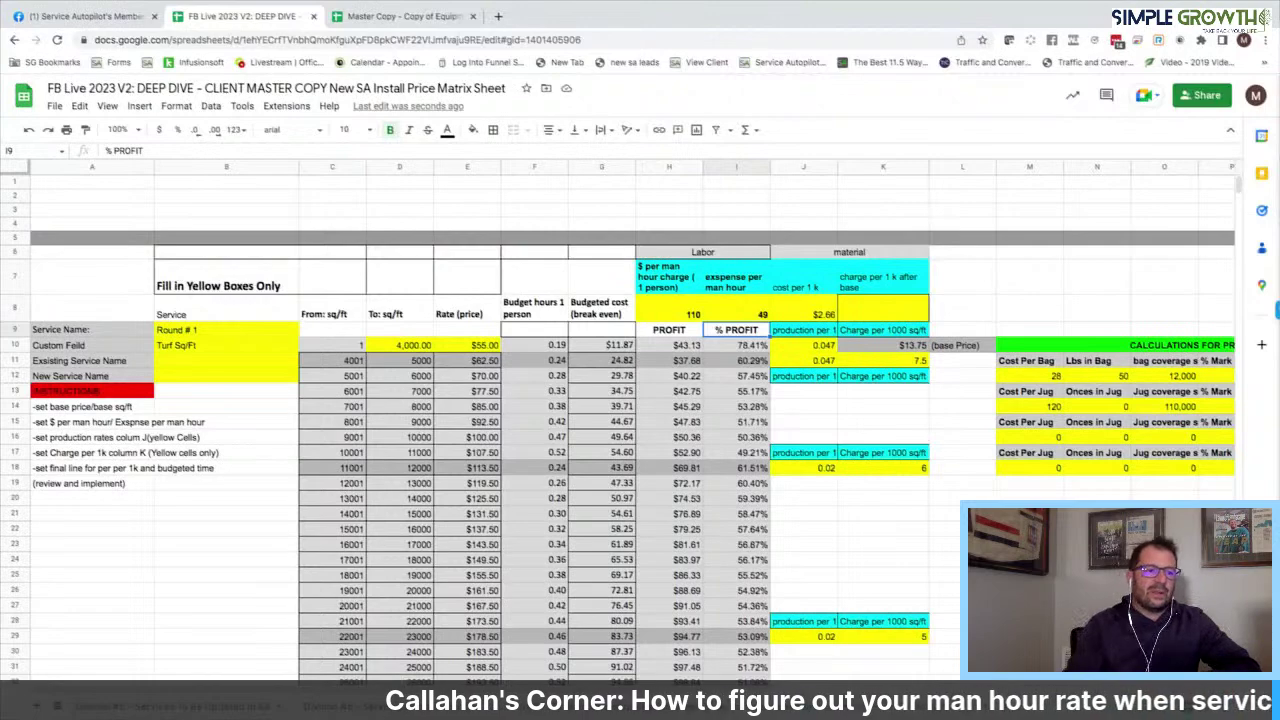
pyautogui.hscroll(4, 758, 386)
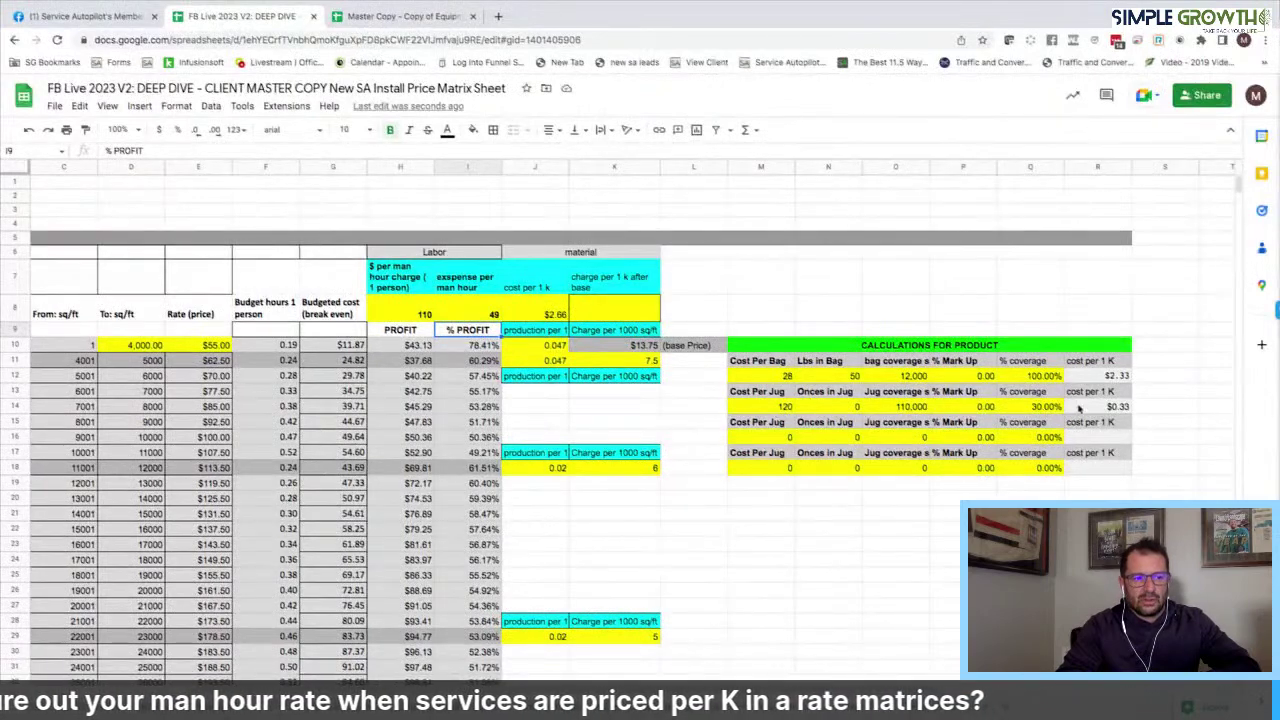
pyautogui.hscroll(-3, 1047, 486)
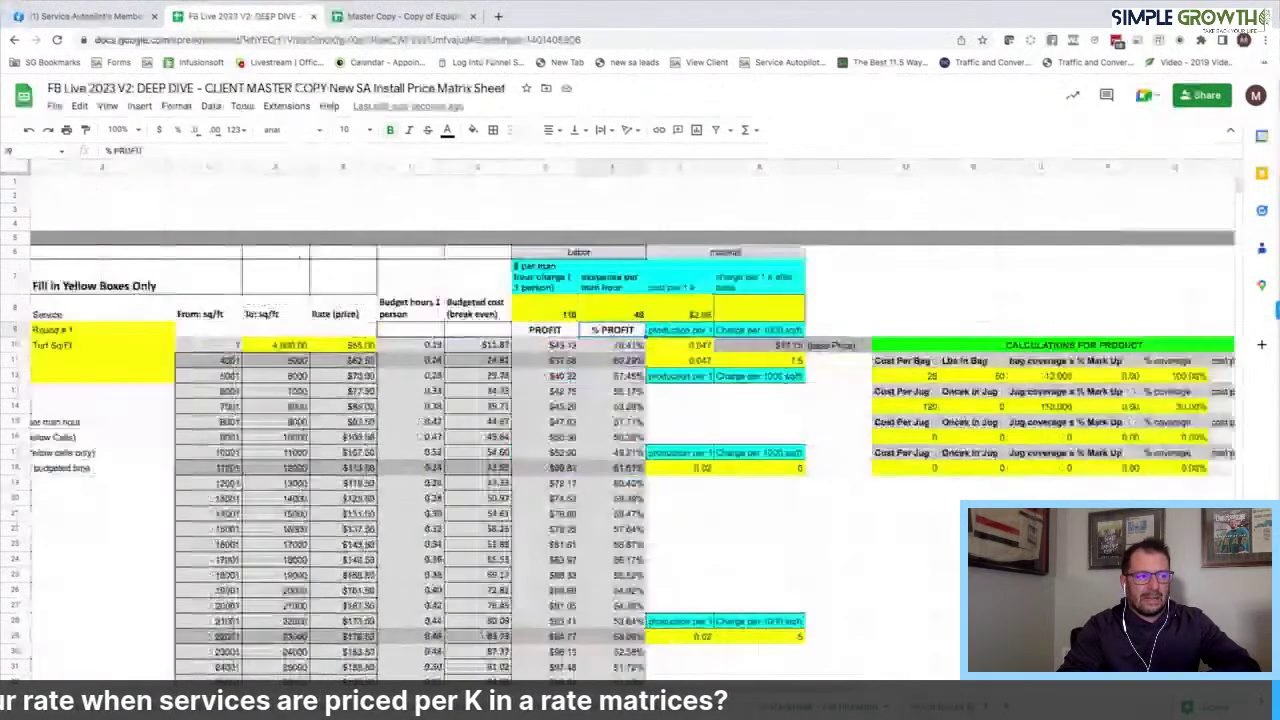
pyautogui.hscroll(-2, 466, 340)
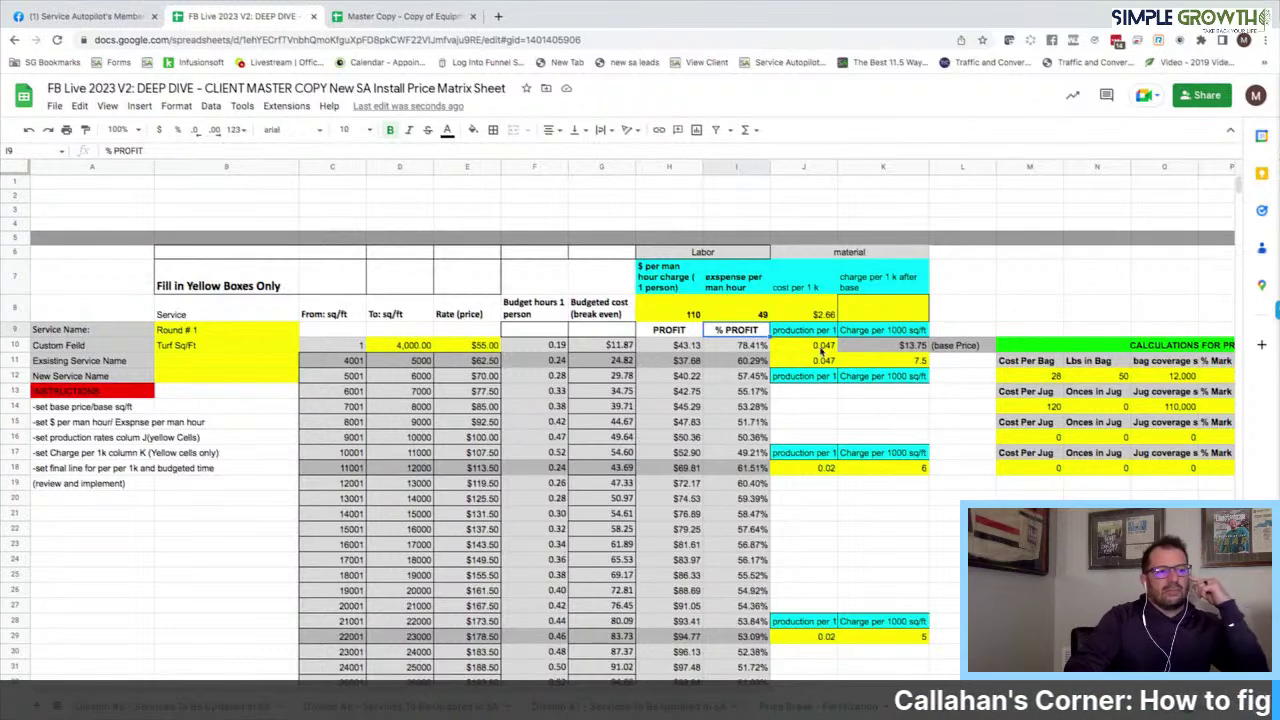
# Step: Set Round #1's production rate to 0.035 and charge per 1,000 sq ft to 7 for the tiers starting at 4,001 sq ft
pyautogui.click(821, 345)
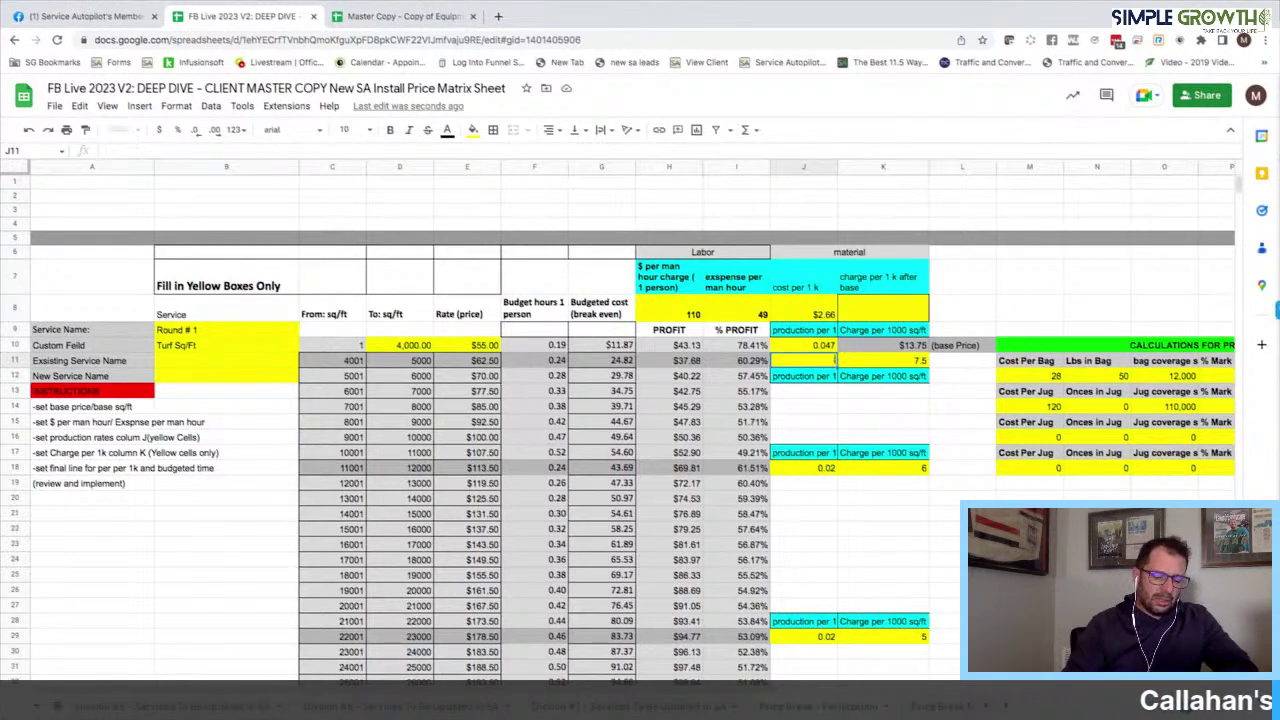
pyautogui.press('Return')
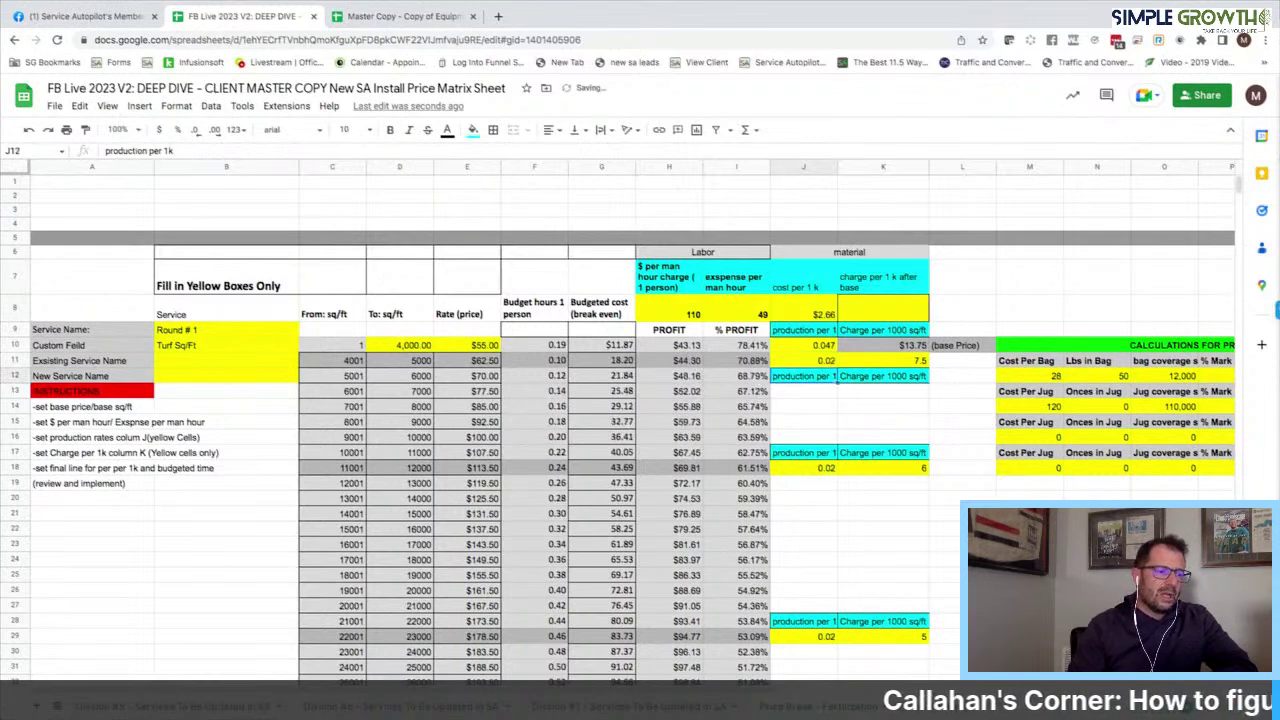
pyautogui.write('.035')
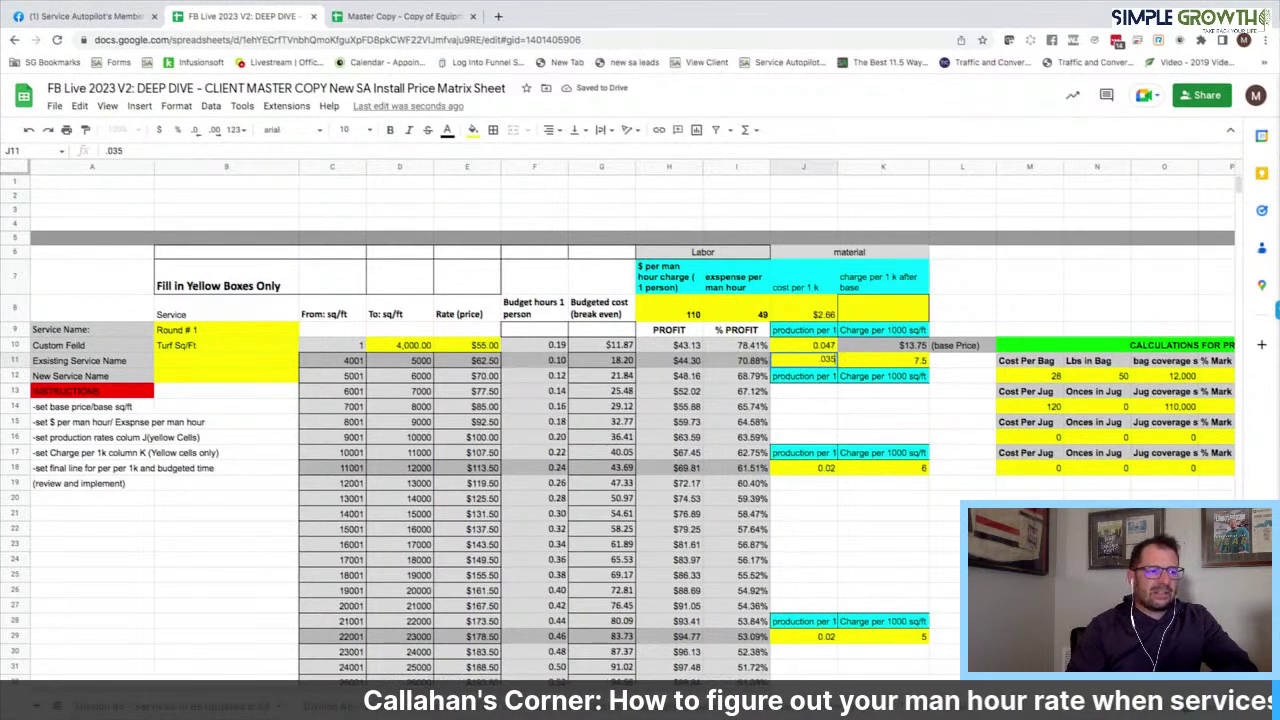
pyautogui.press('Return')
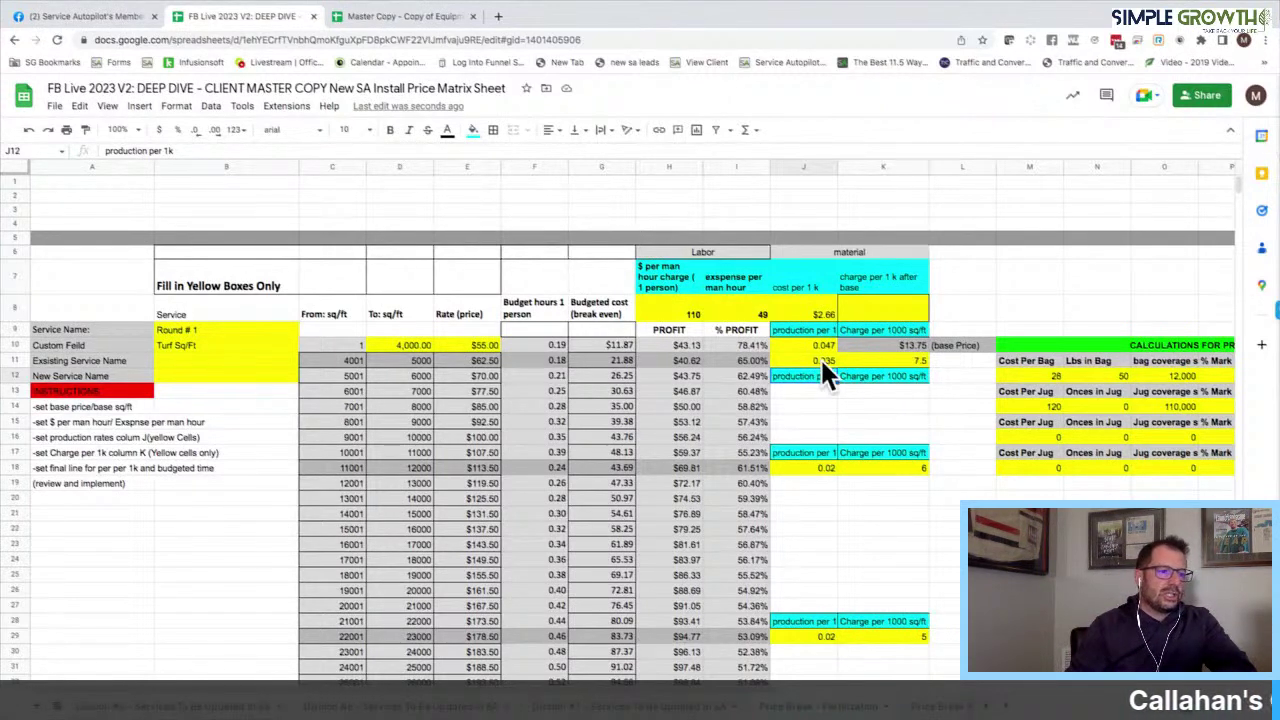
pyautogui.click(883, 363)
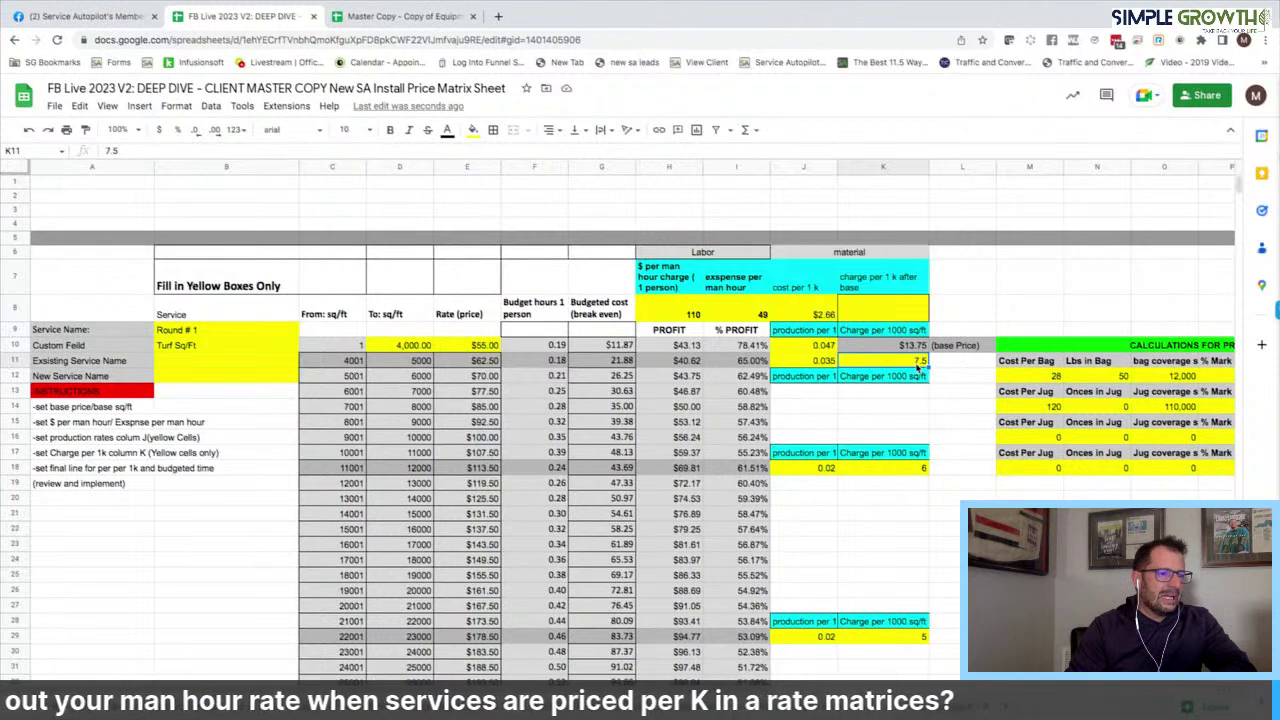
pyautogui.press('Return')
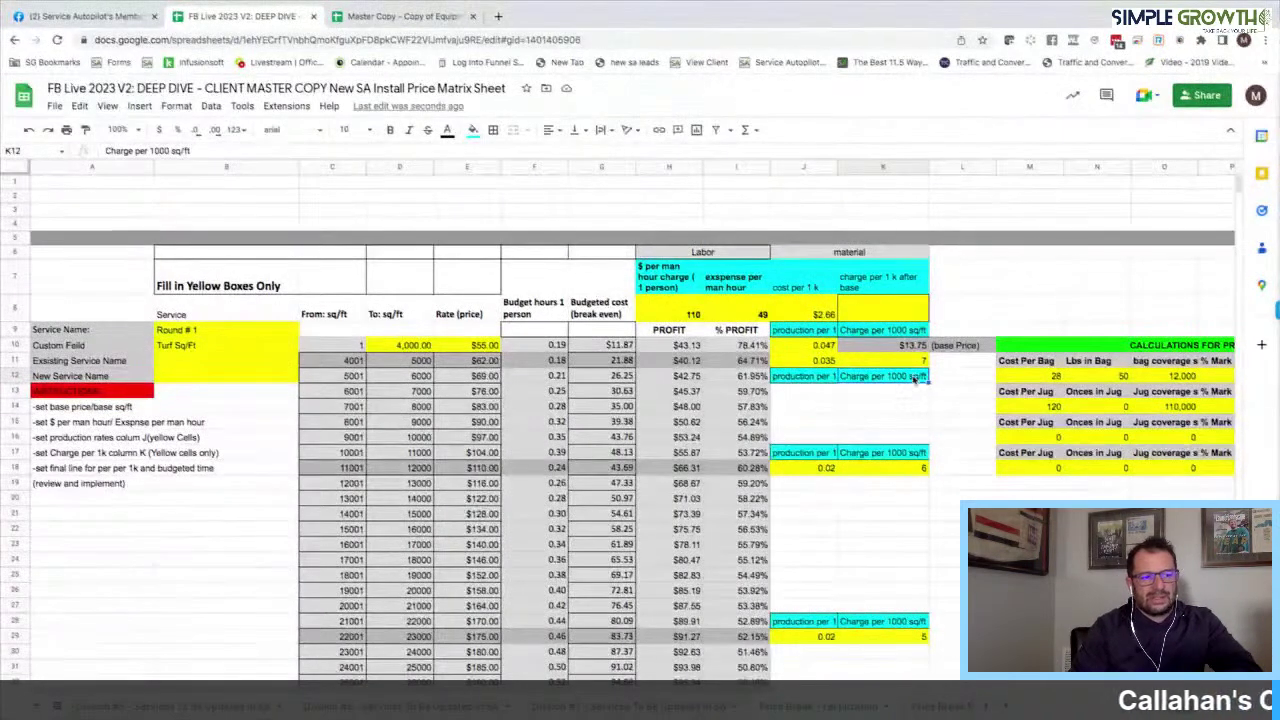
pyautogui.scroll(-6, 870, 594)
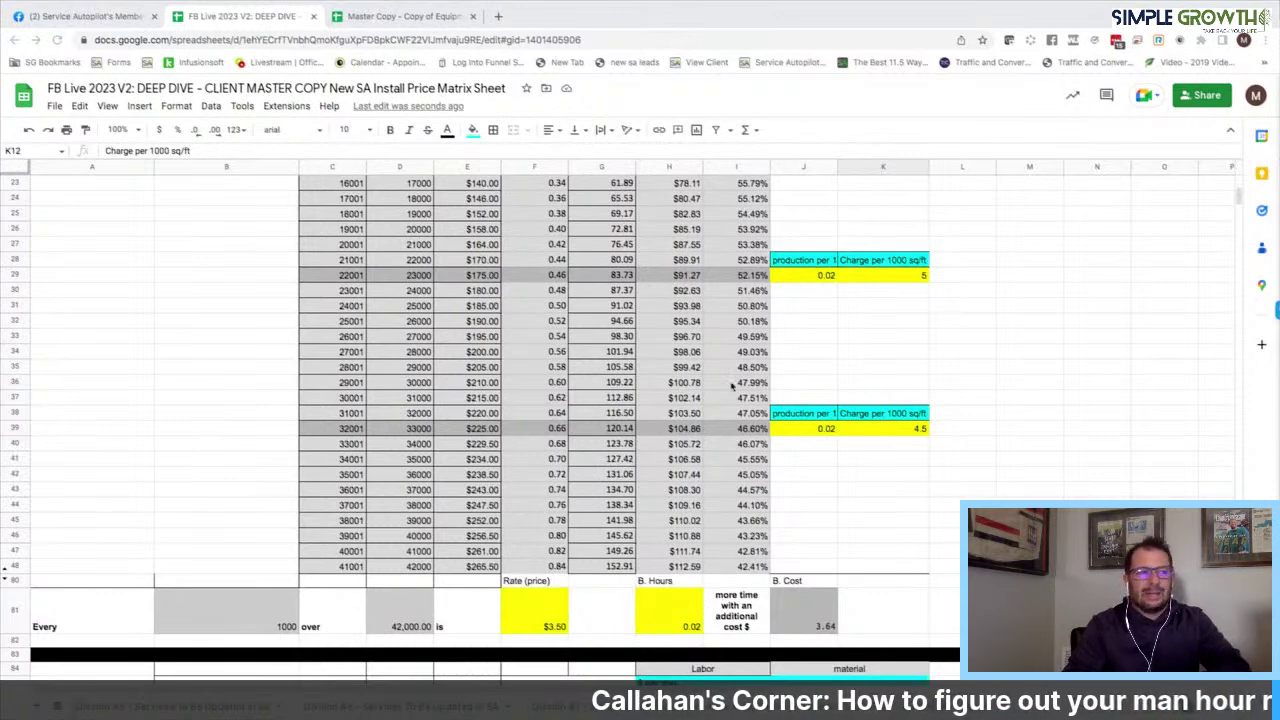
pyautogui.scroll(5, 677, 363)
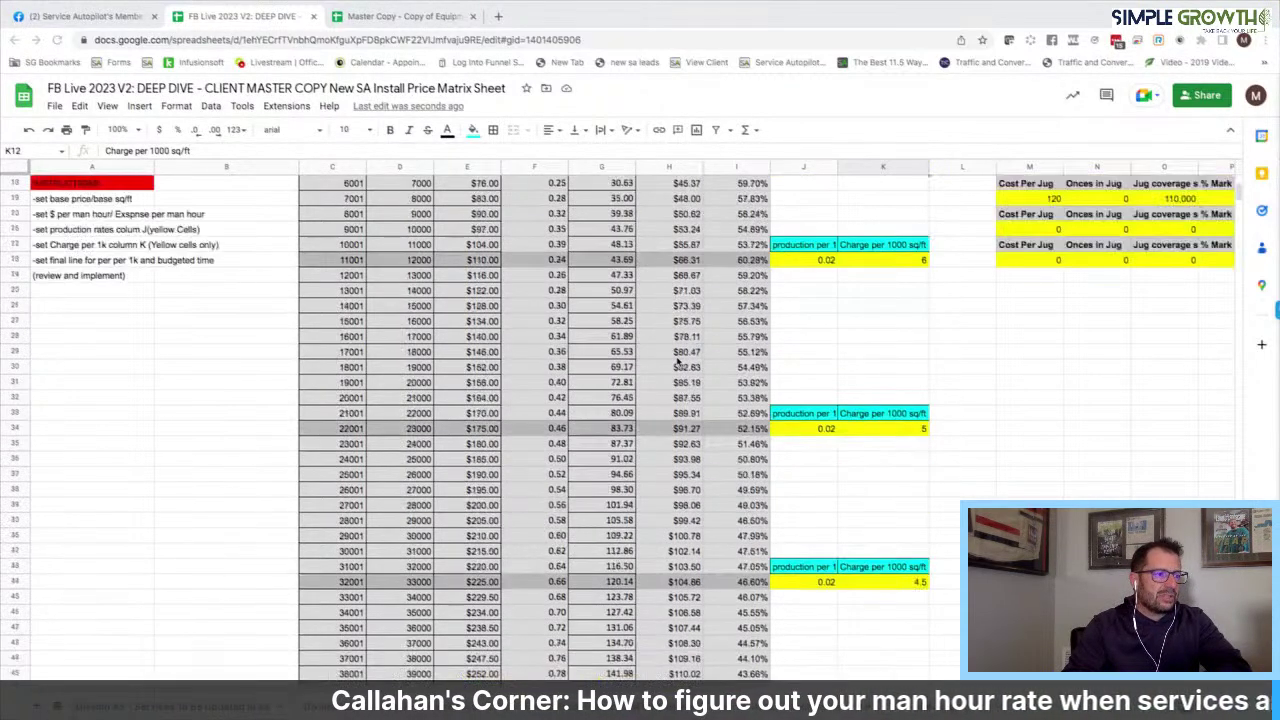
pyautogui.scroll(6, 677, 363)
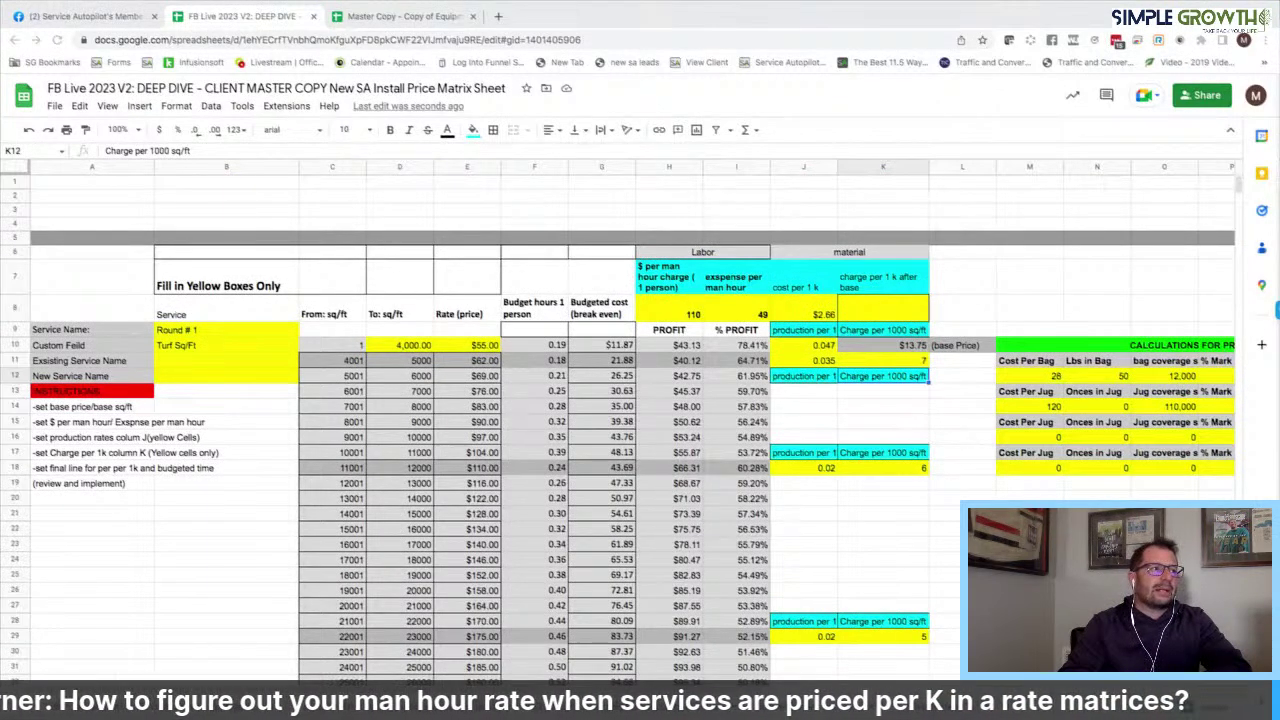
# Step: Open Service Autopilot and go to the Services list in its settings
pyautogui.click(790, 62)
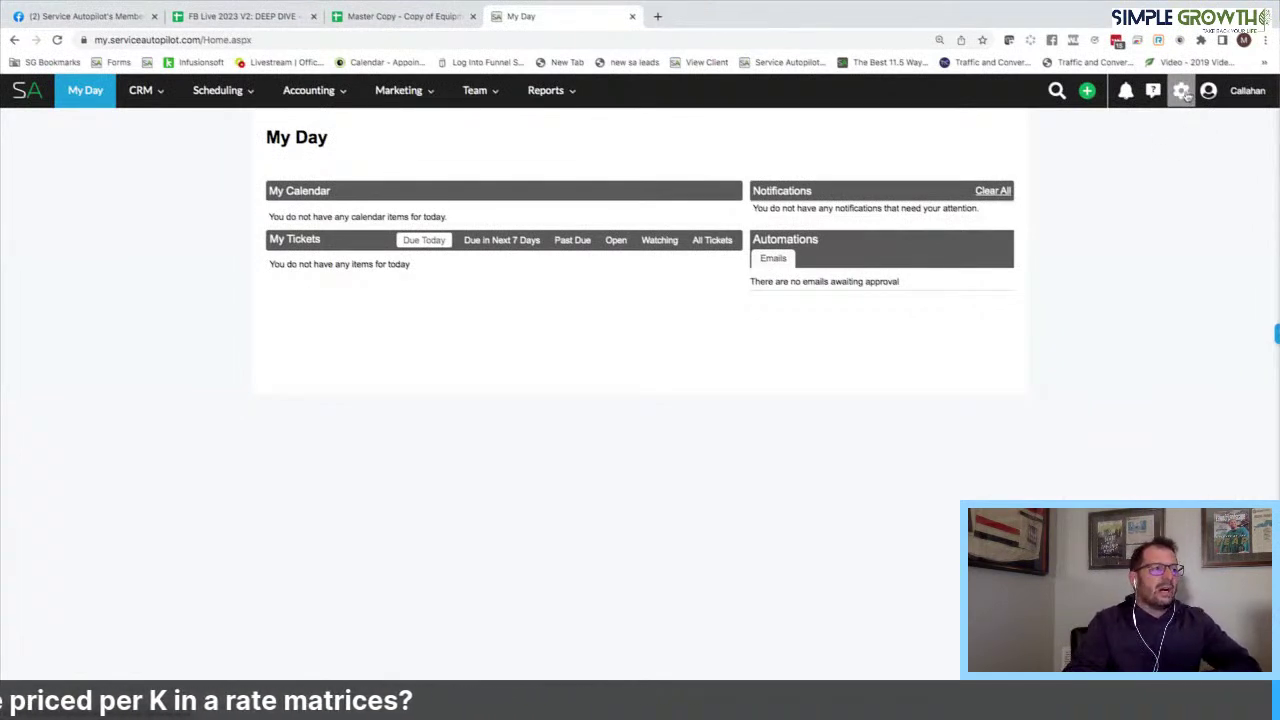
pyautogui.click(1125, 91)
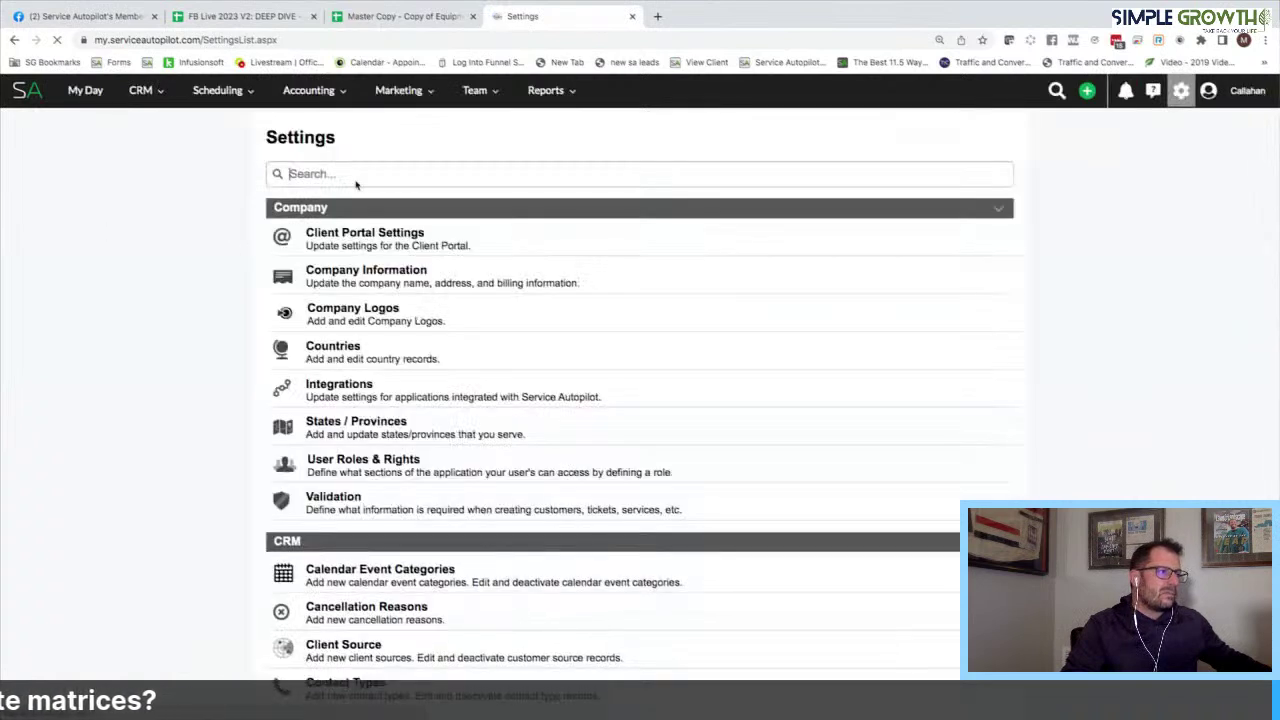
pyautogui.click(357, 175)
pyautogui.write('ser')
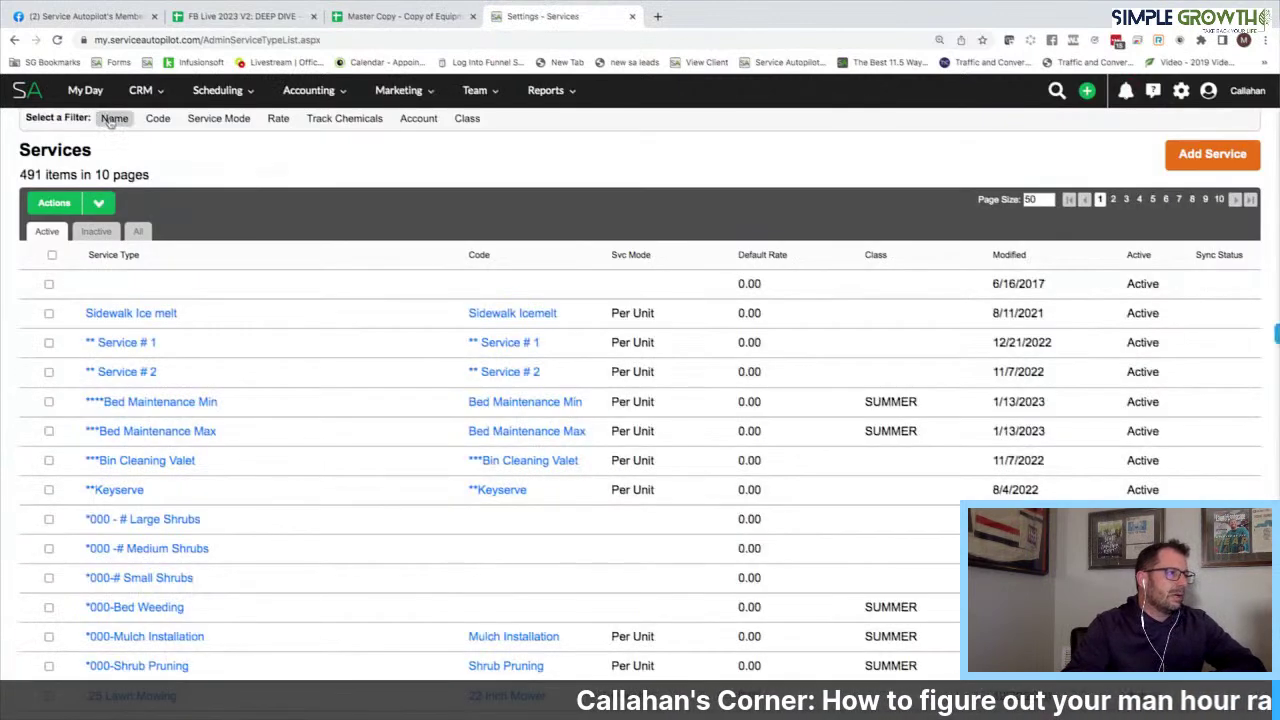
# Step: Filter the services by the name "fert" and open the rate matrix of the Early Summer Treatment service
pyautogui.click(112, 119)
pyautogui.click(149, 143)
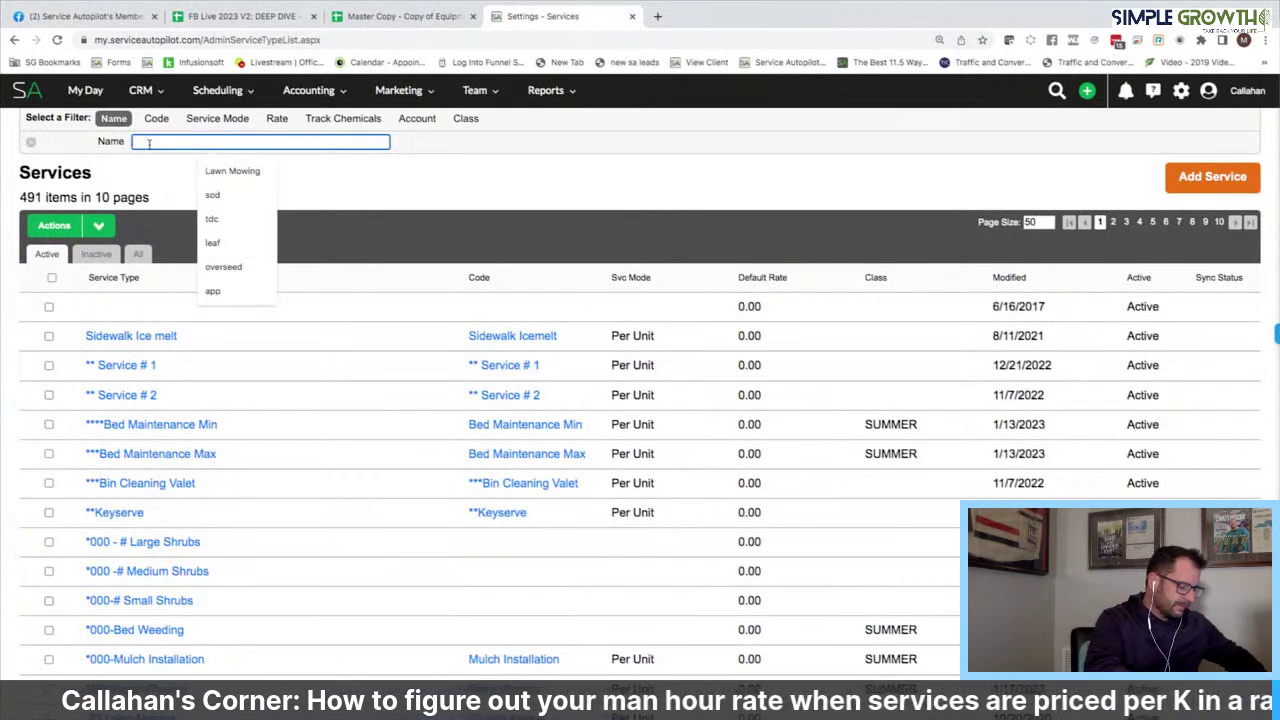
pyautogui.write('fert.')
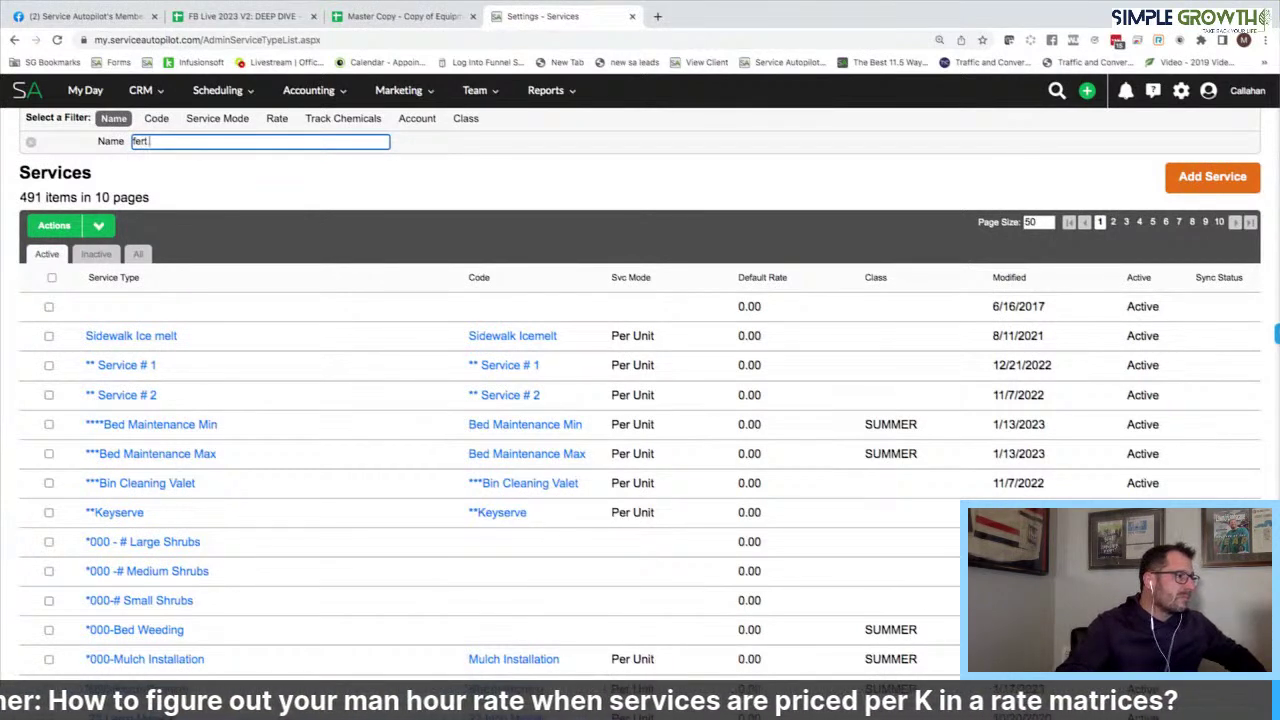
pyautogui.press('BackSpace')
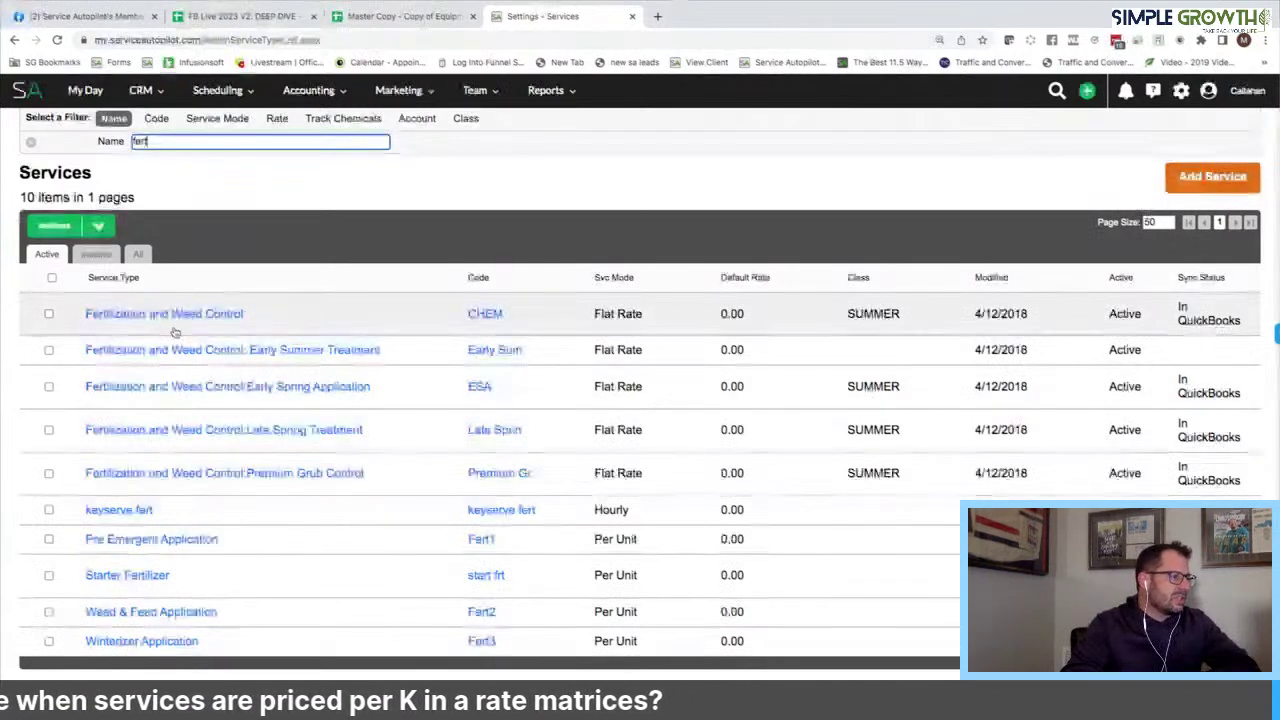
pyautogui.click(240, 351)
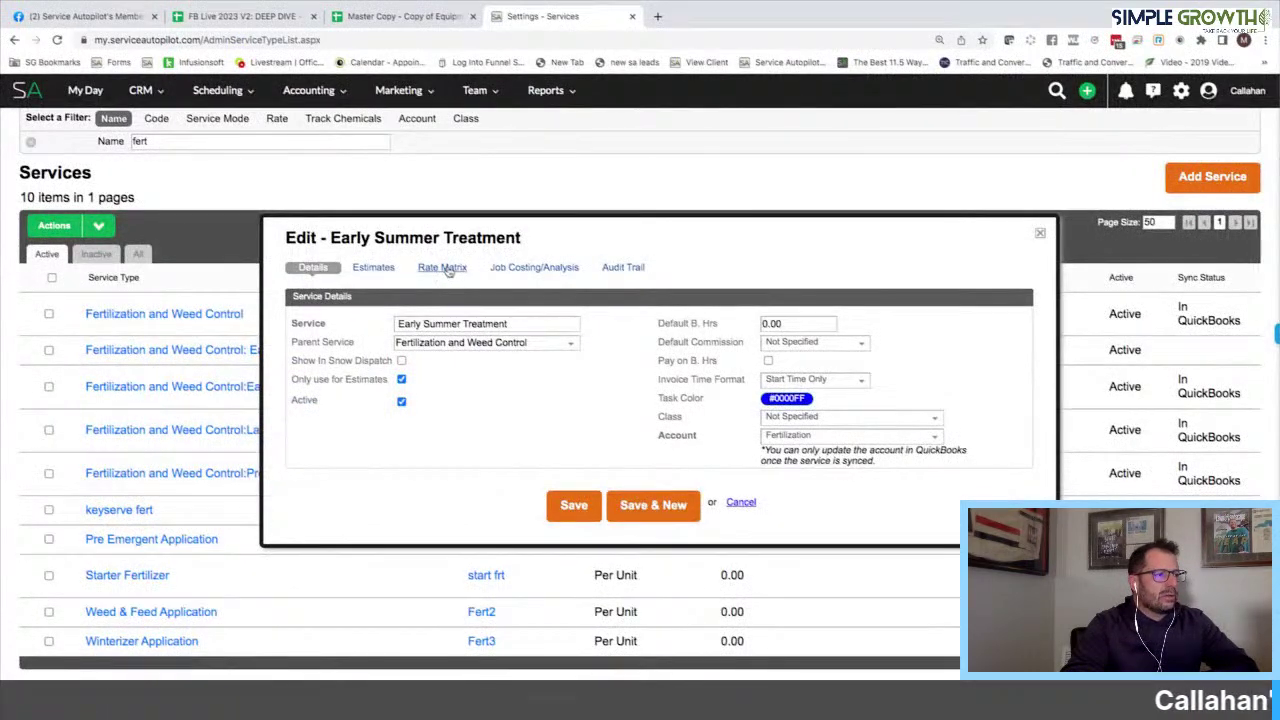
pyautogui.click(443, 268)
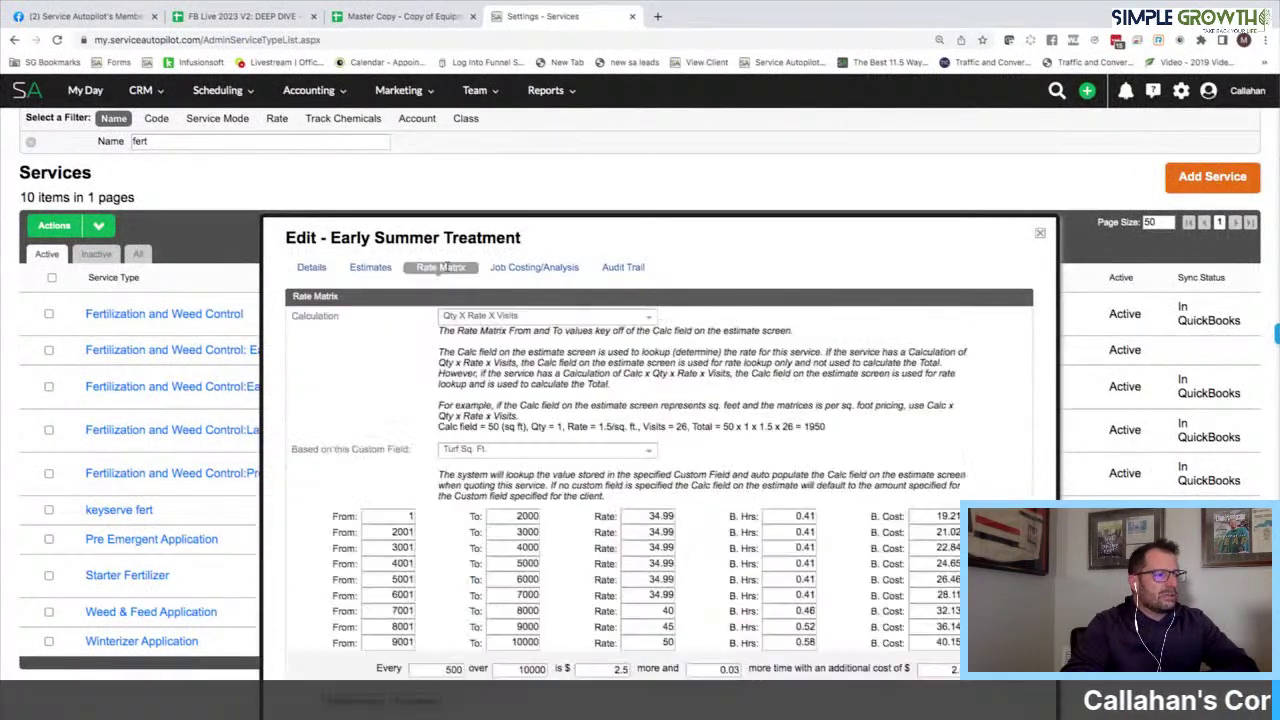
pyautogui.scroll(-1, 534, 458)
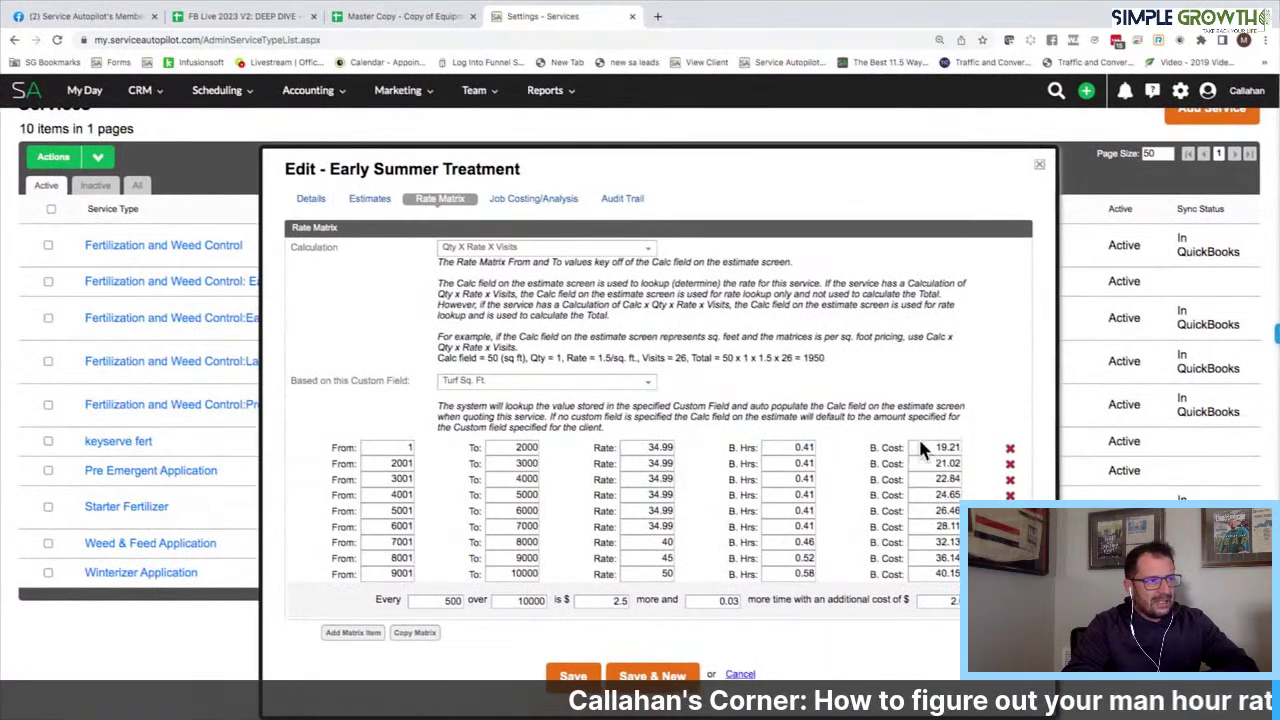
# Step: Return to the price matrix spreadsheet and select Round #1's base tier row from C10 to H10 for comparison
pyautogui.click(370, 16)
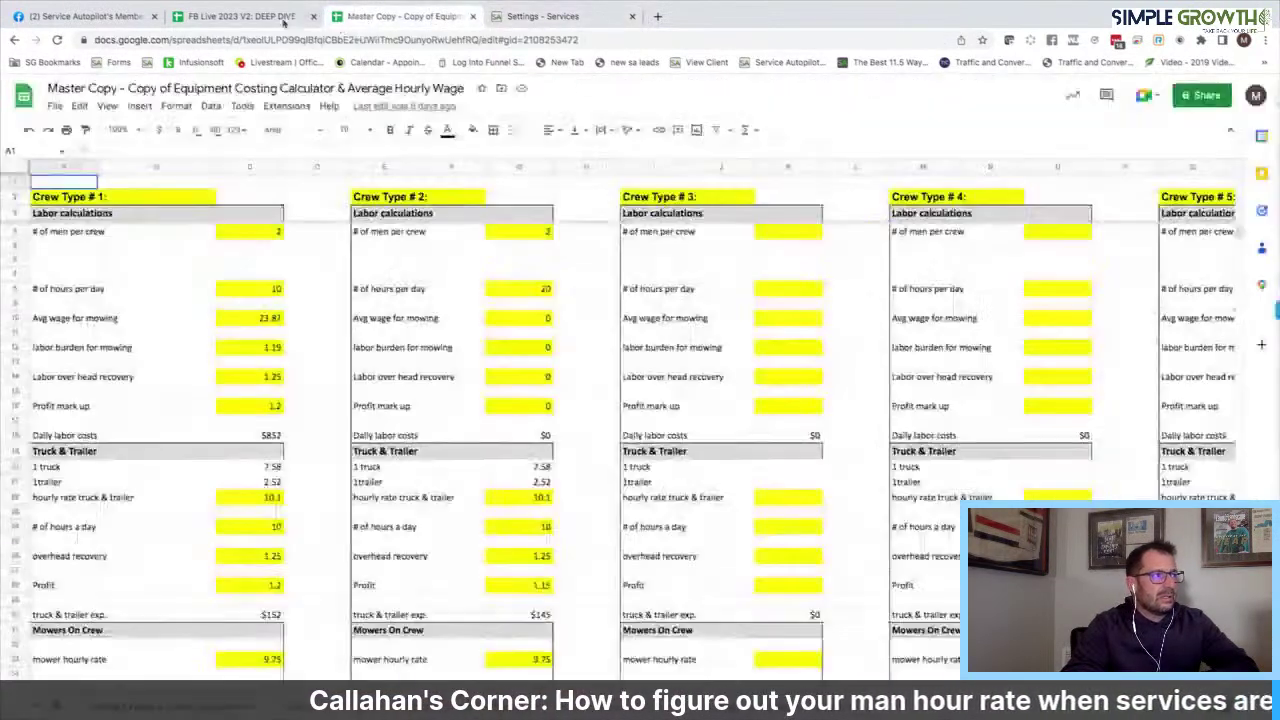
pyautogui.click(285, 16)
pyautogui.moveTo(226, 346); pyautogui.dragTo(530, 346)
pyautogui.scroll(-3, 530, 346)
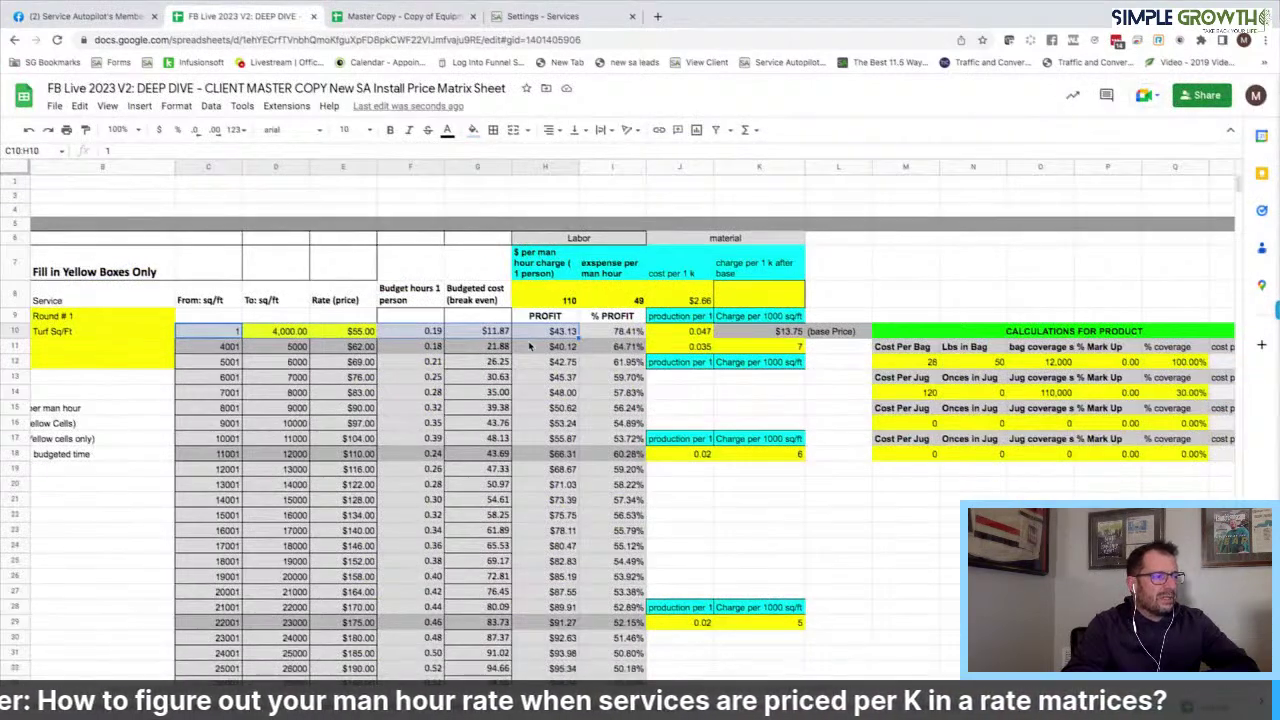
pyautogui.hscroll(-2, 530, 346)
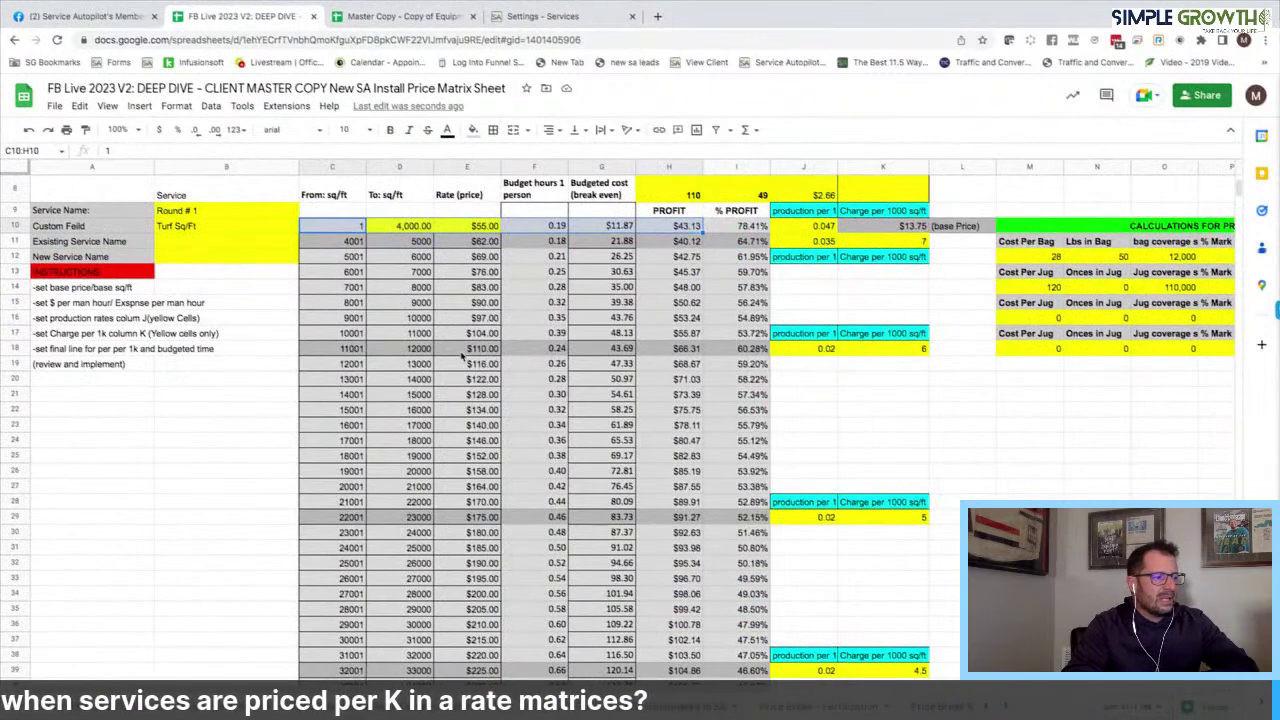
# Step: Set the rate in Round #1's final "Every 1000 over 42,000" line to $4.25
pyautogui.scroll(-5, 463, 355)
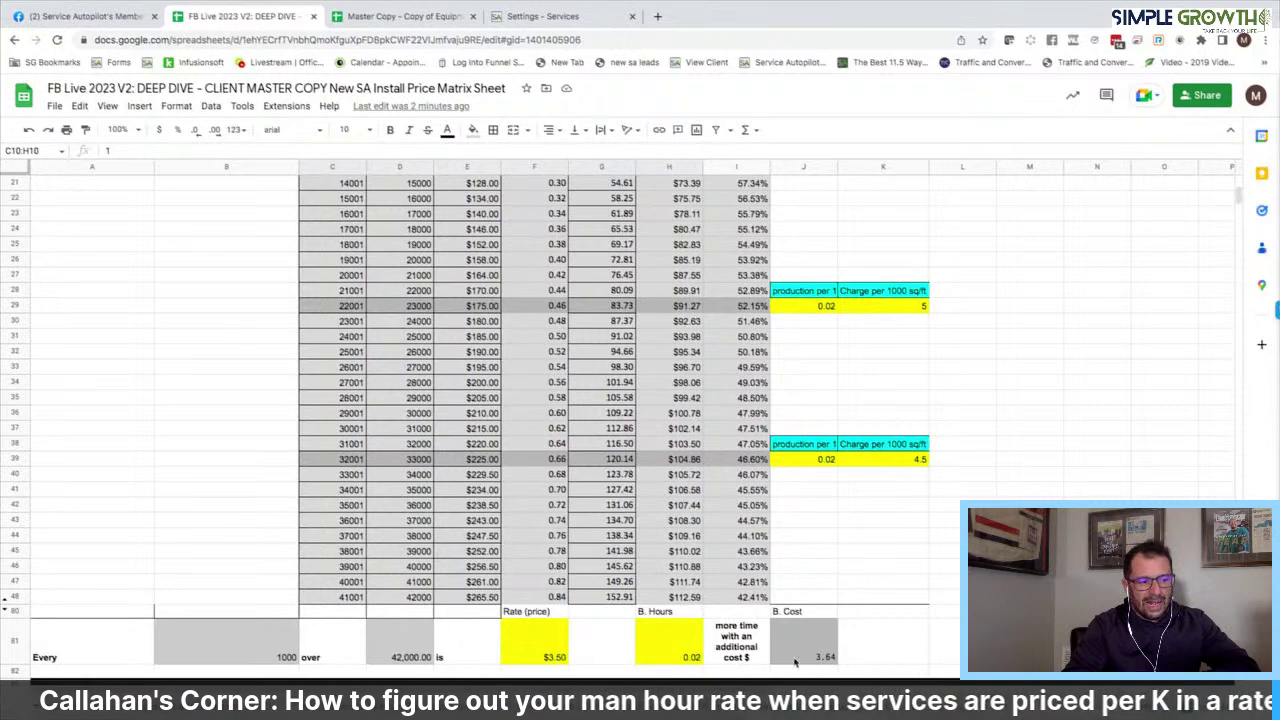
pyautogui.click(549, 658)
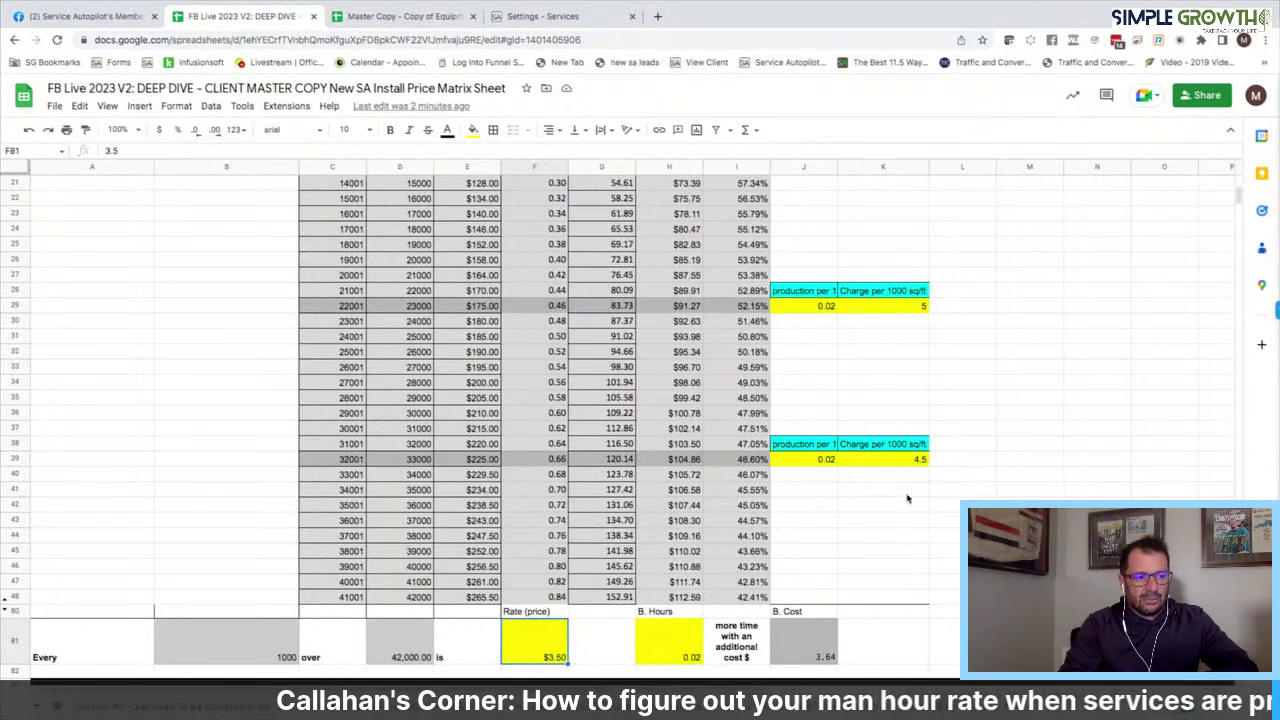
pyautogui.click(908, 460)
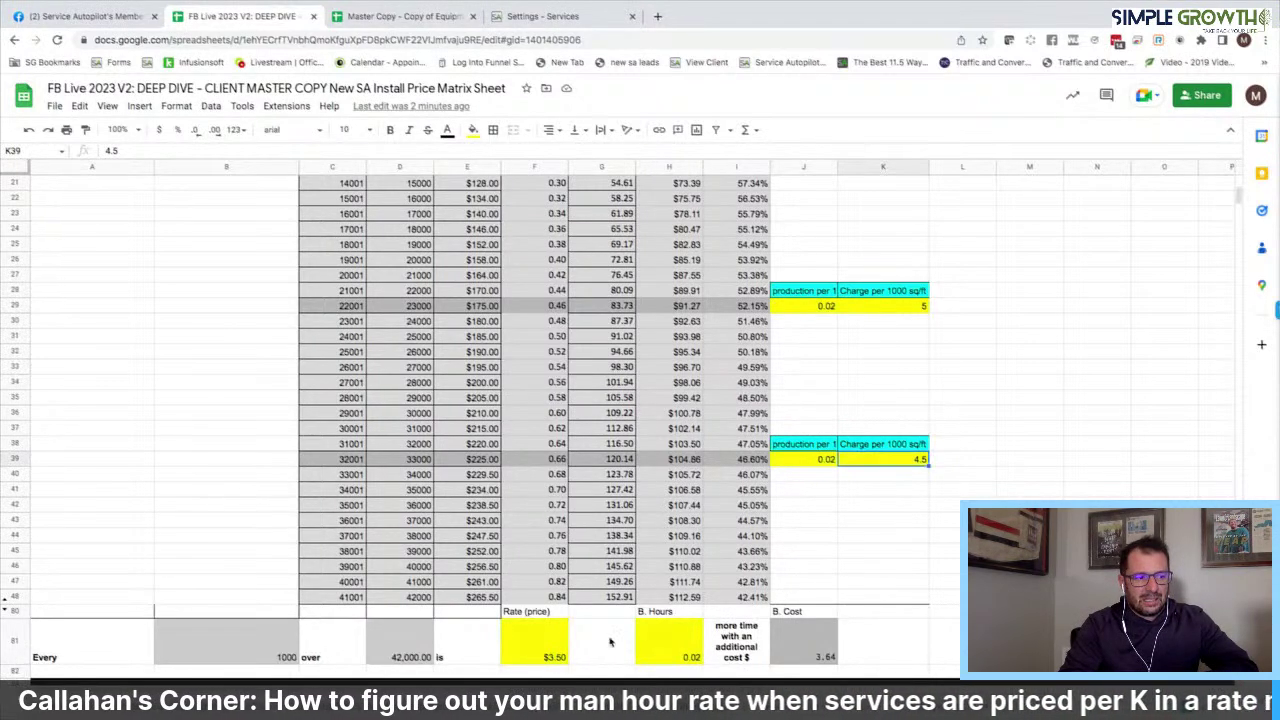
pyautogui.click(553, 656)
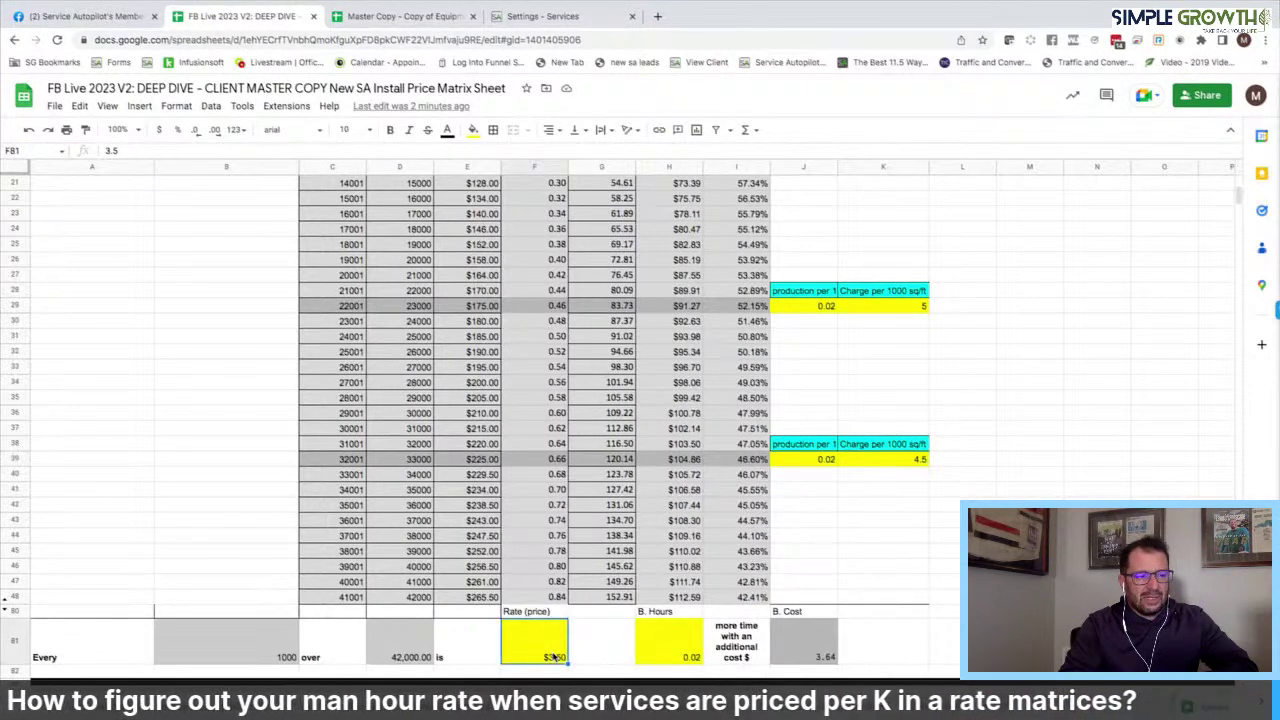
pyautogui.write('4.25')
pyautogui.press('Return')
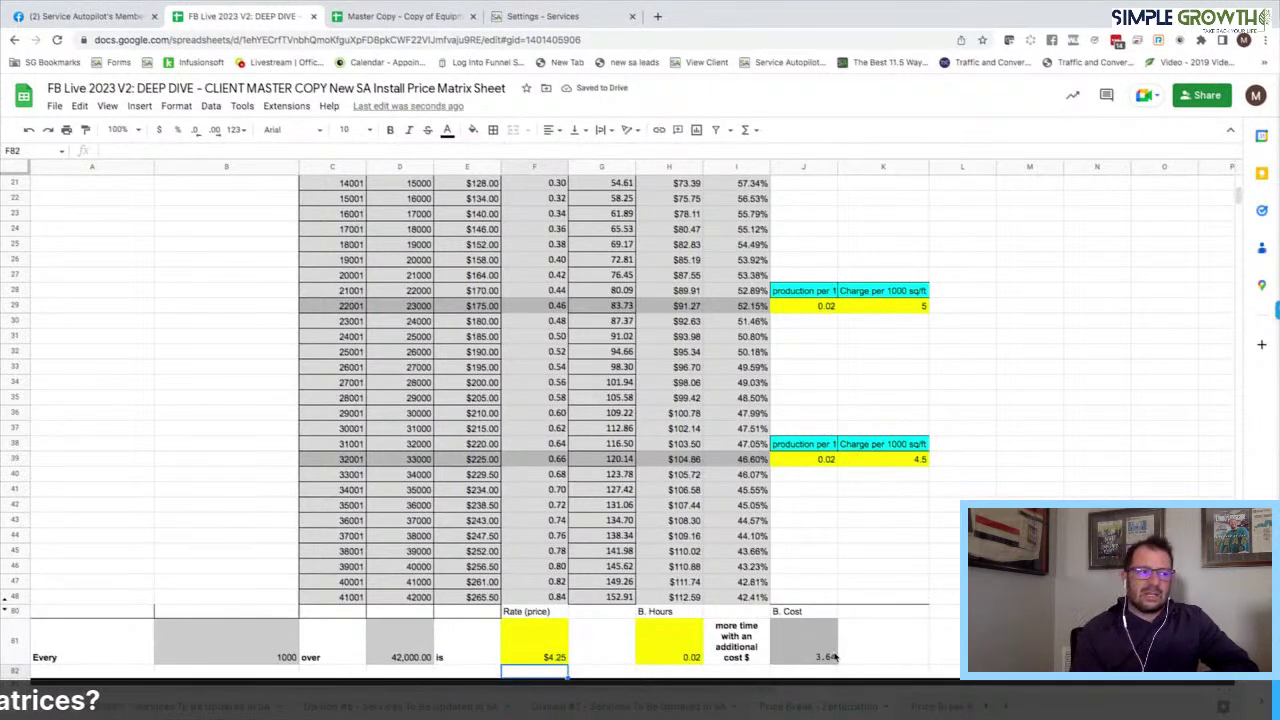
# Step: Review Round #1's product calculations and select its base tier row from C10 to G10
pyautogui.scroll(5, 785, 620)
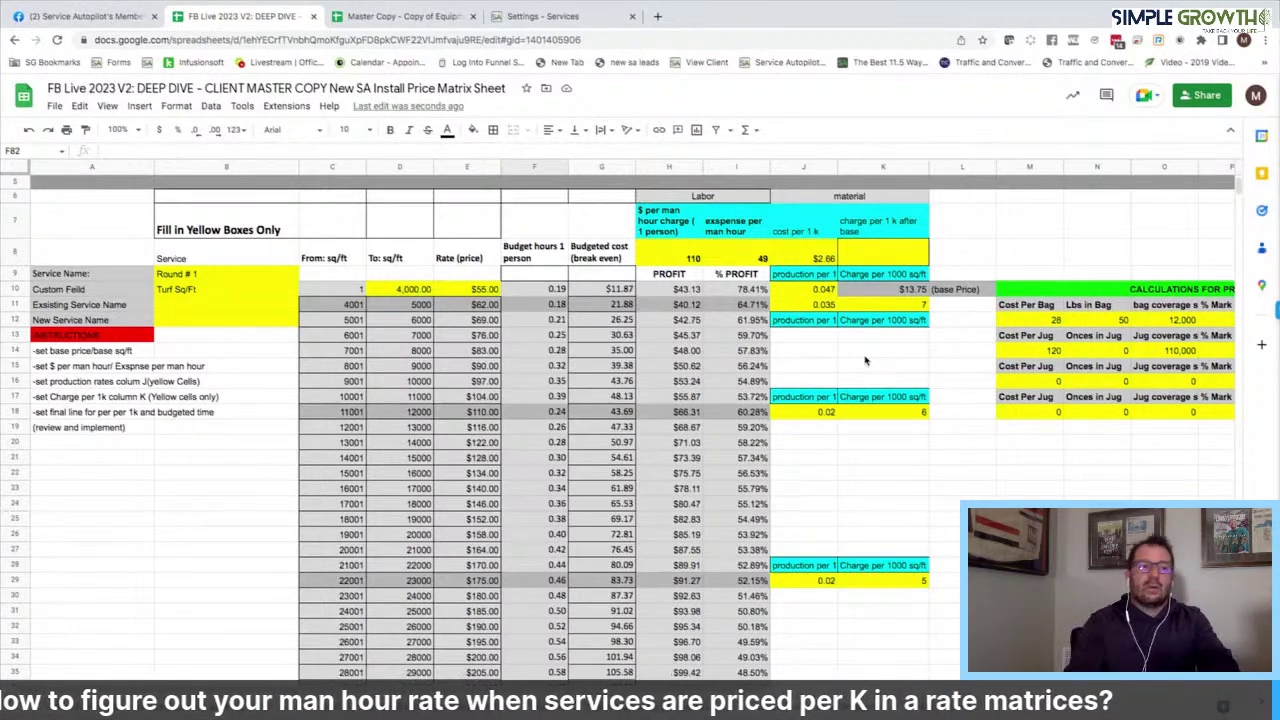
pyautogui.hscroll(5, 1094, 404)
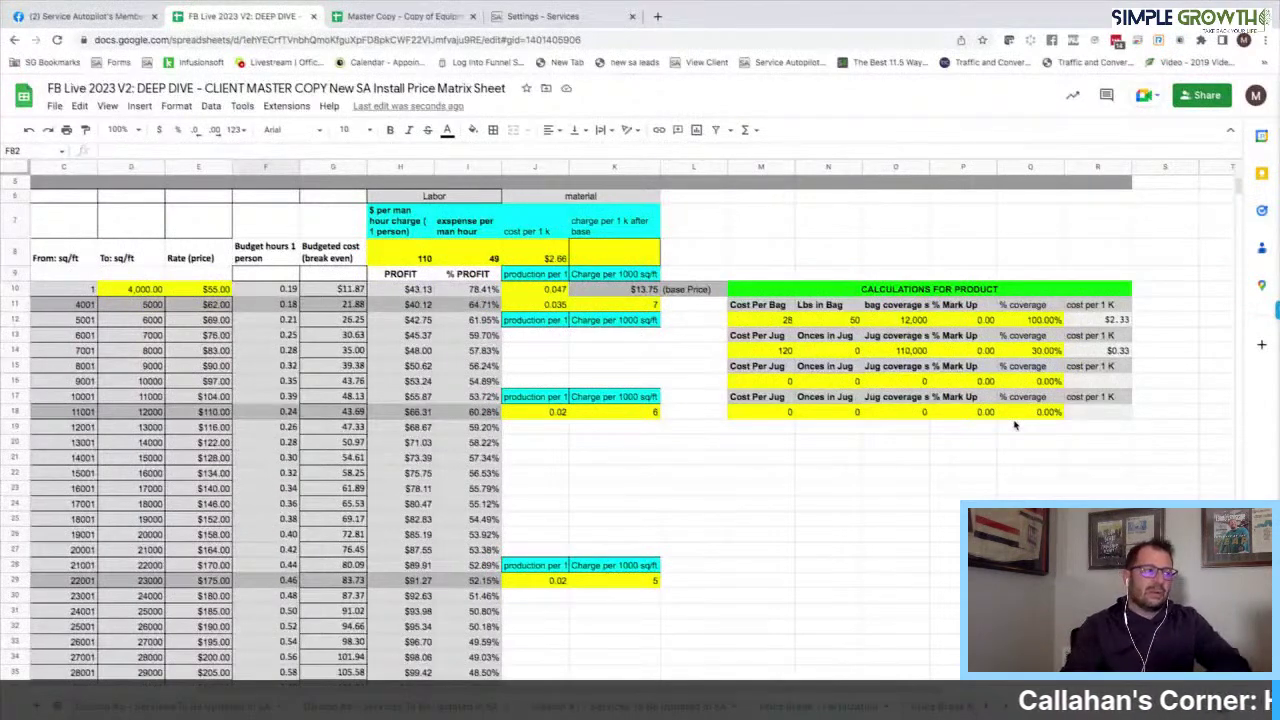
pyautogui.hscroll(-3, 1014, 425)
pyautogui.moveTo(364, 291); pyautogui.dragTo(600, 640)
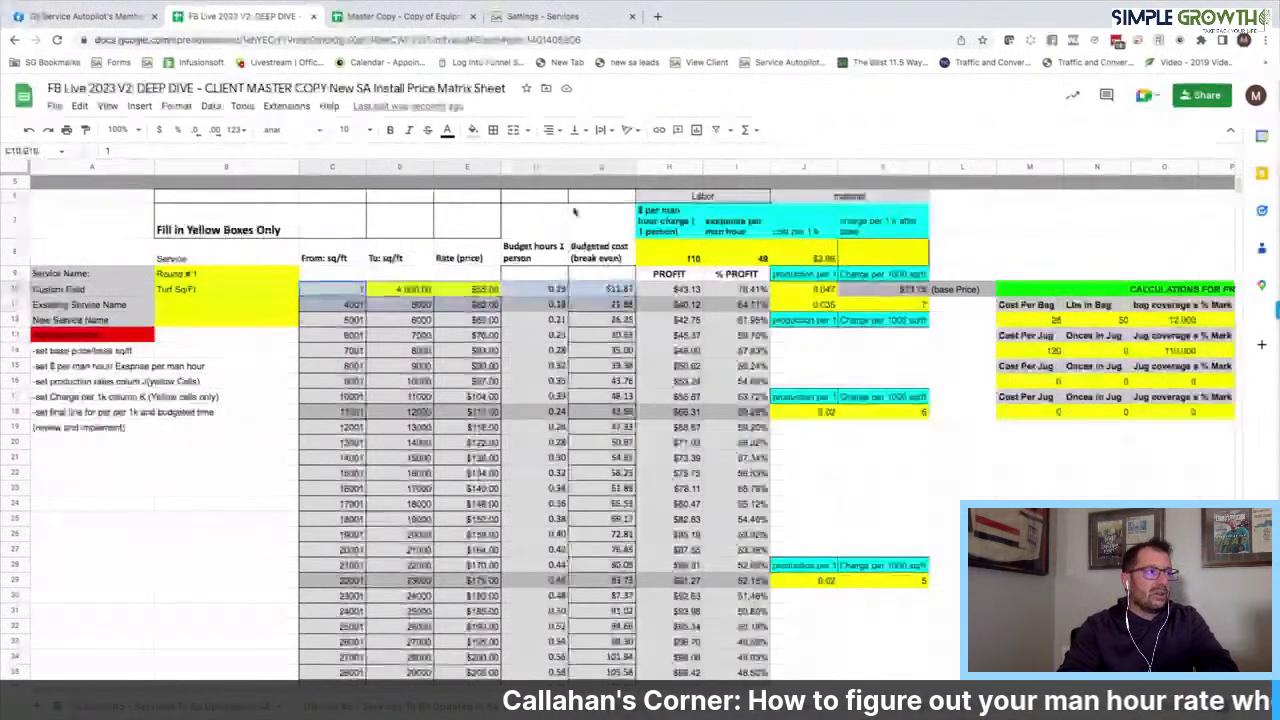
# Step: Switch to Service Autopilot and add three empty rows to the Early Summer Treatment rate matrix
pyautogui.click(523, 16)
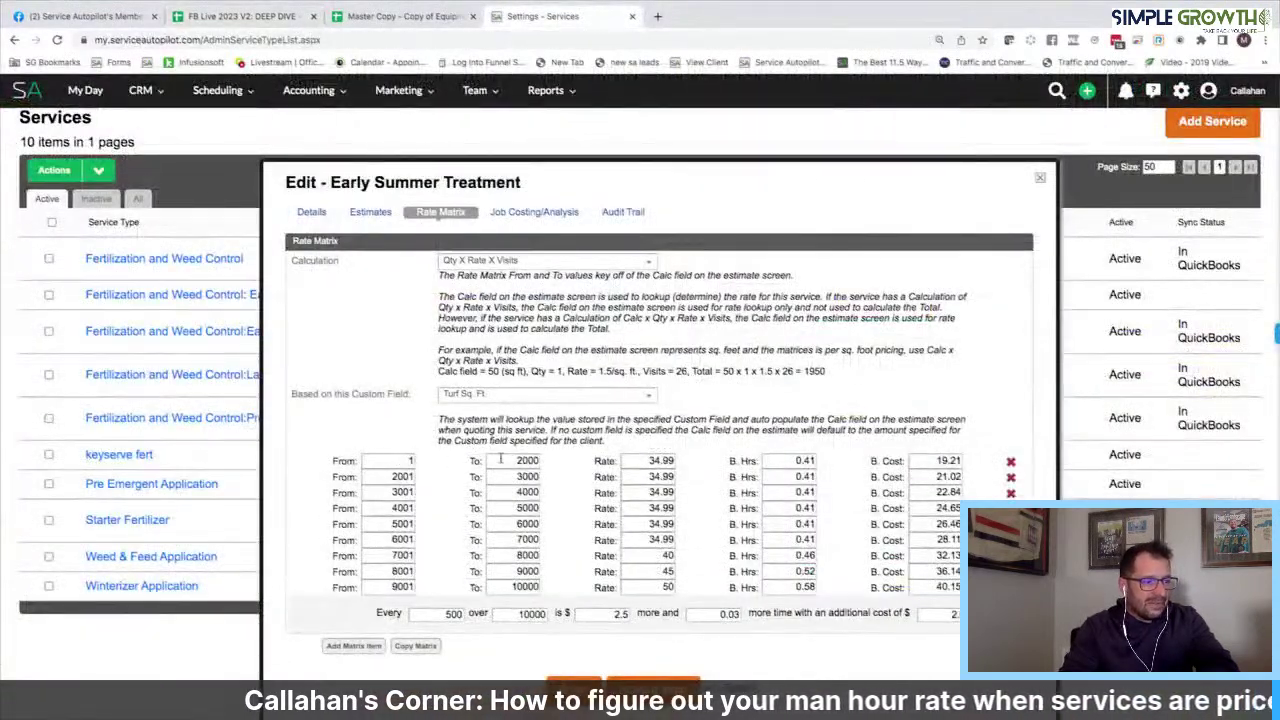
pyautogui.click(360, 646)
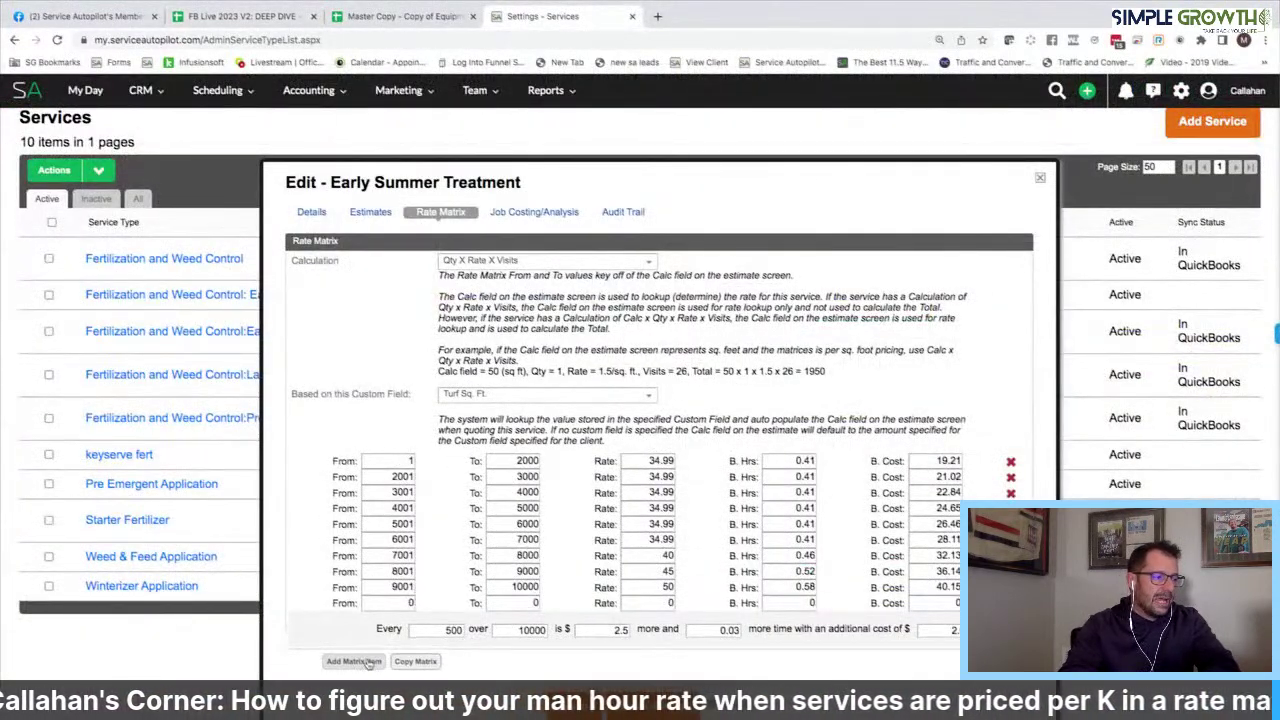
pyautogui.click(360, 662)
pyautogui.click(360, 677)
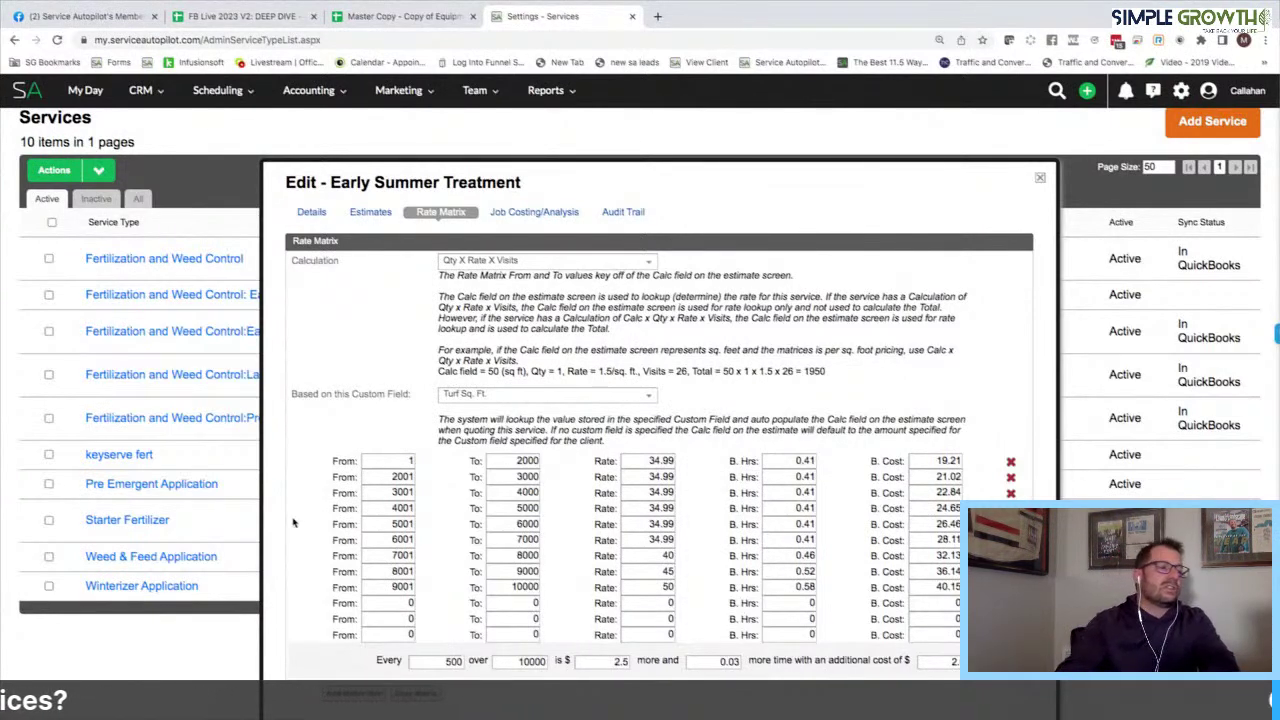
# Step: Check Round #1's base tier values in the spreadsheet against the Early Summer Treatment rate matrix in Service Autopilot
pyautogui.click(268, 22)
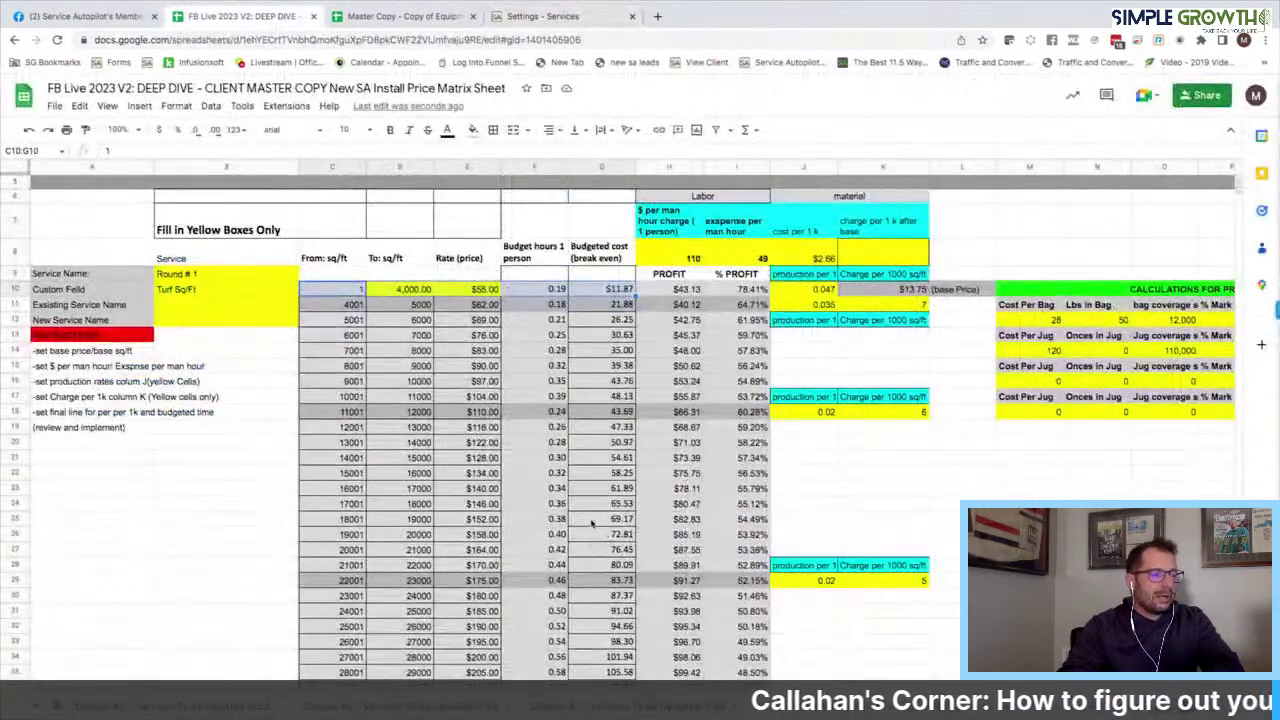
pyautogui.scroll(-1, 592, 523)
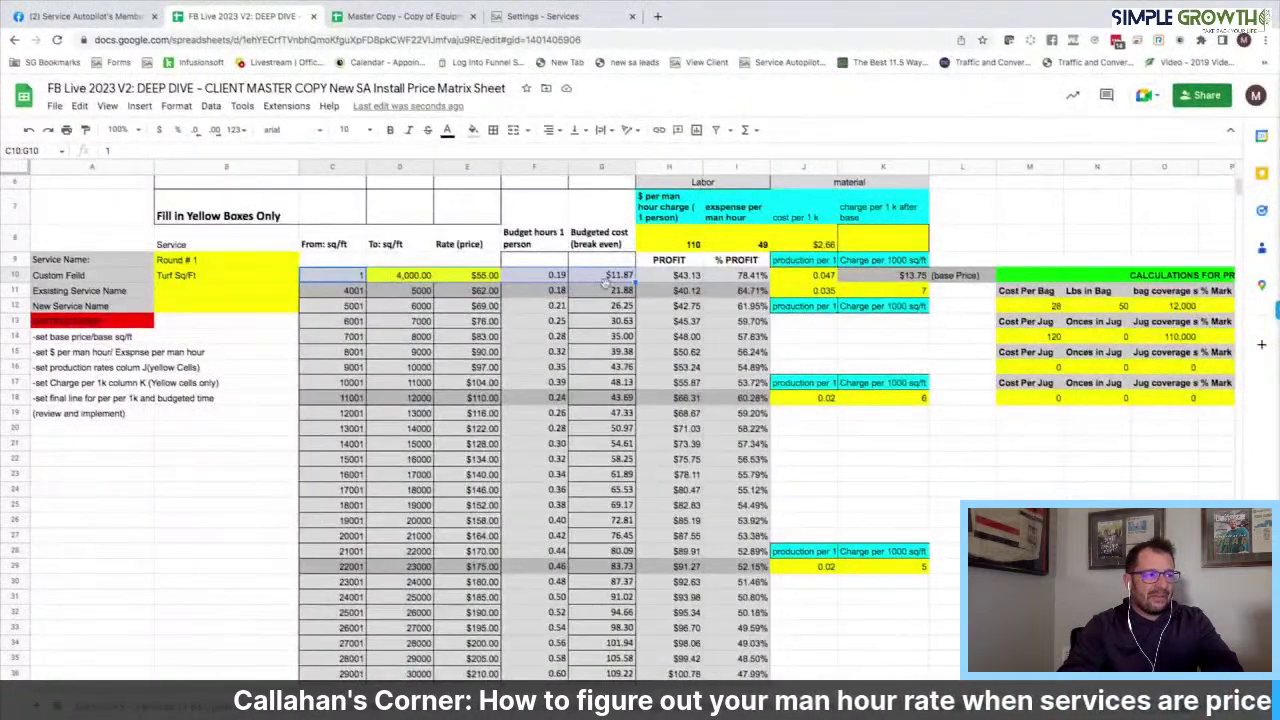
pyautogui.click(505, 24)
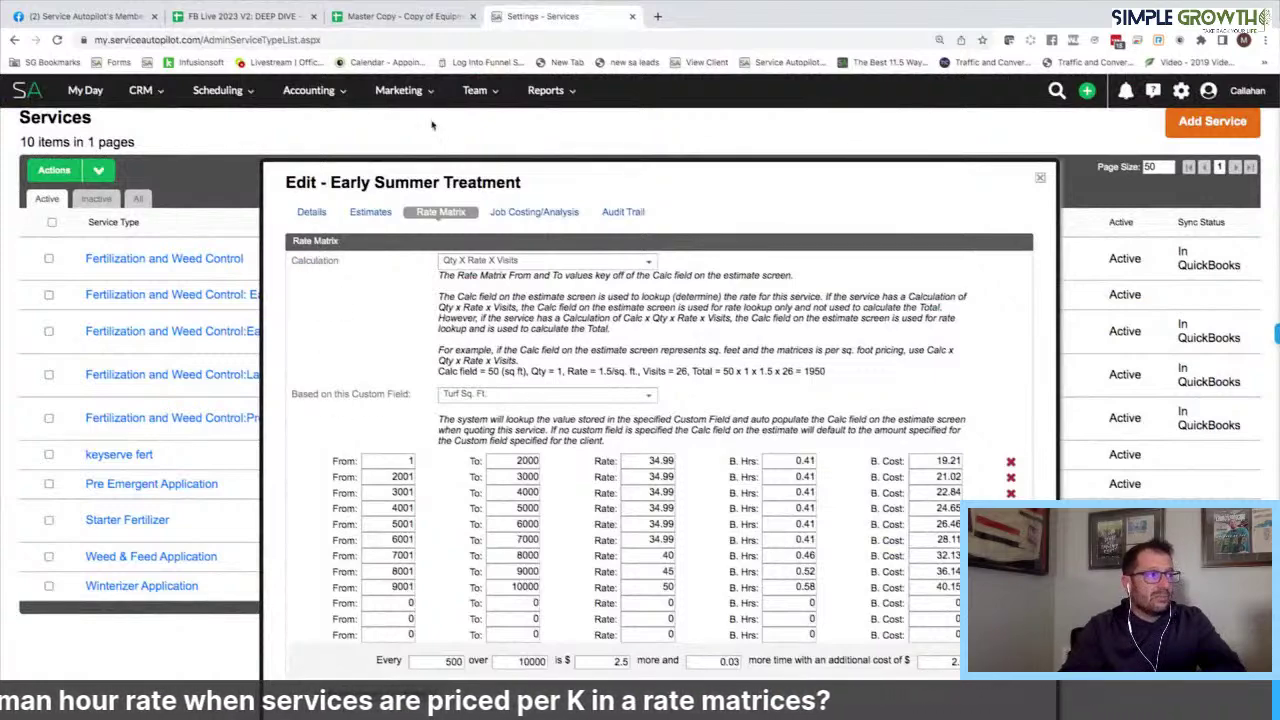
# Step: Switch to the Equipment Costing Calculator & Average Hourly Wage spreadsheet and open its Average Wage Calculator sheet
pyautogui.hotkey('ctrl', '2')
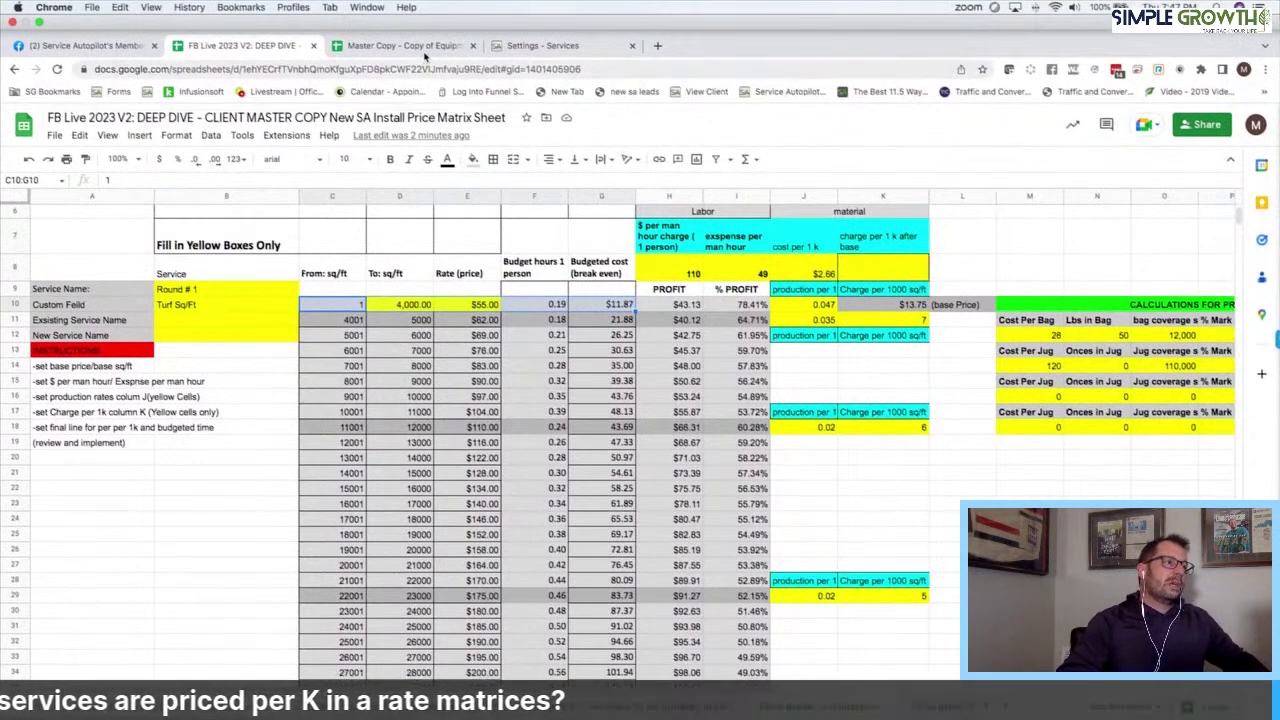
pyautogui.click(415, 46)
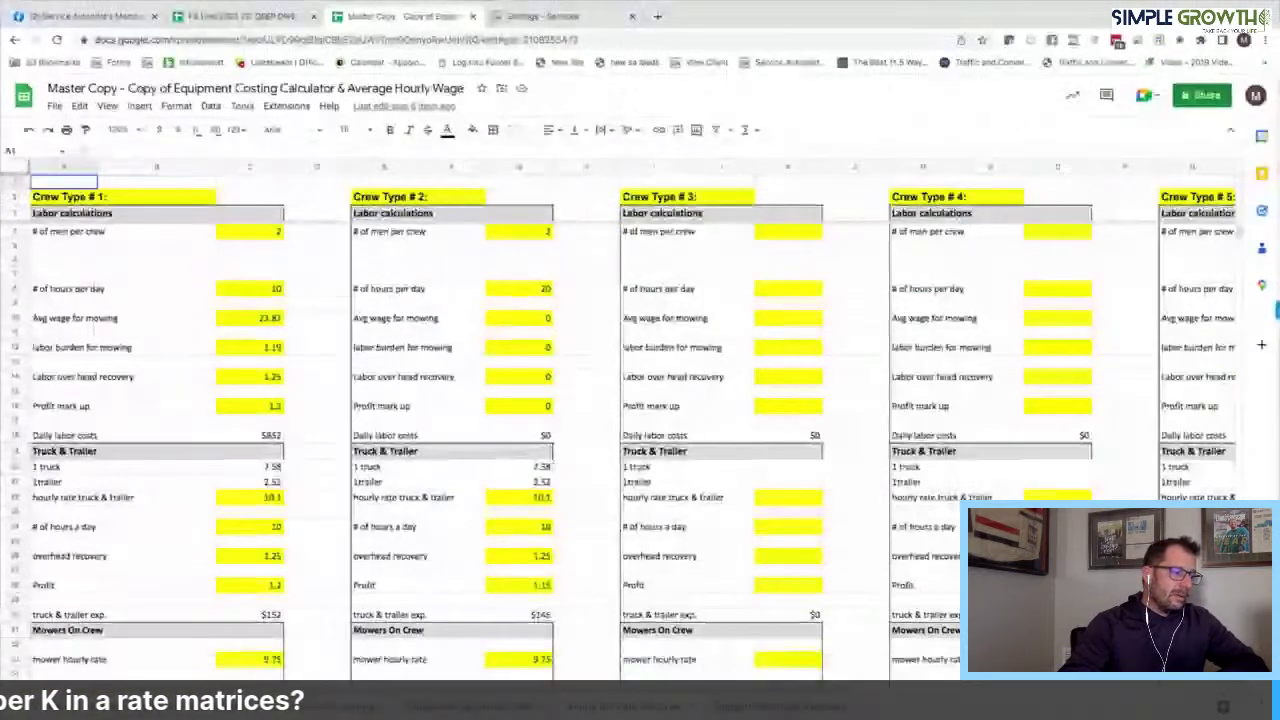
pyautogui.click(237, 707)
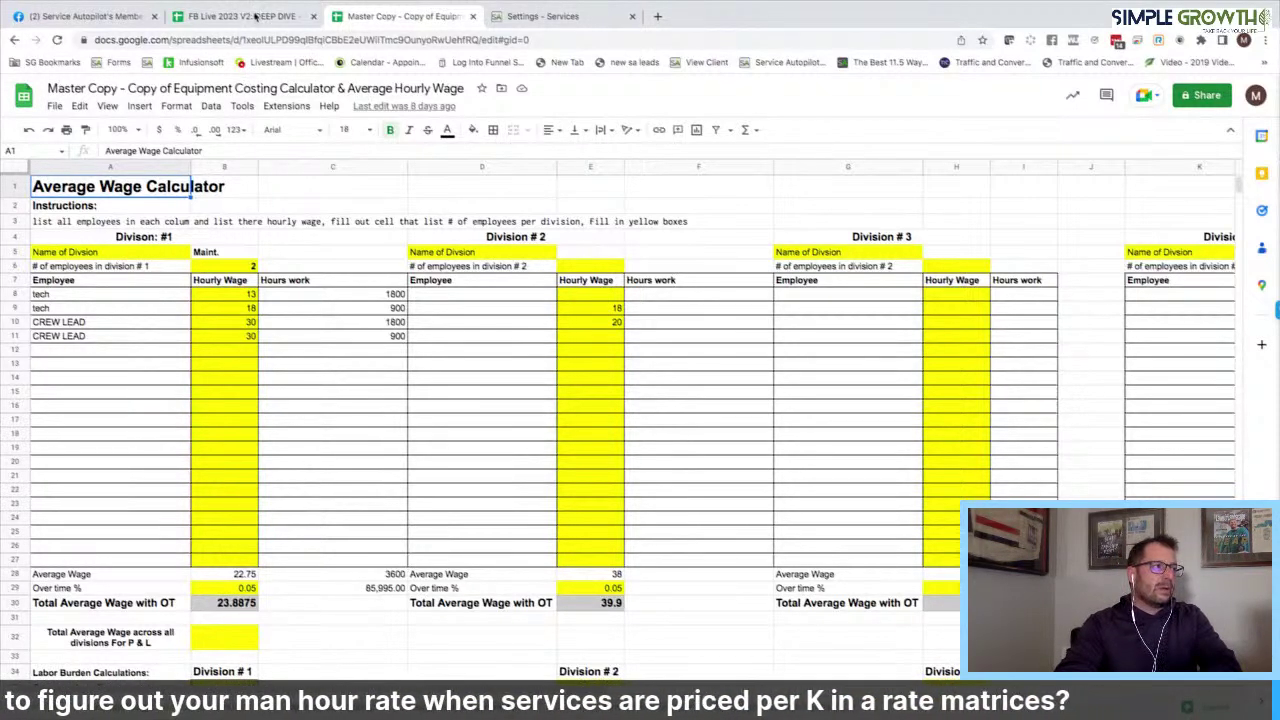
pyautogui.click(256, 18)
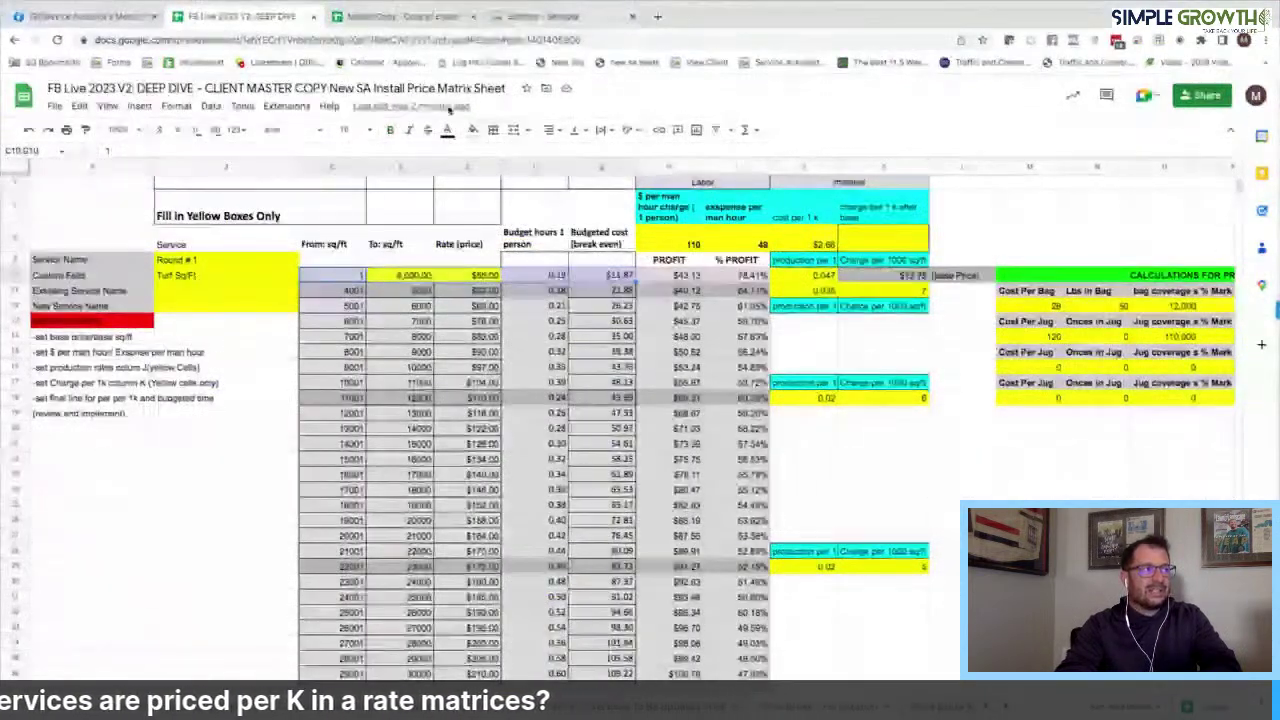
pyautogui.click(398, 20)
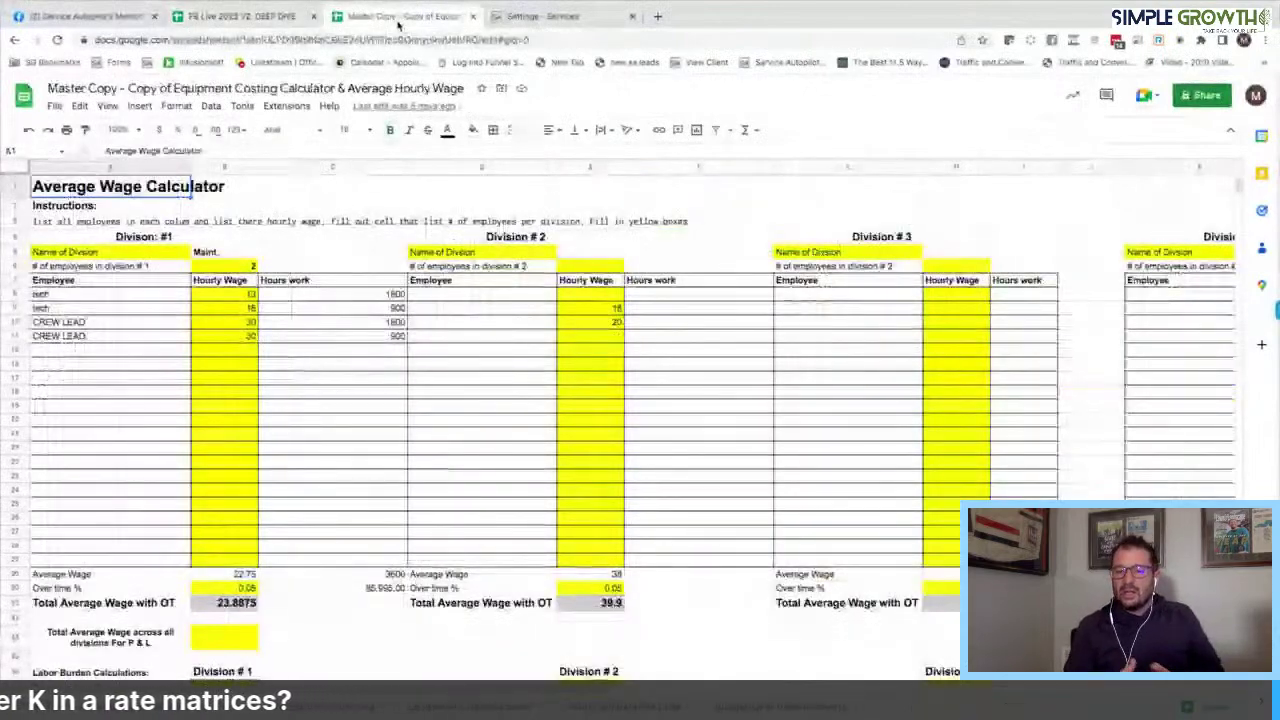
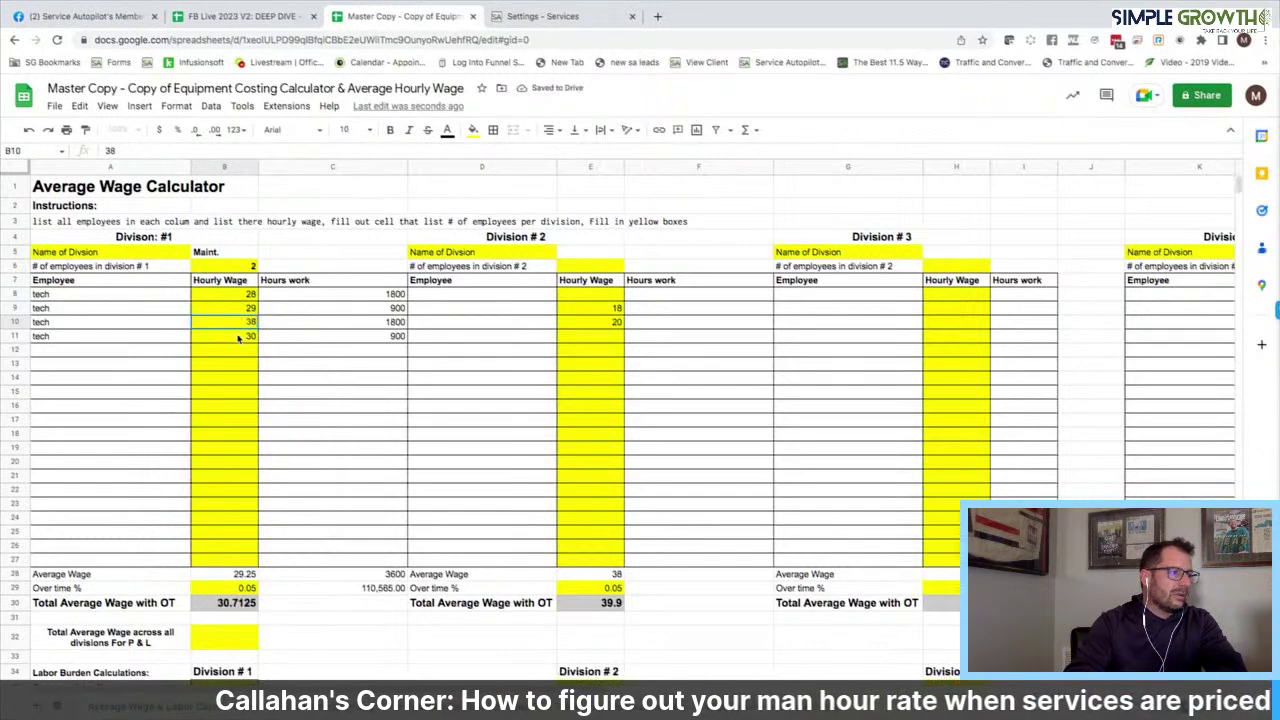
# Step: Fill the 1800 hours worked from C8 down to C11 for all four Division #1 techs
pyautogui.click(340, 294)
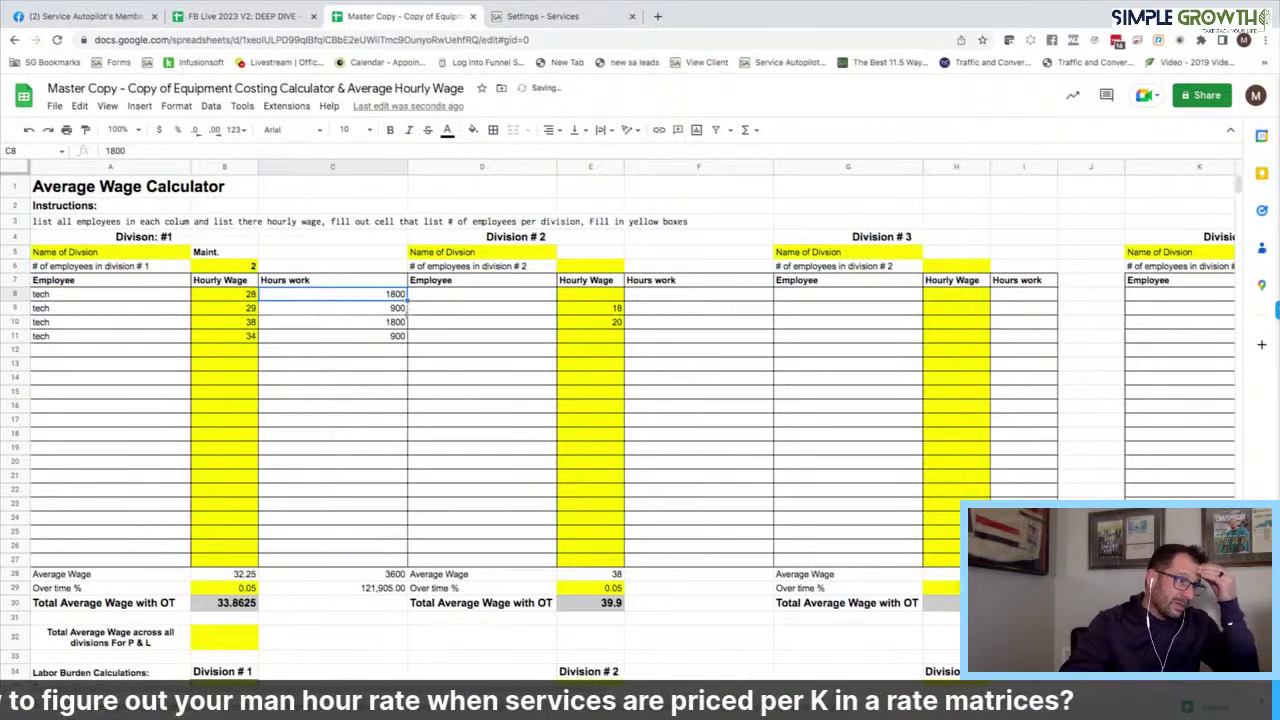
pyautogui.moveTo(405, 336); pyautogui.dragTo(406, 338)
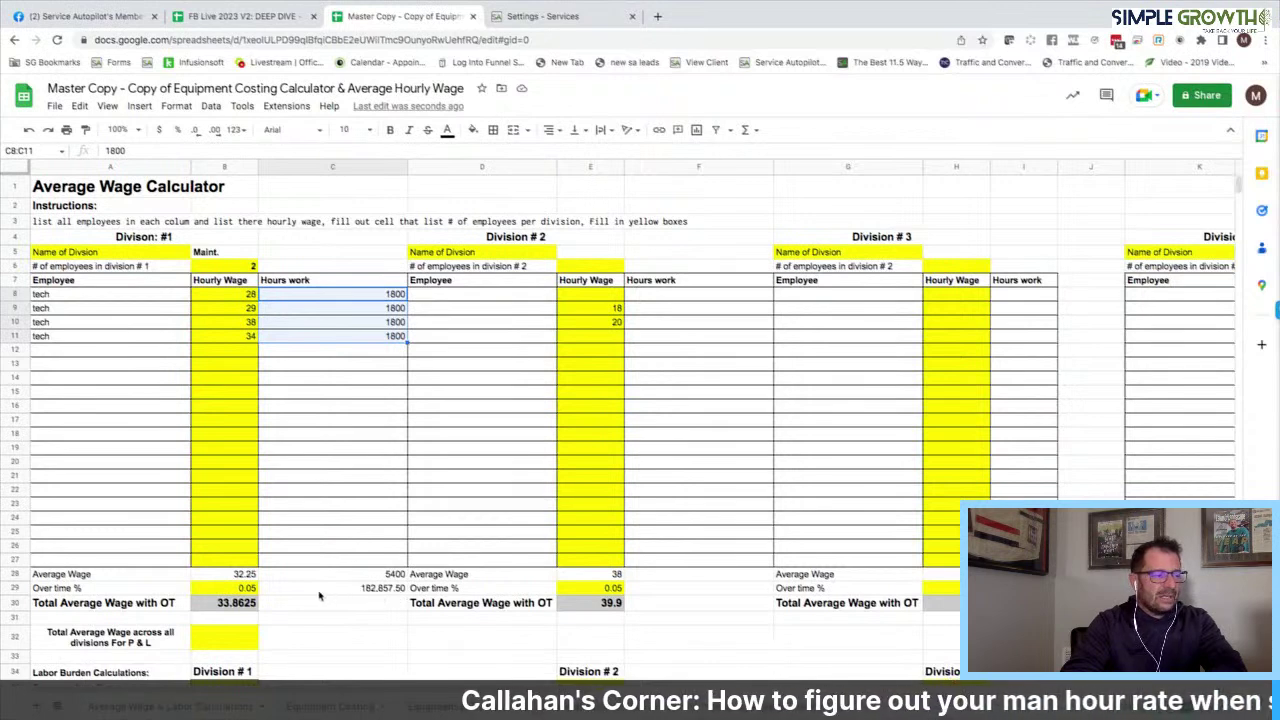
# Step: Set the hourly rate below Division #1's labor burden calculations to $34.00
pyautogui.scroll(-3, 380, 597)
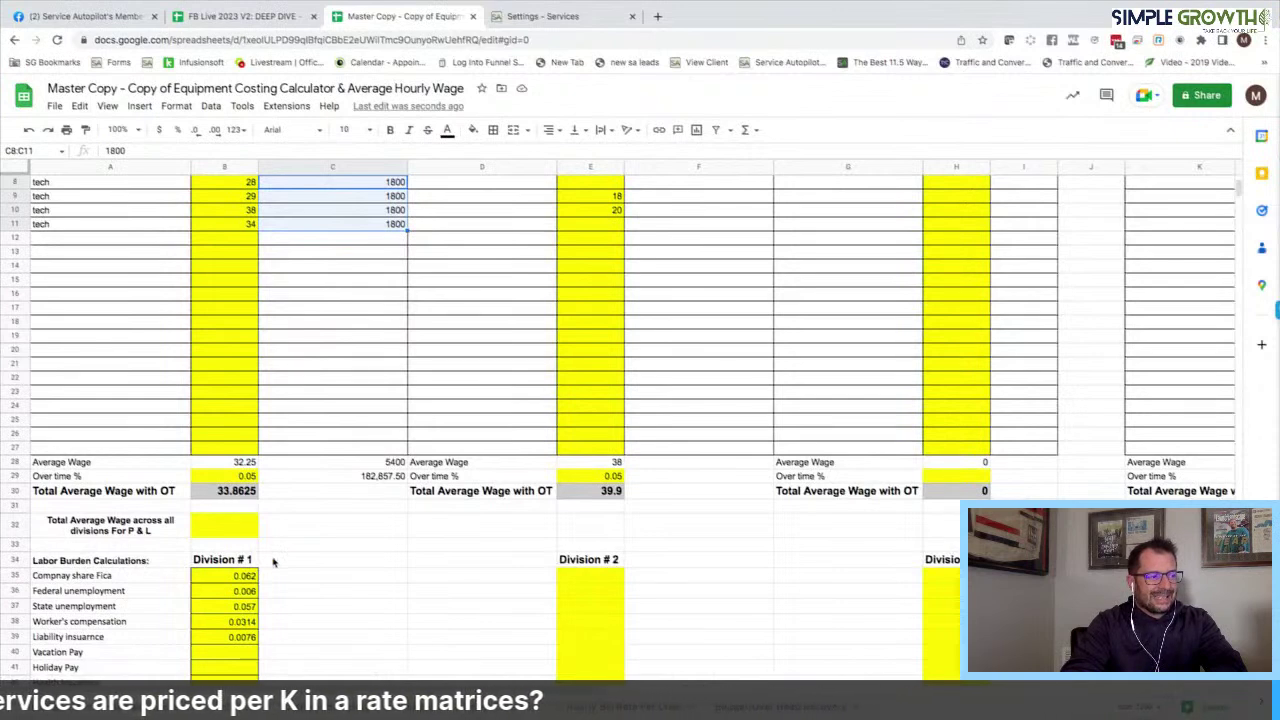
pyautogui.scroll(-6, 272, 562)
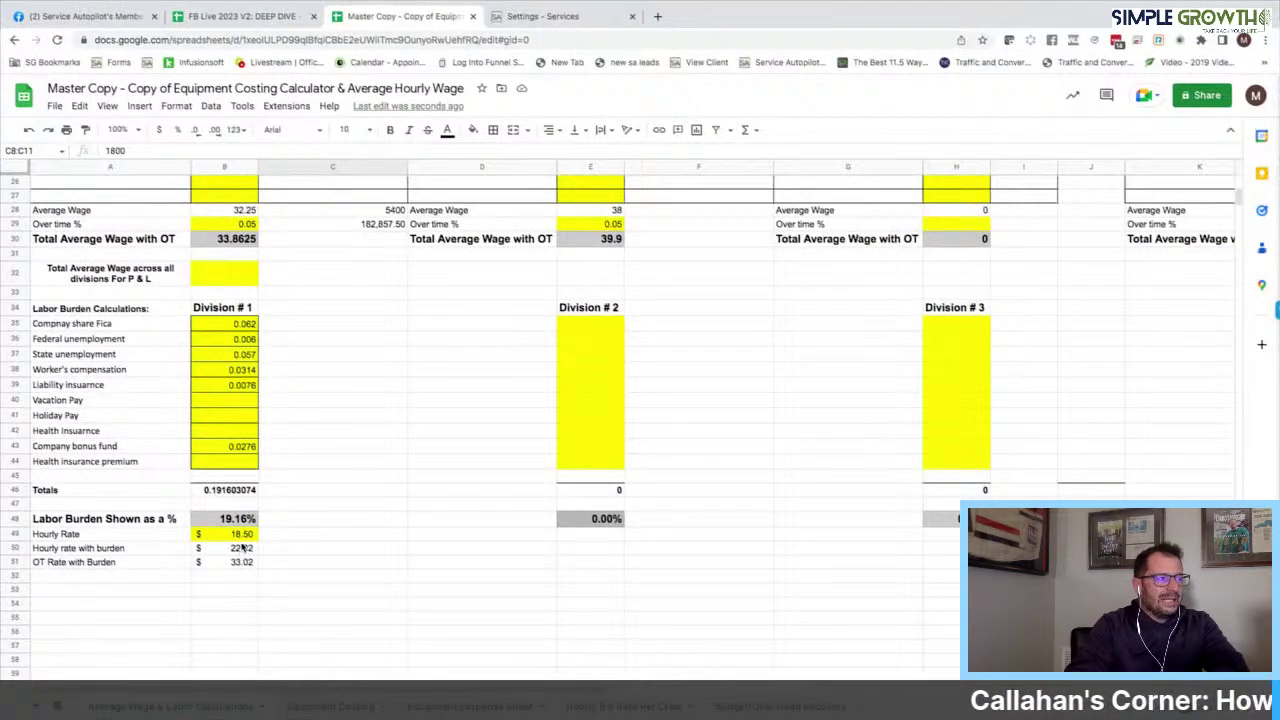
pyautogui.scroll(3, 243, 547)
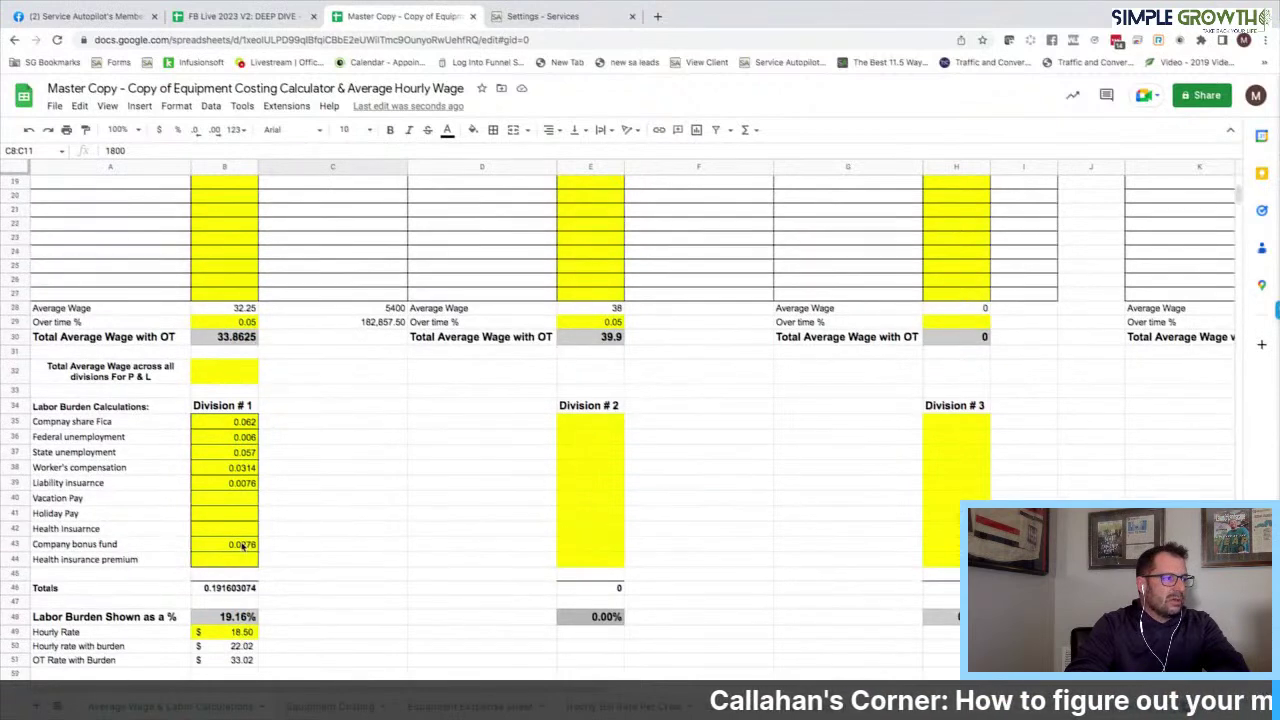
pyautogui.click(248, 632)
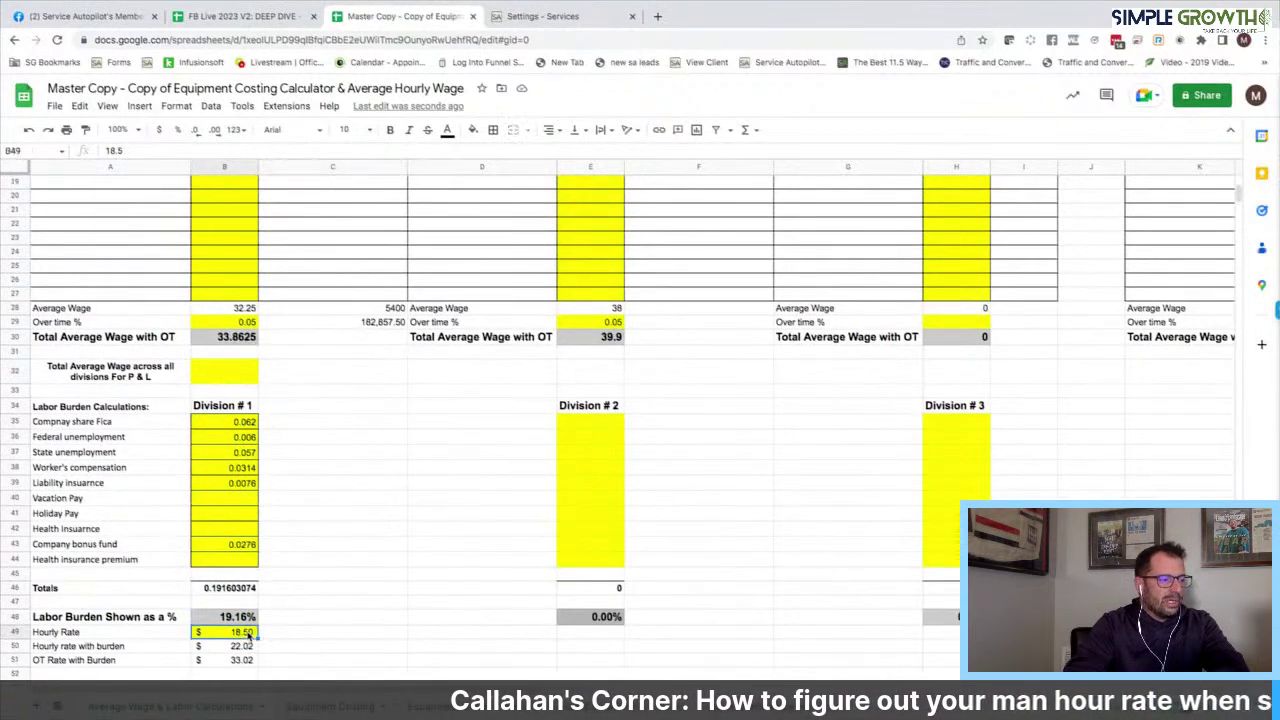
pyautogui.scroll(6, 248, 634)
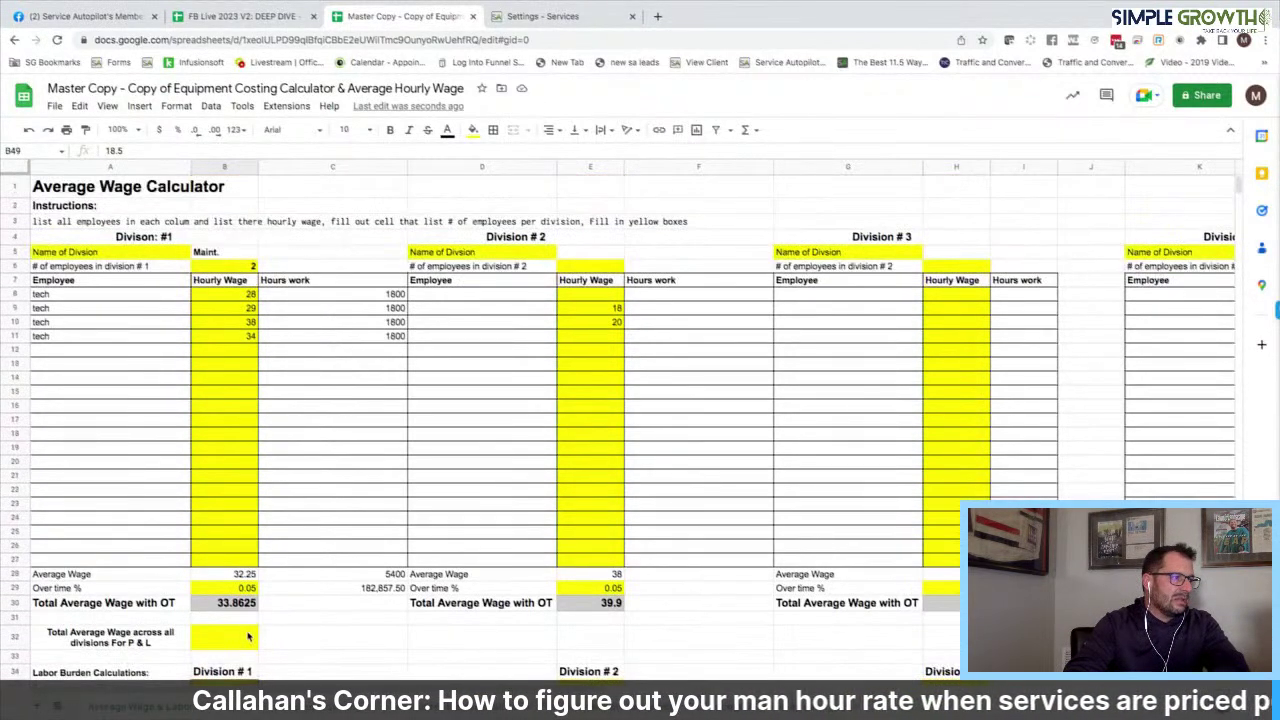
pyautogui.scroll(-7, 248, 634)
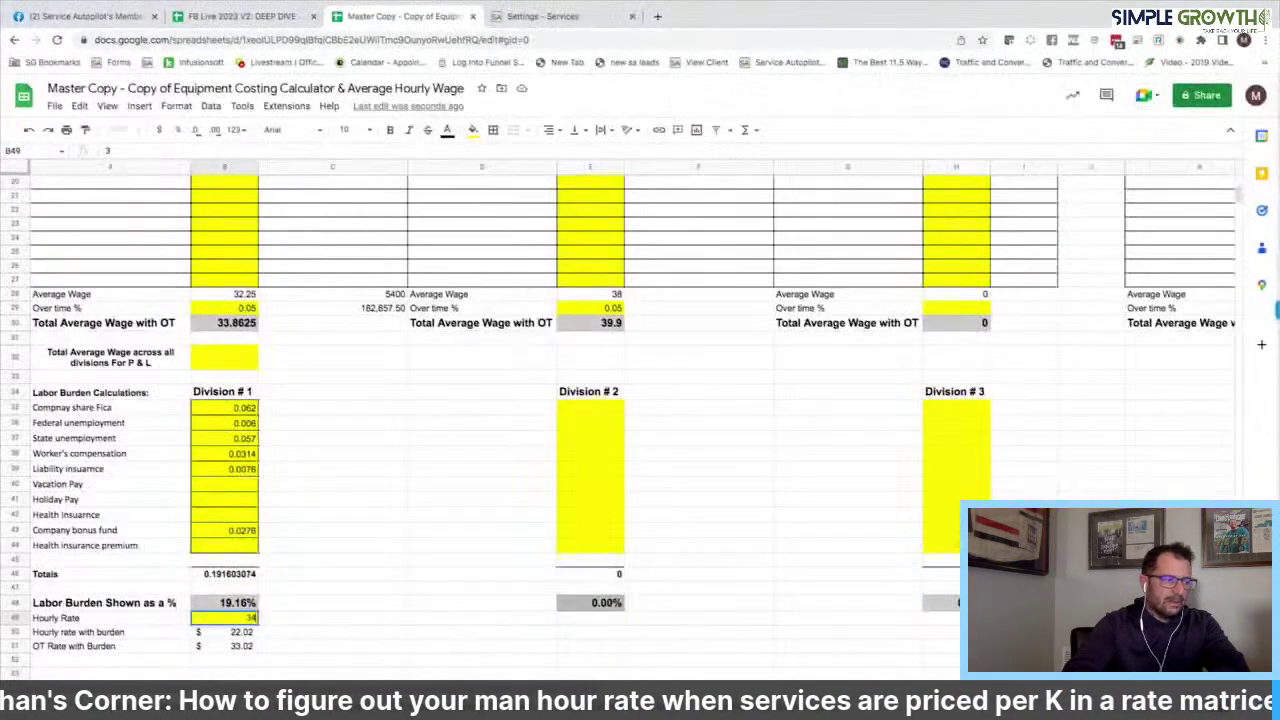
pyautogui.write('34')
pyautogui.press('Return')
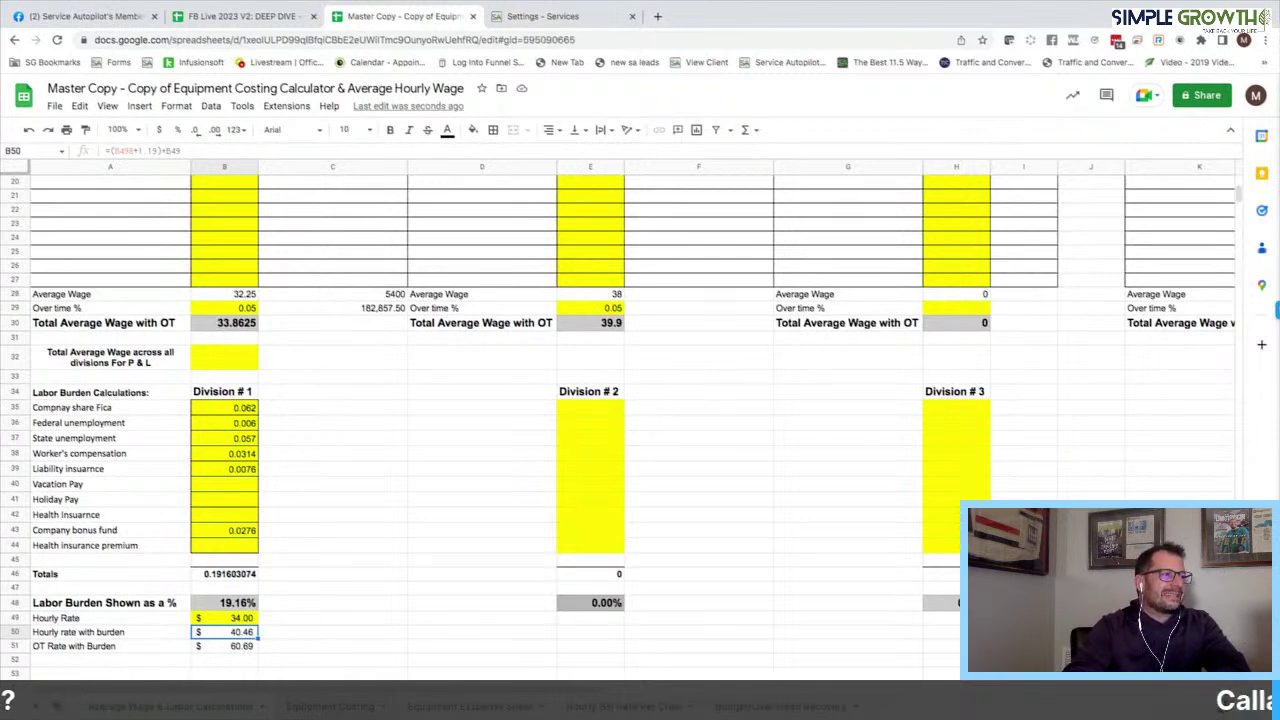
# Step: Open the Equipment Costing sheet and review the truck and trailer costs down to their monthly operating budgets
pyautogui.click(330, 706)
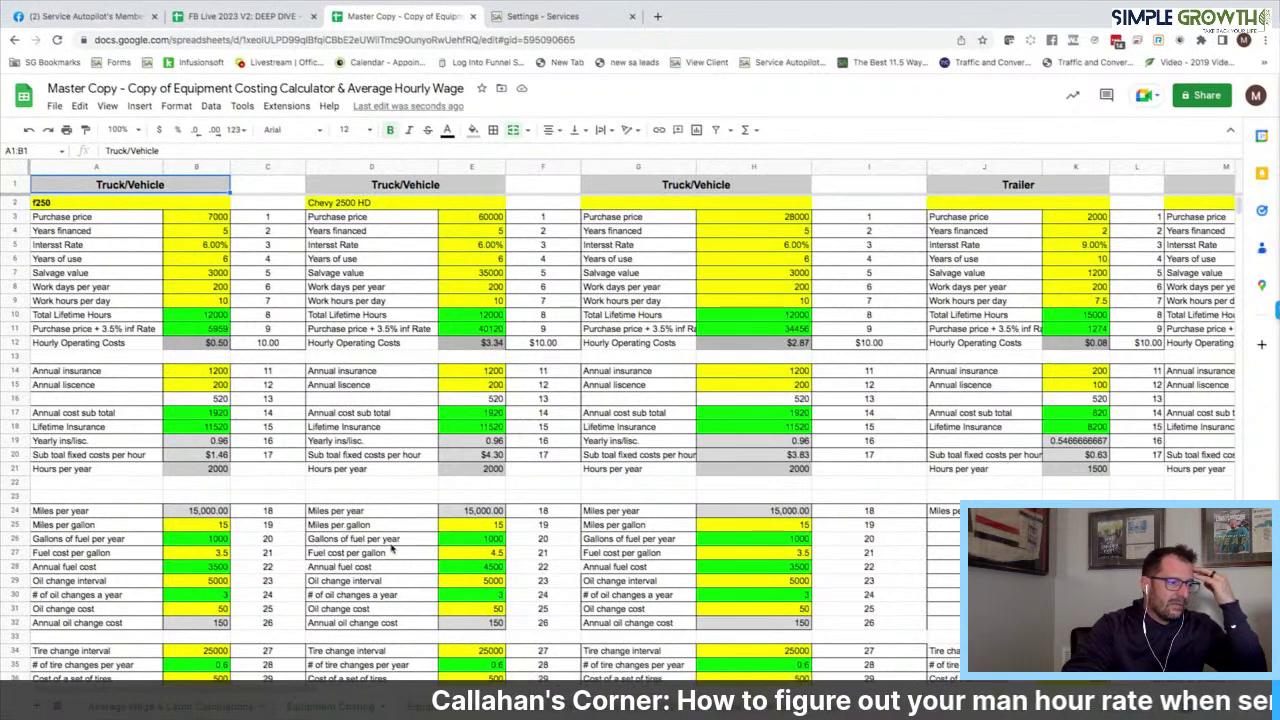
pyautogui.scroll(-2, 392, 546)
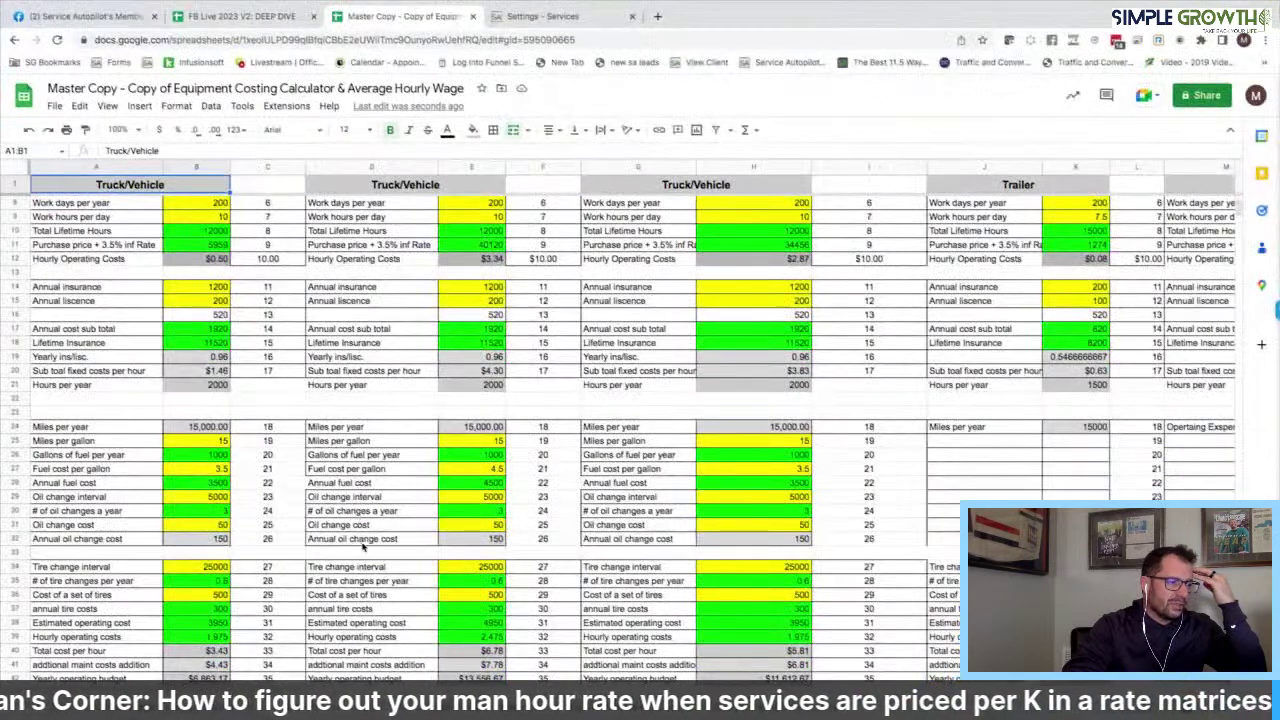
pyautogui.scroll(-4, 365, 545)
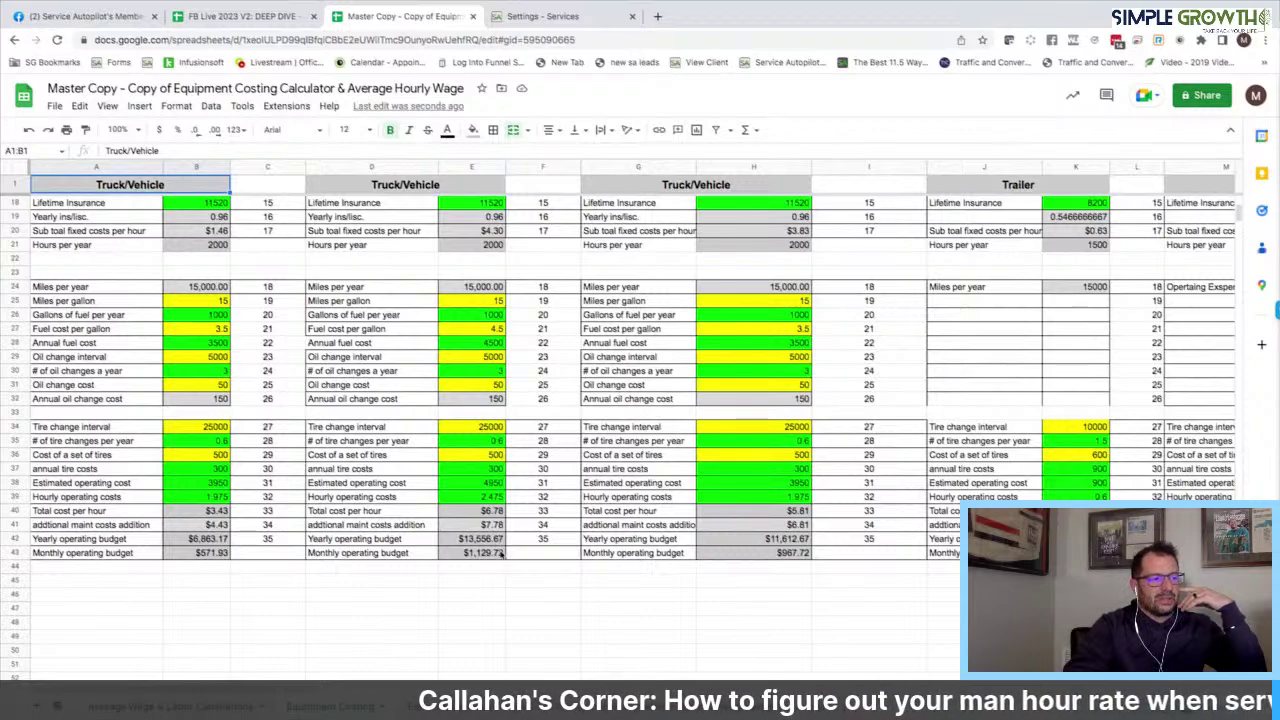
pyautogui.hscroll(10, 680, 510)
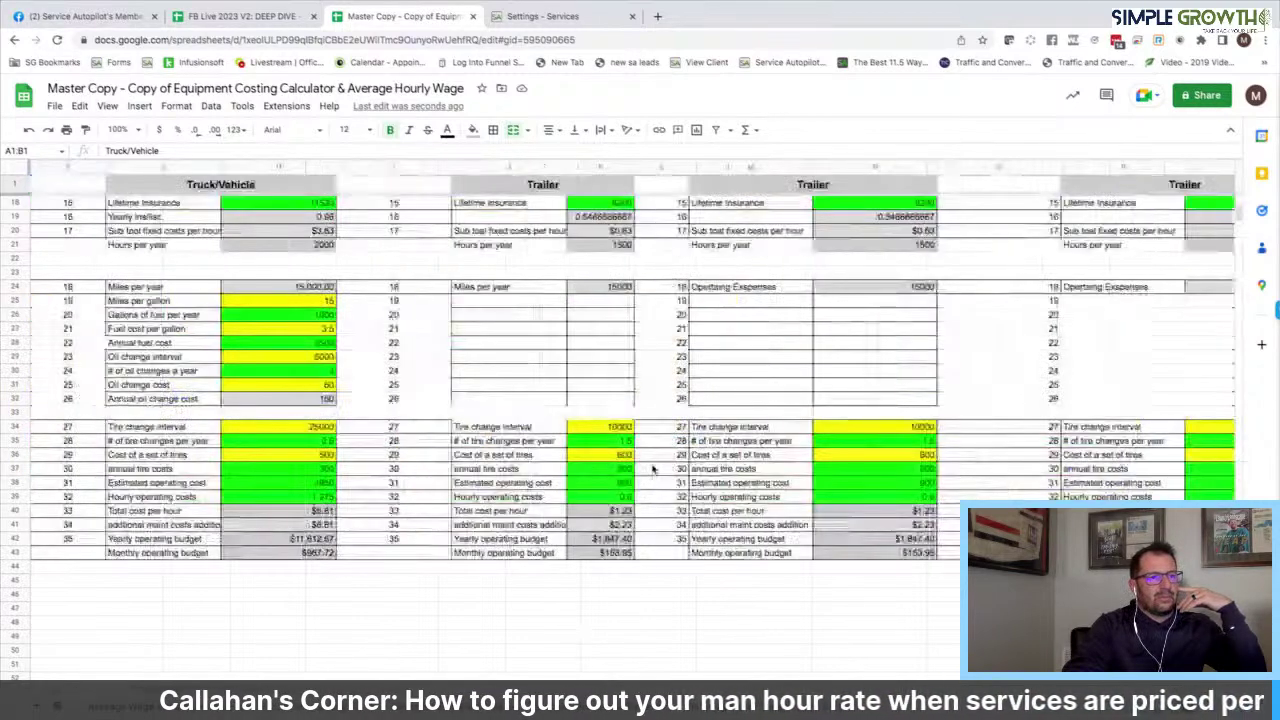
# Step: Examine the Mower/Machine columns from purchase price down to hourly operating cost with maintenance
pyautogui.hscroll(5, 652, 469)
pyautogui.scroll(2, 652, 469)
pyautogui.scroll(3, 652, 469)
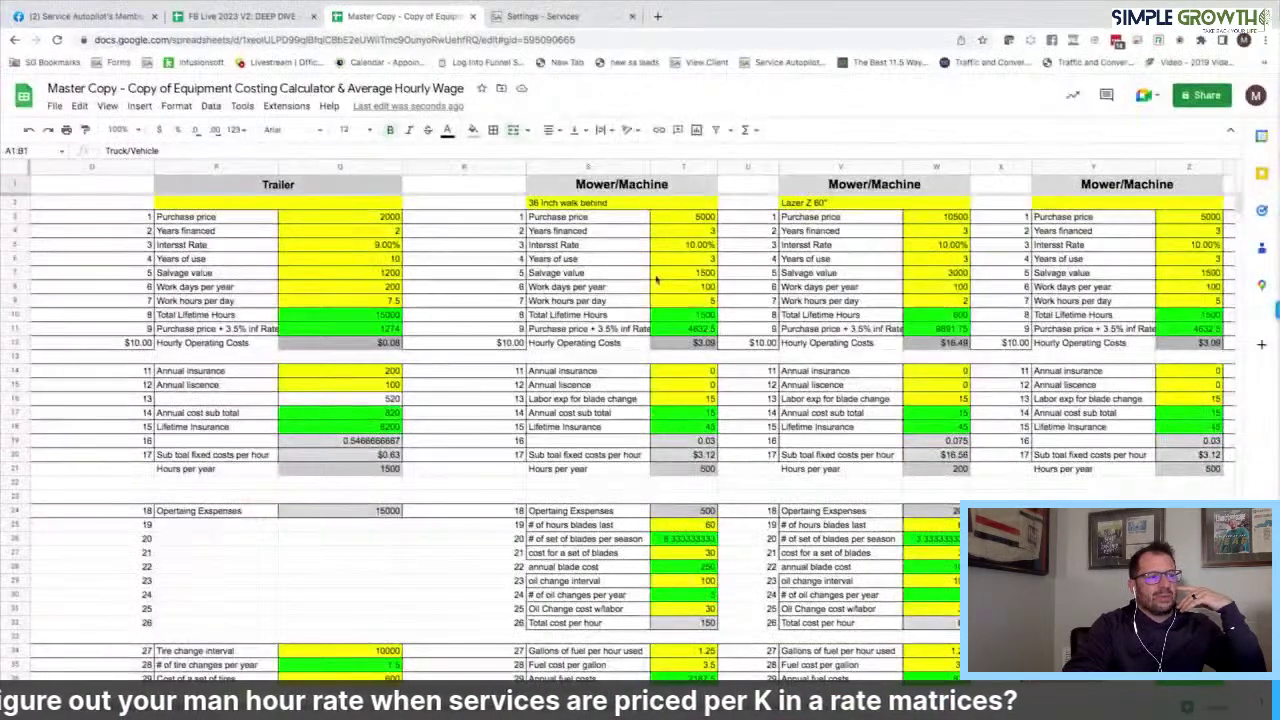
pyautogui.hscroll(5, 750, 230)
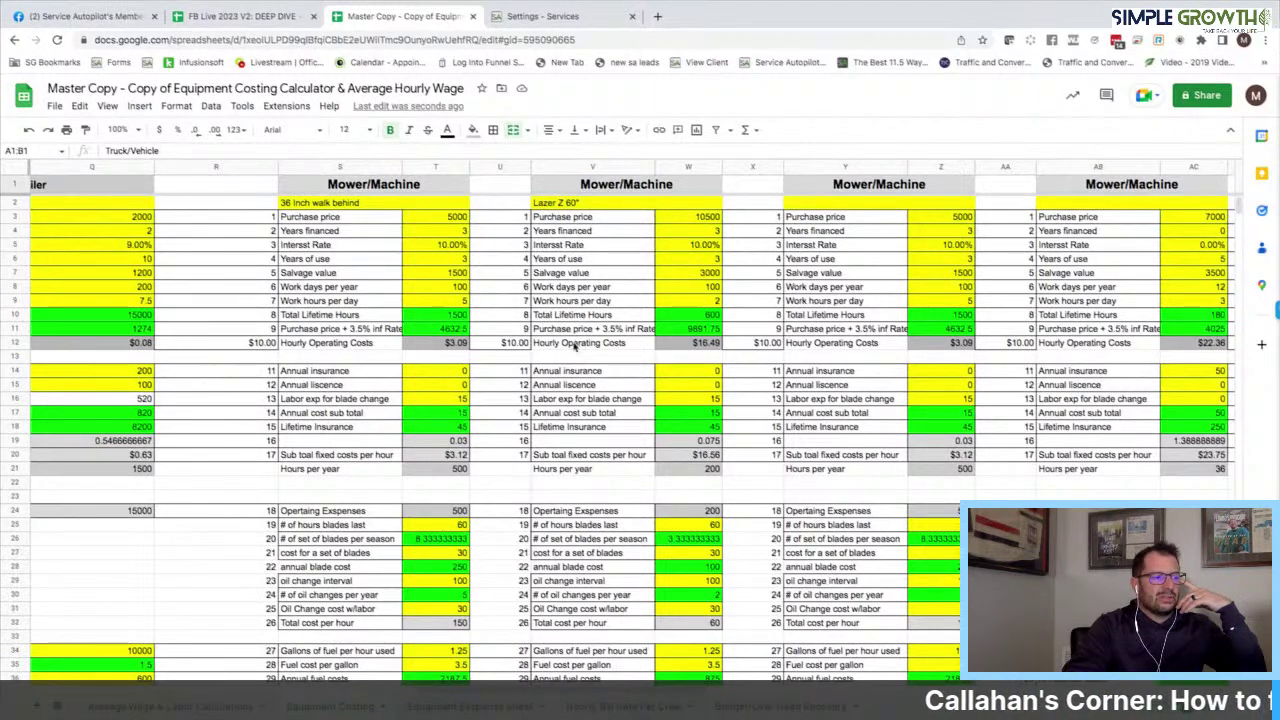
pyautogui.scroll(-3, 577, 392)
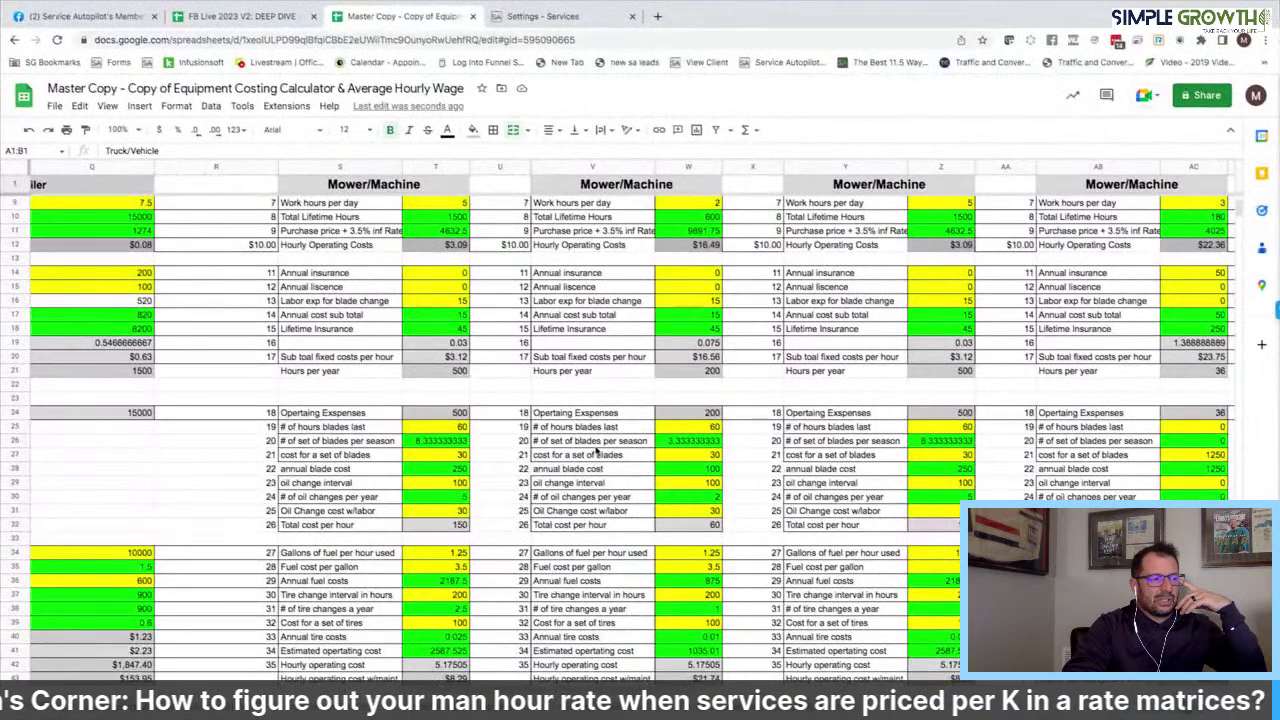
pyautogui.scroll(-2, 600, 530)
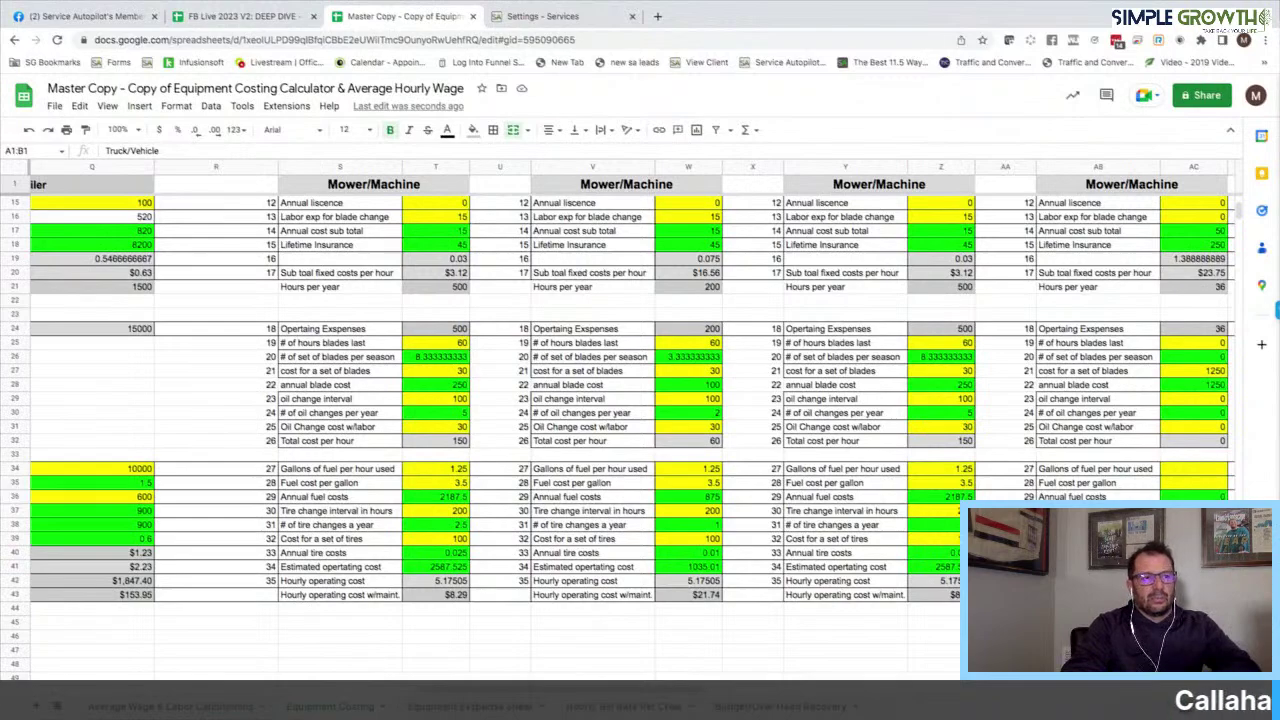
# Step: Review the Maint. Package columns, including purchase price, years of use and hourly operating cost
pyautogui.hscroll(6, 630, 400)
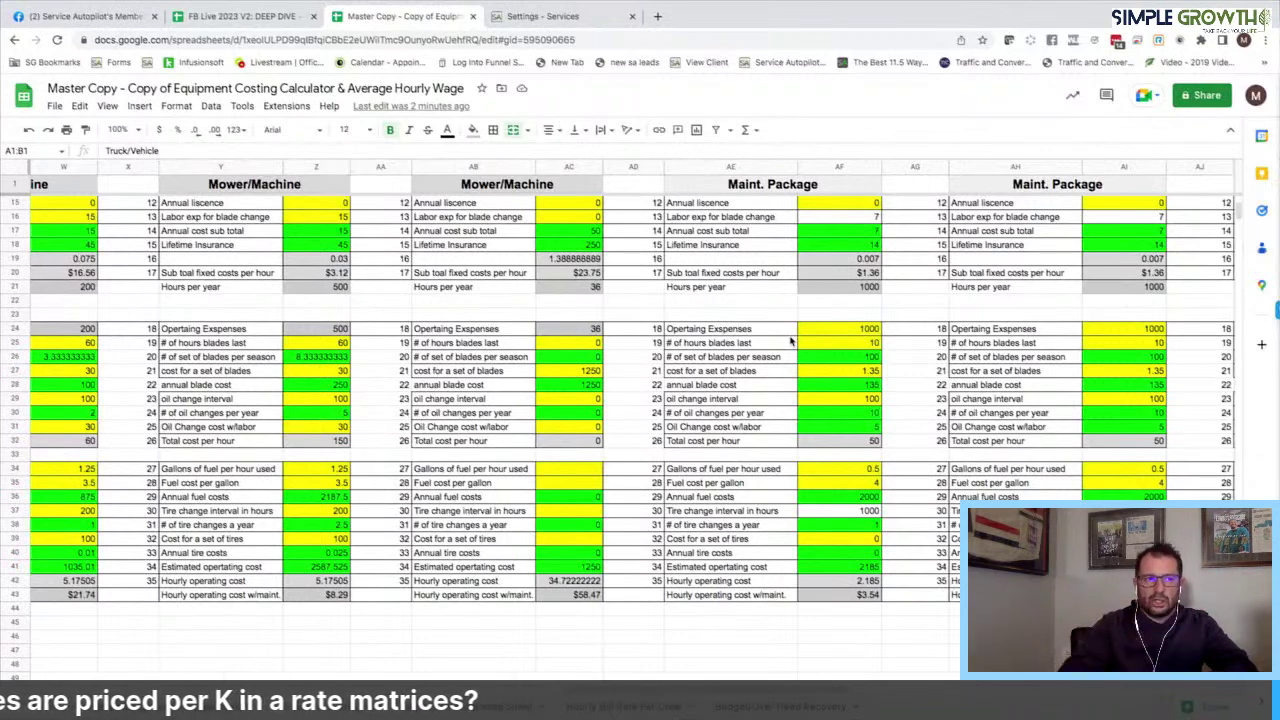
pyautogui.scroll(4, 850, 468)
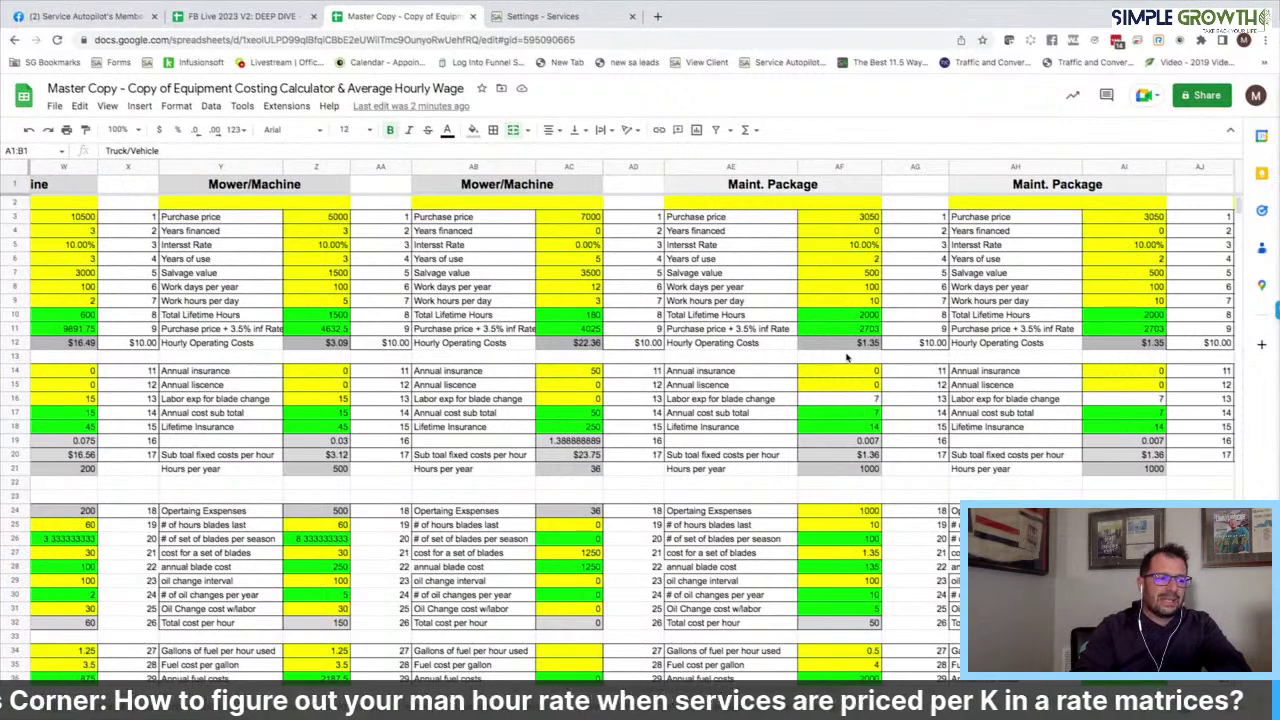
pyautogui.scroll(-1, 846, 357)
pyautogui.scroll(-10, 846, 357)
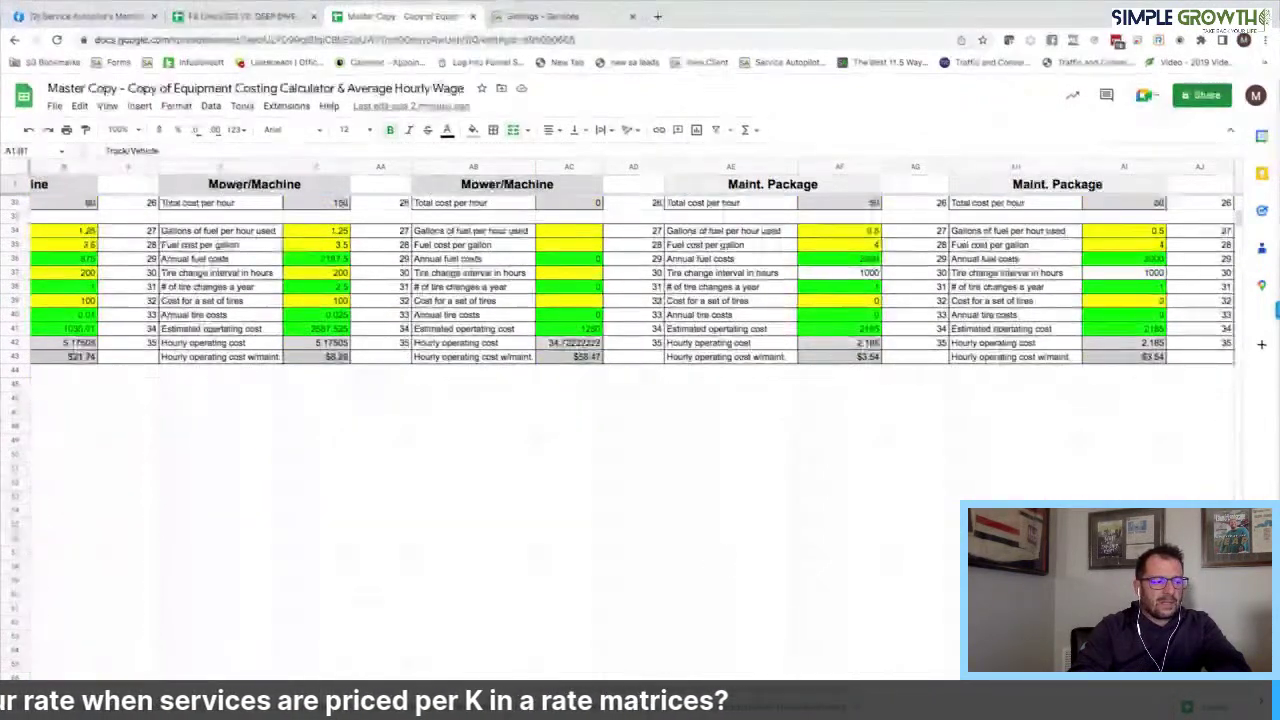
# Step: Open the Equipment Expense sheet and check its unit cost and quantity entries and the equipment total row
pyautogui.click(440, 706)
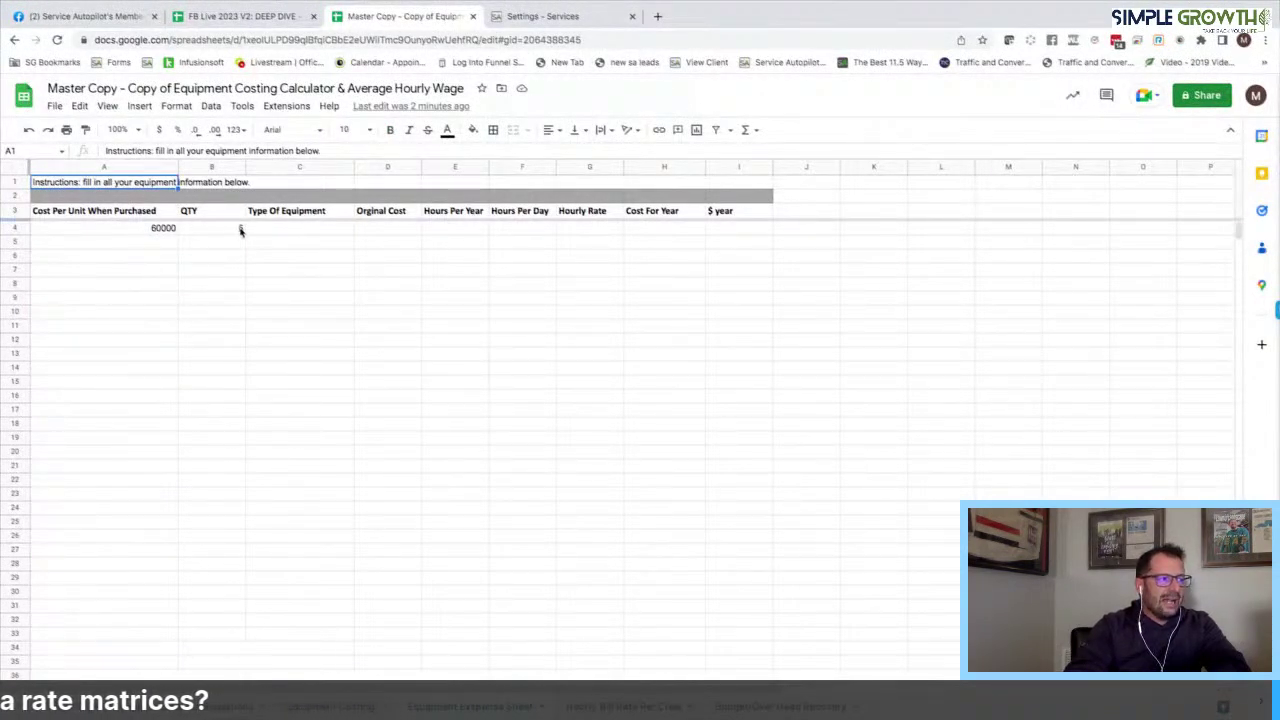
pyautogui.click(155, 229)
pyautogui.click(227, 230)
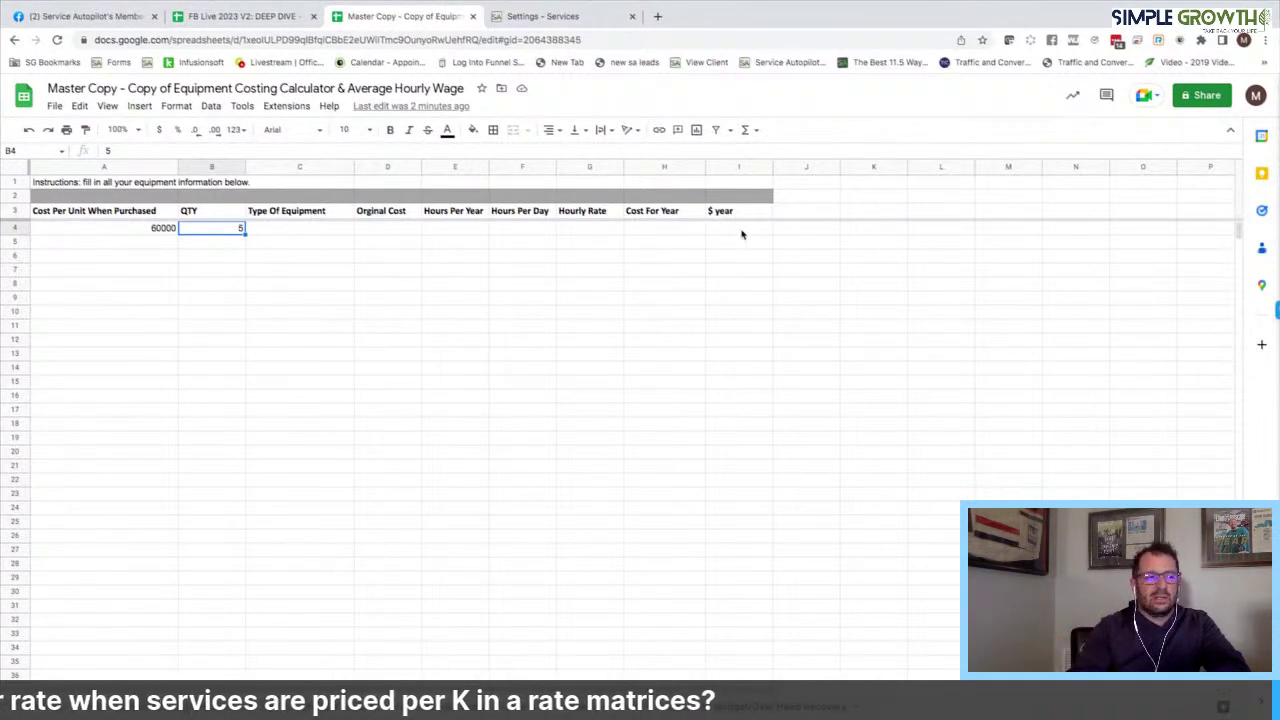
pyautogui.scroll(-5, 742, 234)
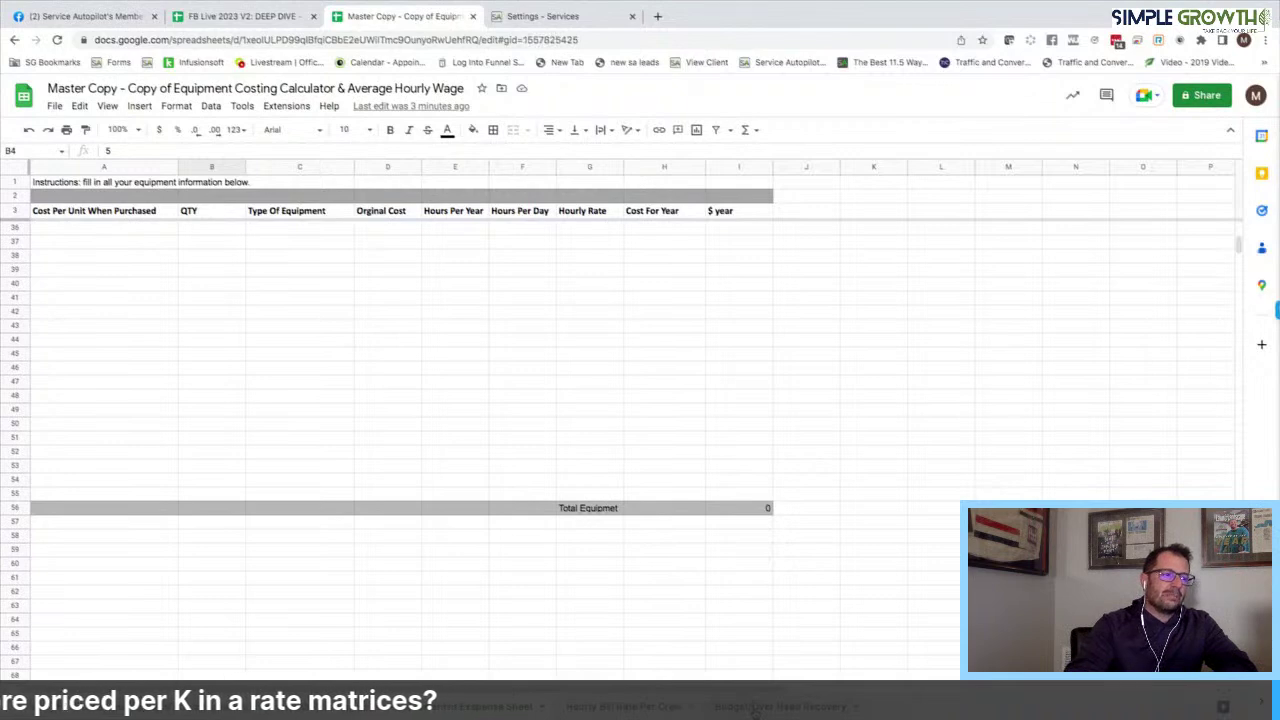
# Step: Open the Budget/Over Head Recovery sheet and review its overhead categories through to the Yearly Profit & Loss Statement
pyautogui.hotkey('ctrl', 'shift', 'pageup')
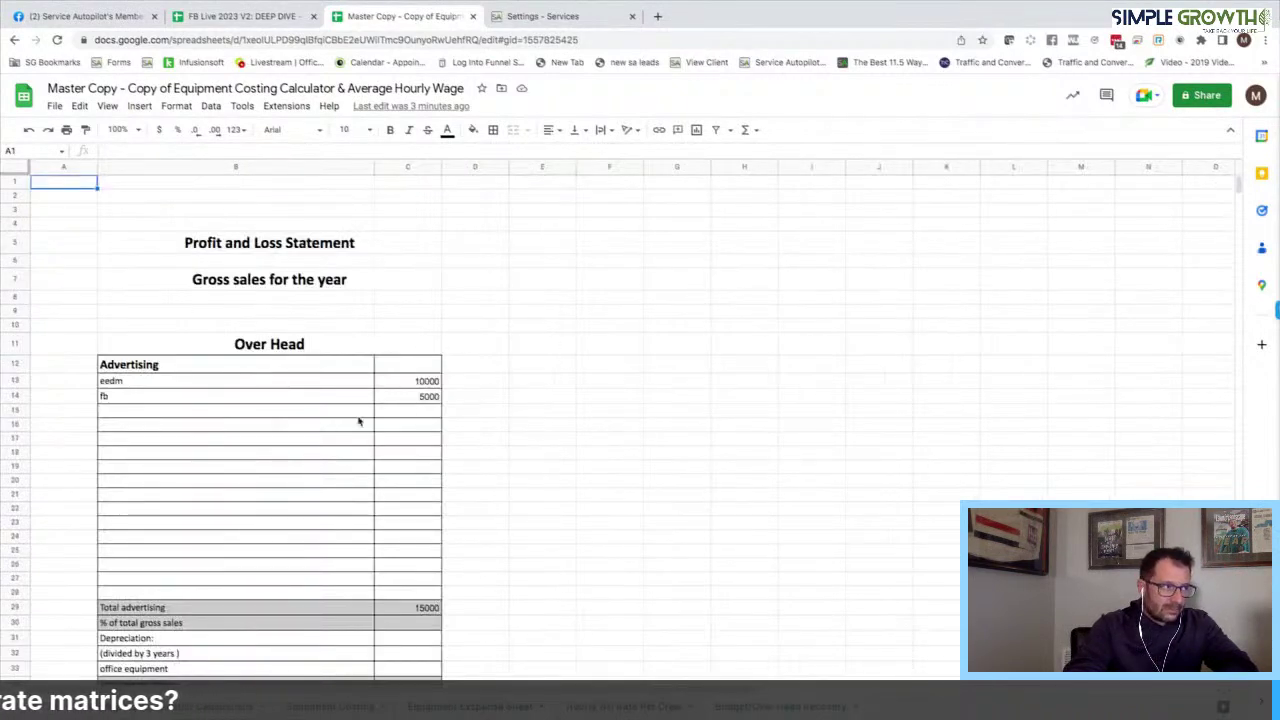
pyautogui.scroll(-8, 471, 424)
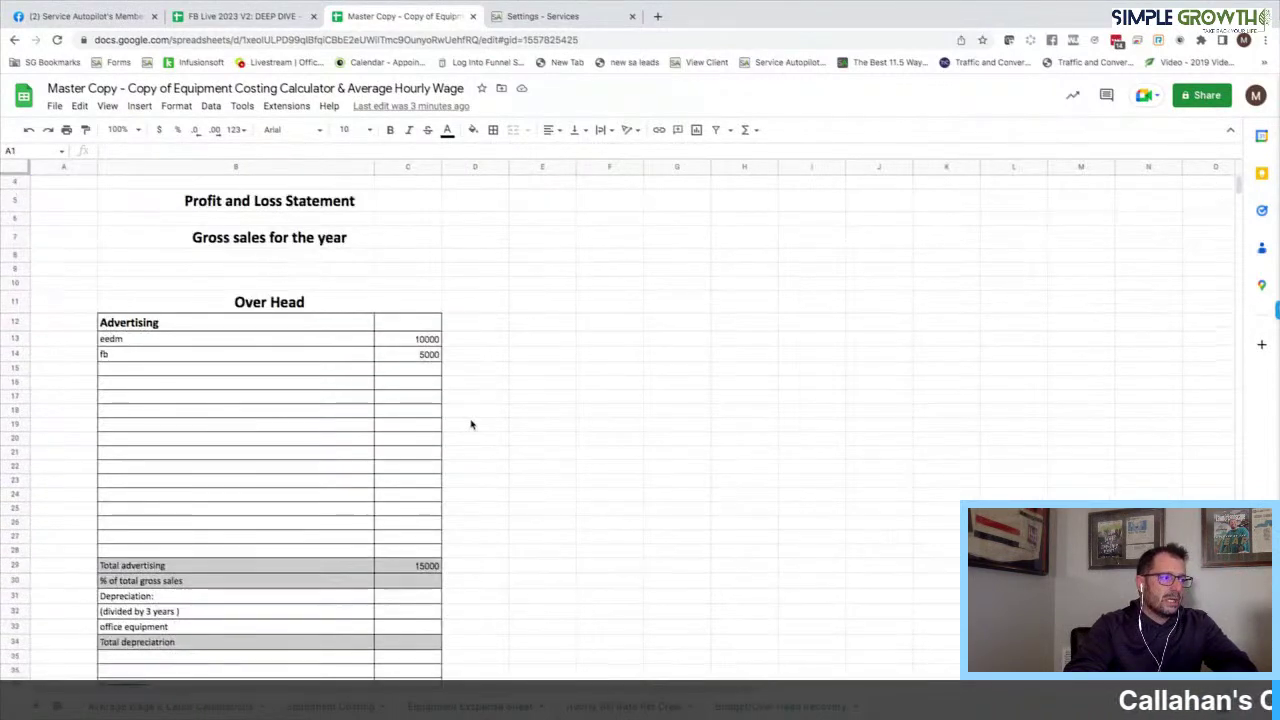
pyautogui.scroll(-20, 471, 424)
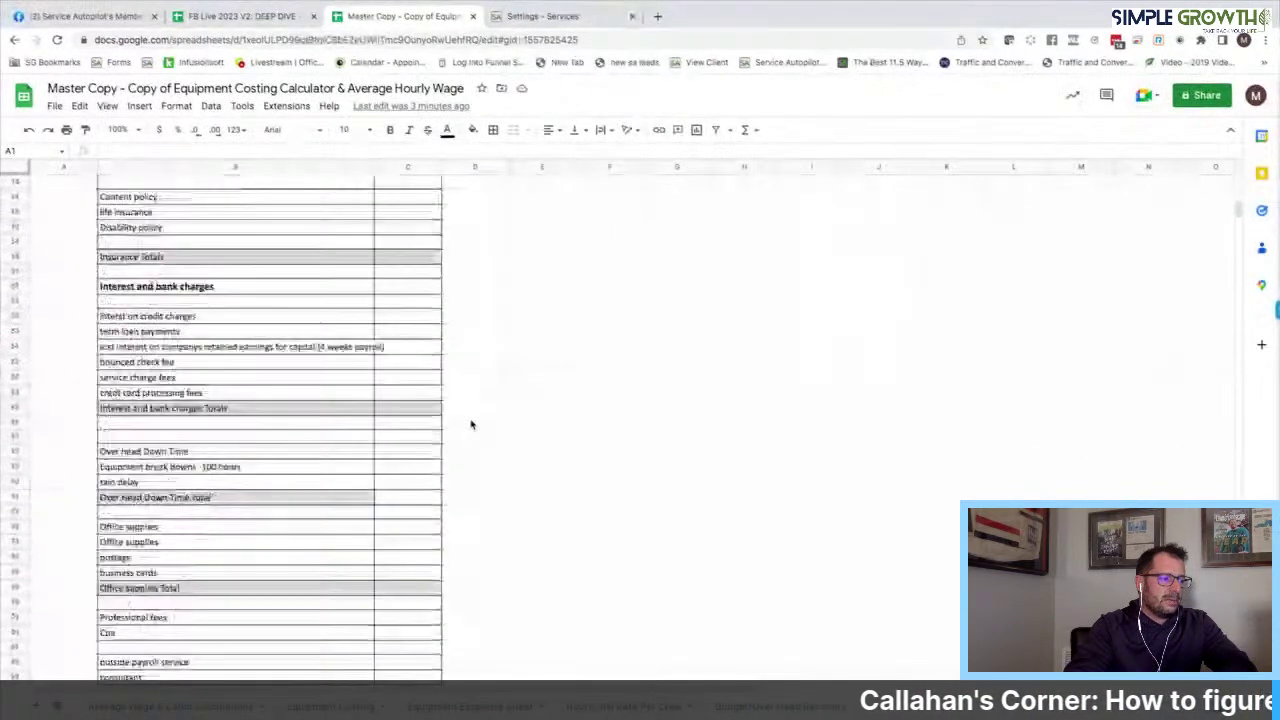
pyautogui.scroll(-15, 471, 424)
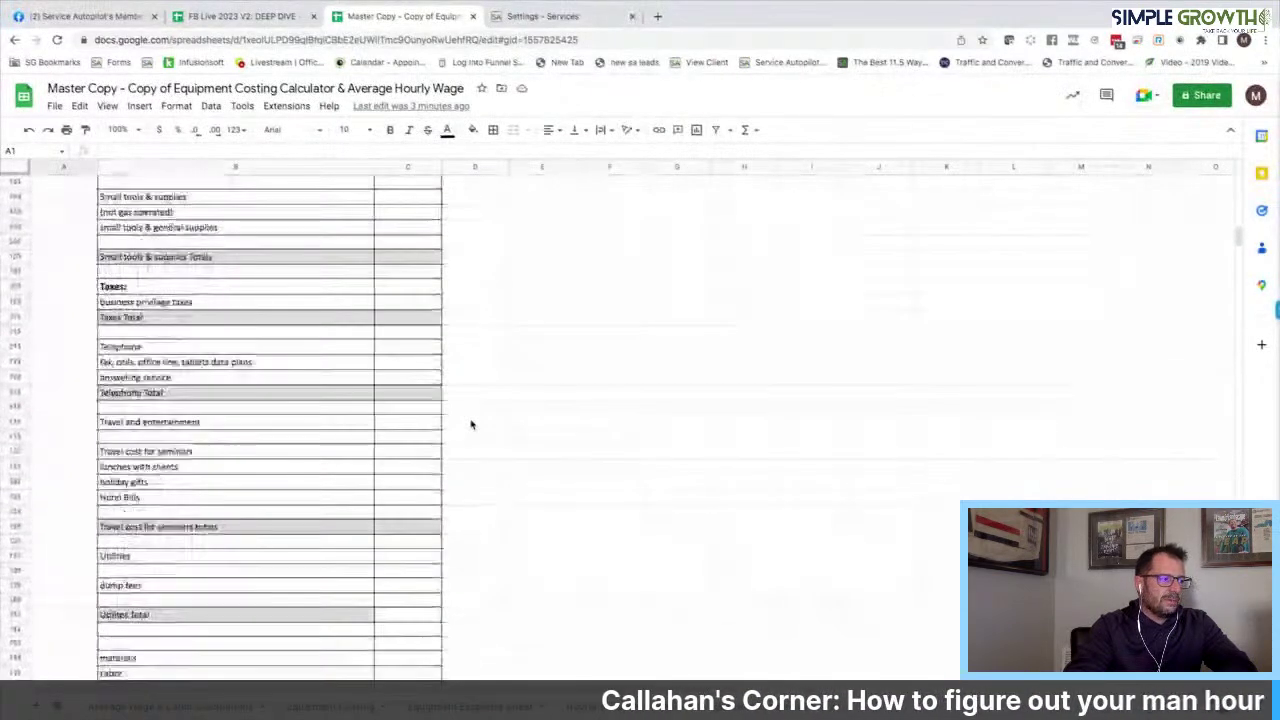
pyautogui.scroll(-3, 471, 424)
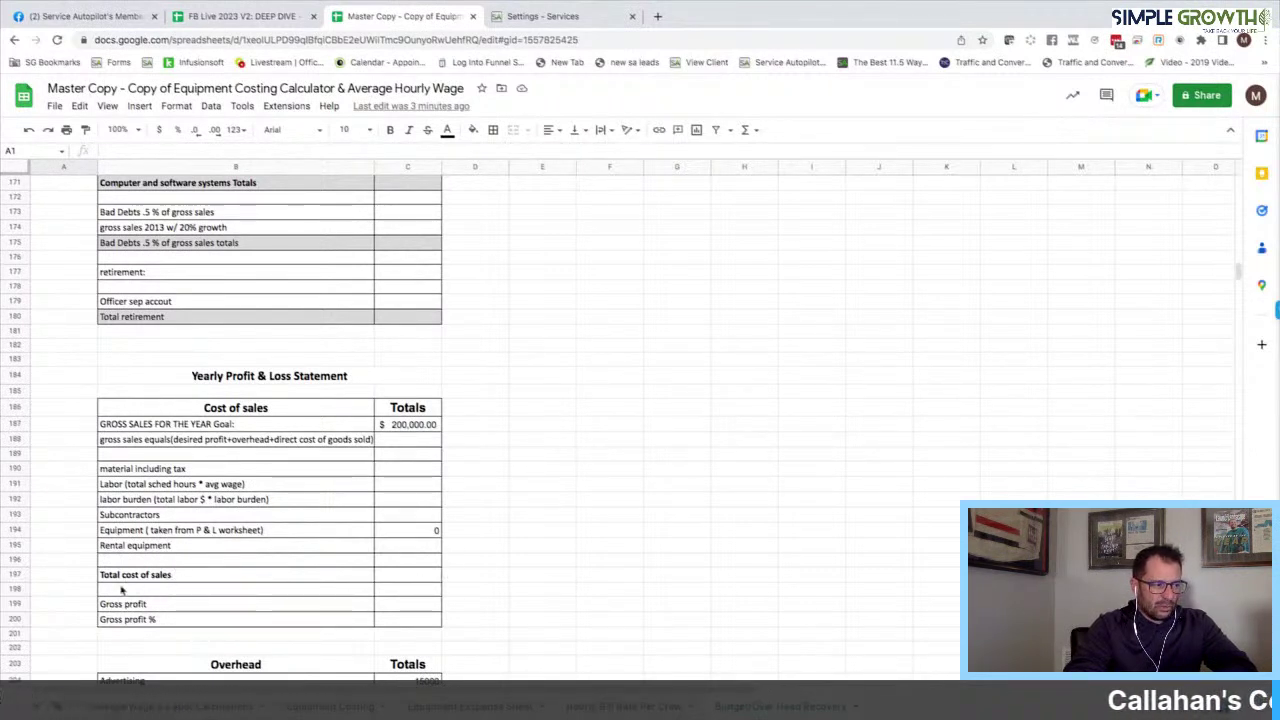
pyautogui.scroll(-5, 174, 572)
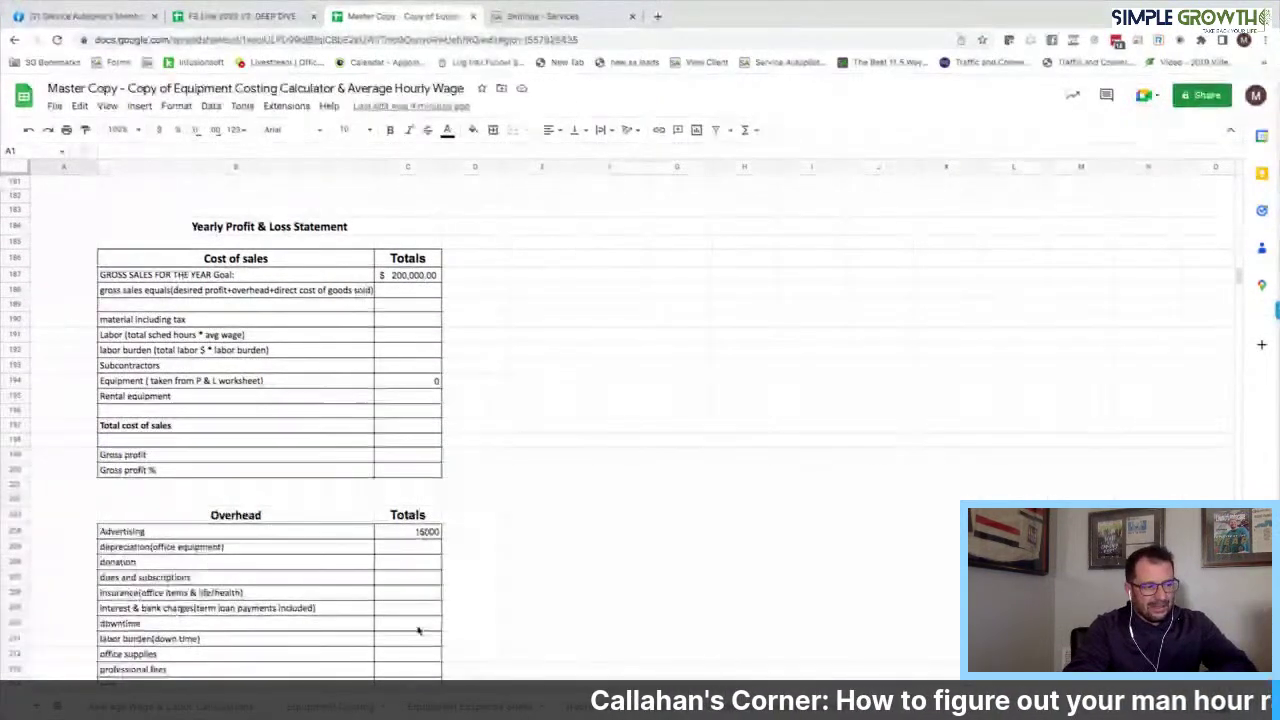
# Step: Review the remaining overhead categories and the Overhead Recovery Mark Up table down to the OH recovery labor row
pyautogui.scroll(-5, 420, 628)
pyautogui.scroll(-5, 418, 626)
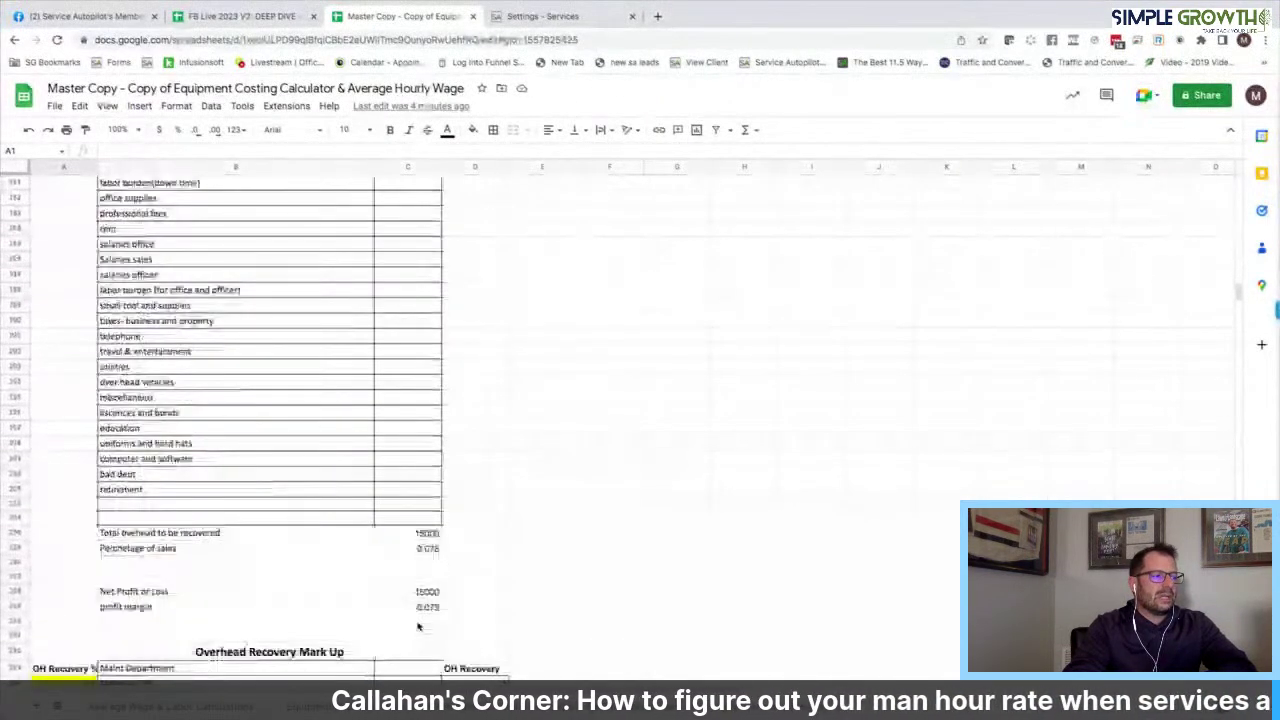
pyautogui.scroll(-3, 420, 394)
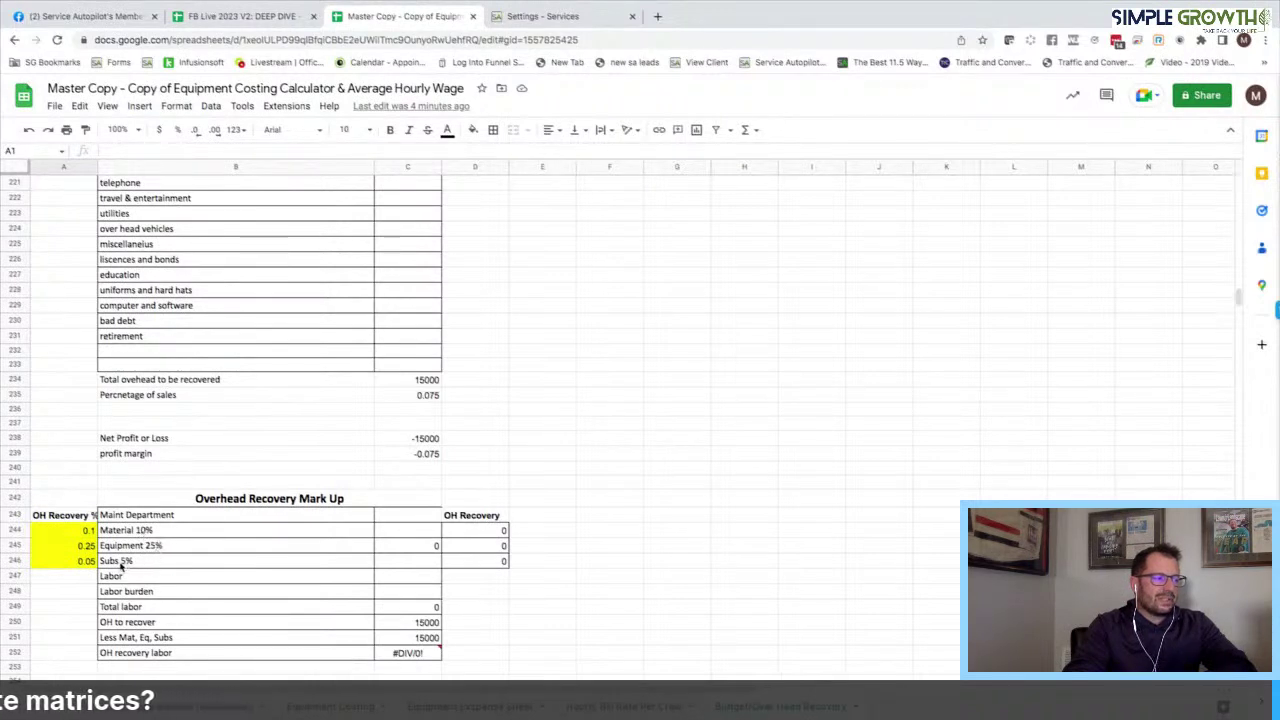
pyautogui.click(110, 656)
pyautogui.moveTo(412, 654)
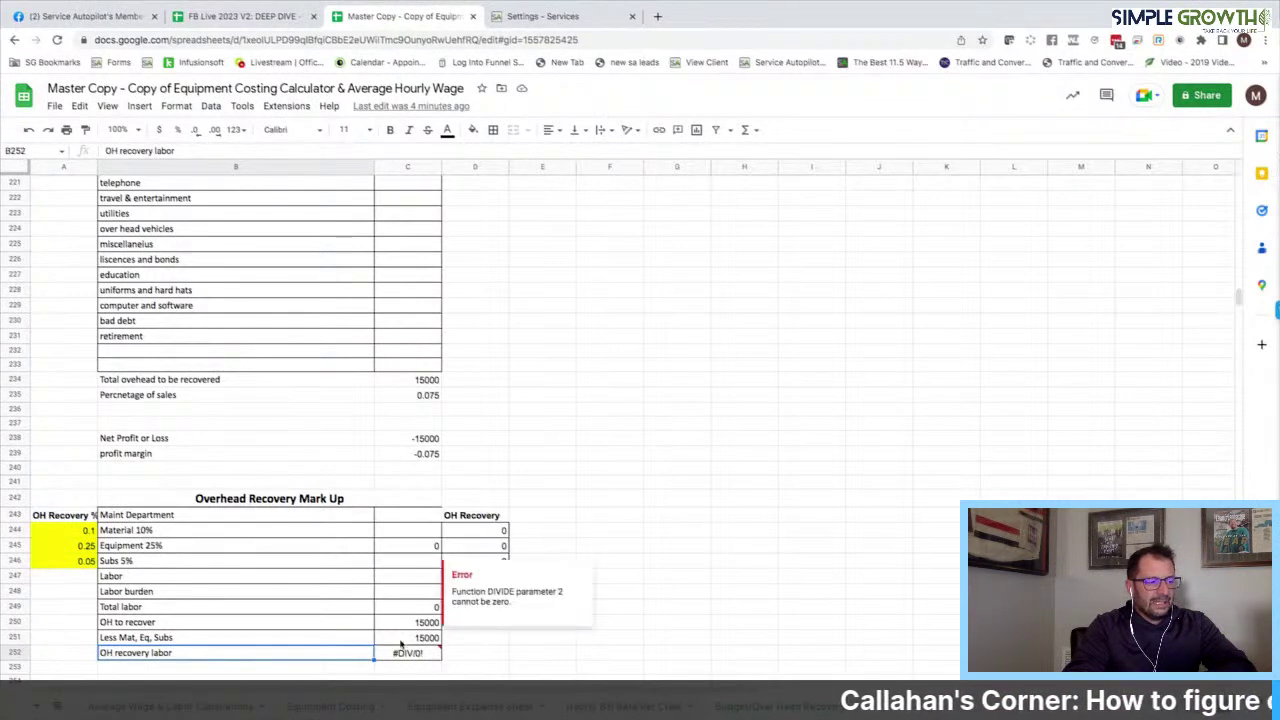
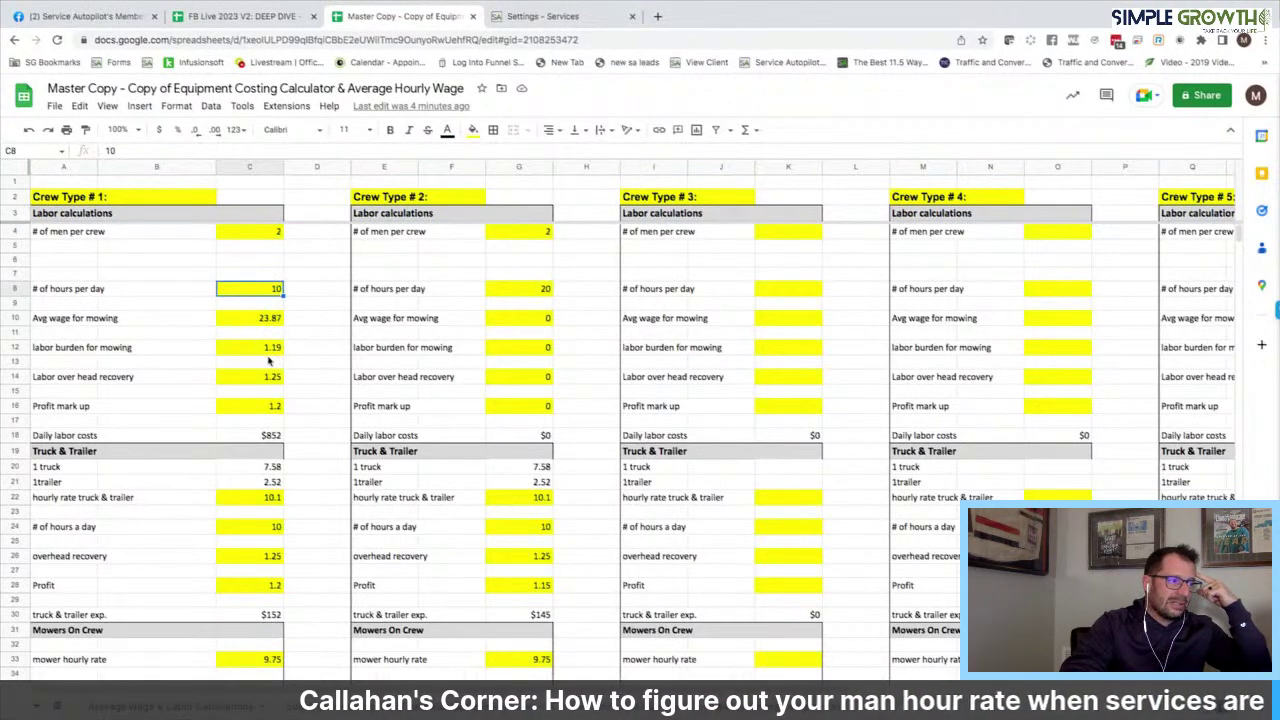
# Step: Compare Crew Type # 1's labor overhead recovery factor with the Overhead Recovery Mark Up table on the budget sheet
pyautogui.click(244, 378)
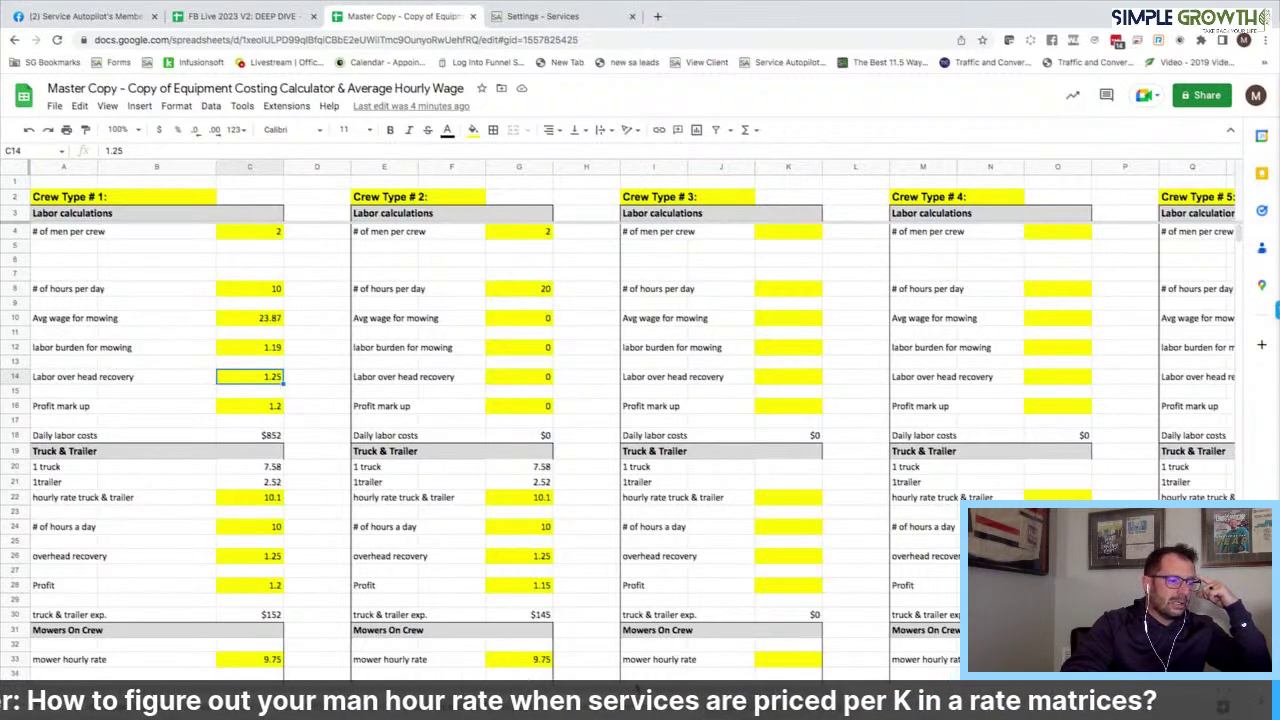
pyautogui.click(449, 695)
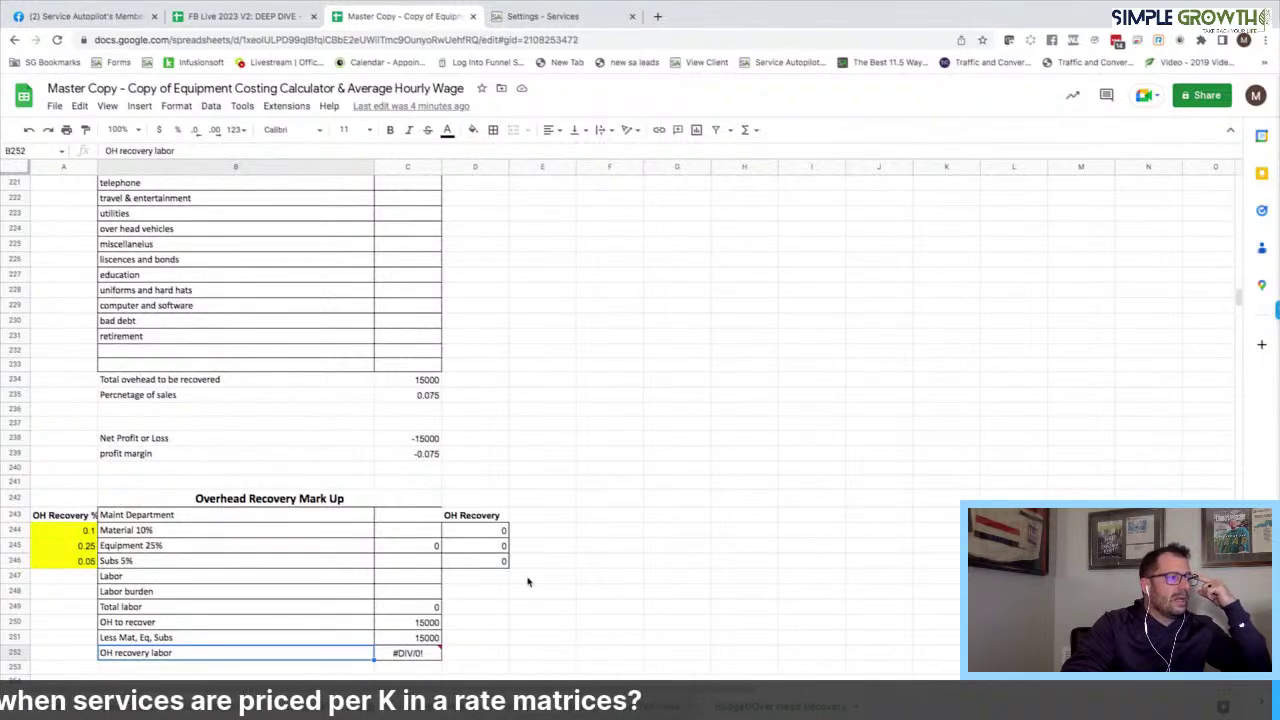
pyautogui.hotkey('ctrl', 'shift', 'pageup')
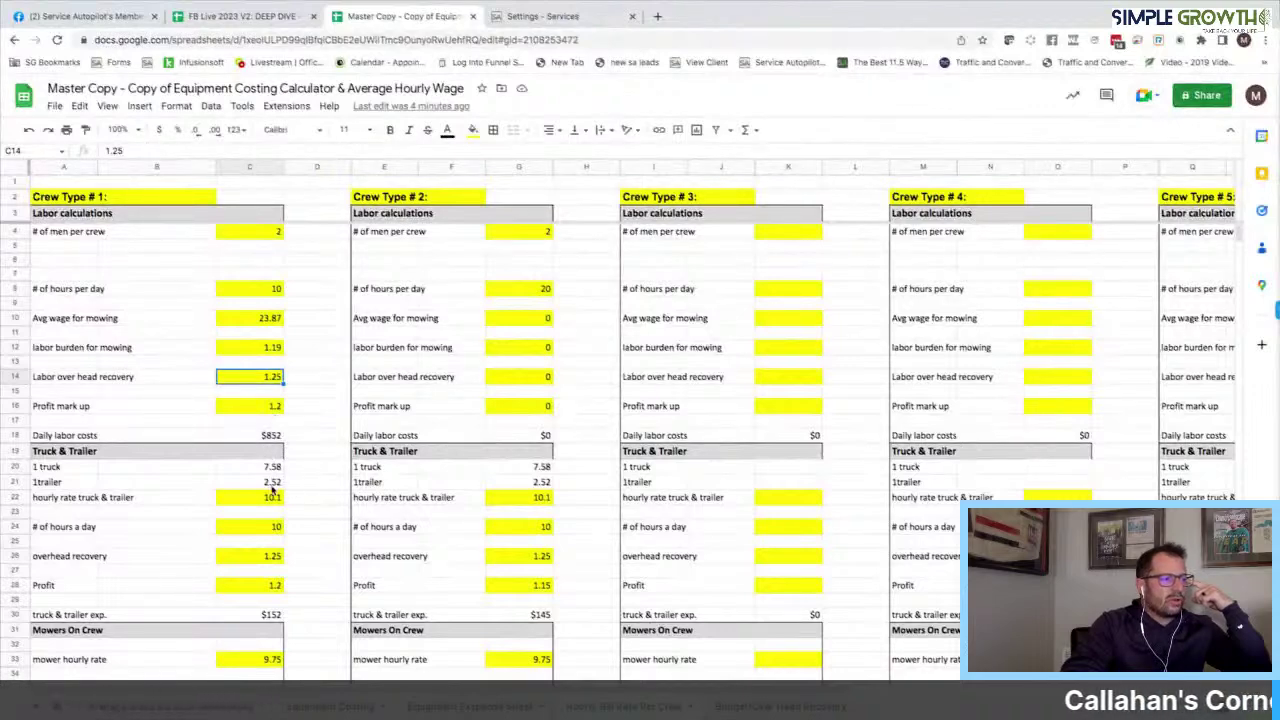
# Step: Review Crew Type # 1's truck, mower and maintenance expenses down to its Daily Sales Goal, Daily break even and Hourly Bill Rate
pyautogui.scroll(-1, 272, 489)
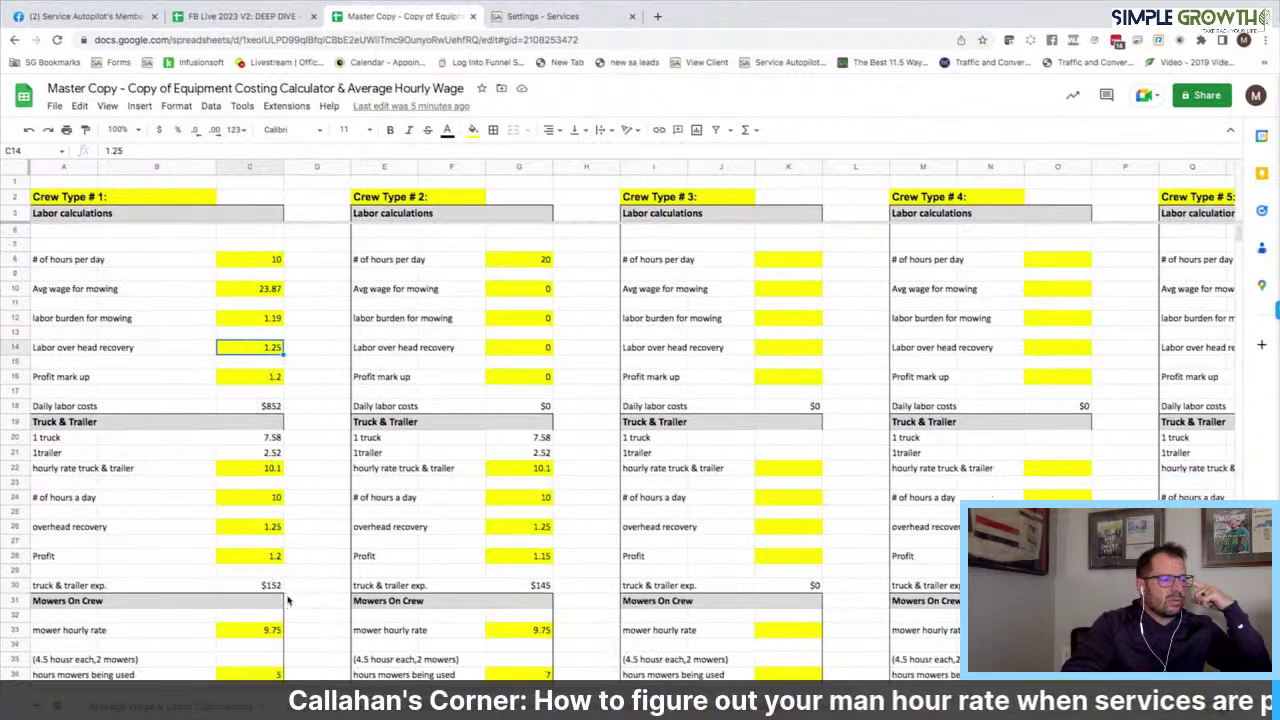
pyautogui.scroll(-2, 290, 592)
pyautogui.scroll(-1, 290, 594)
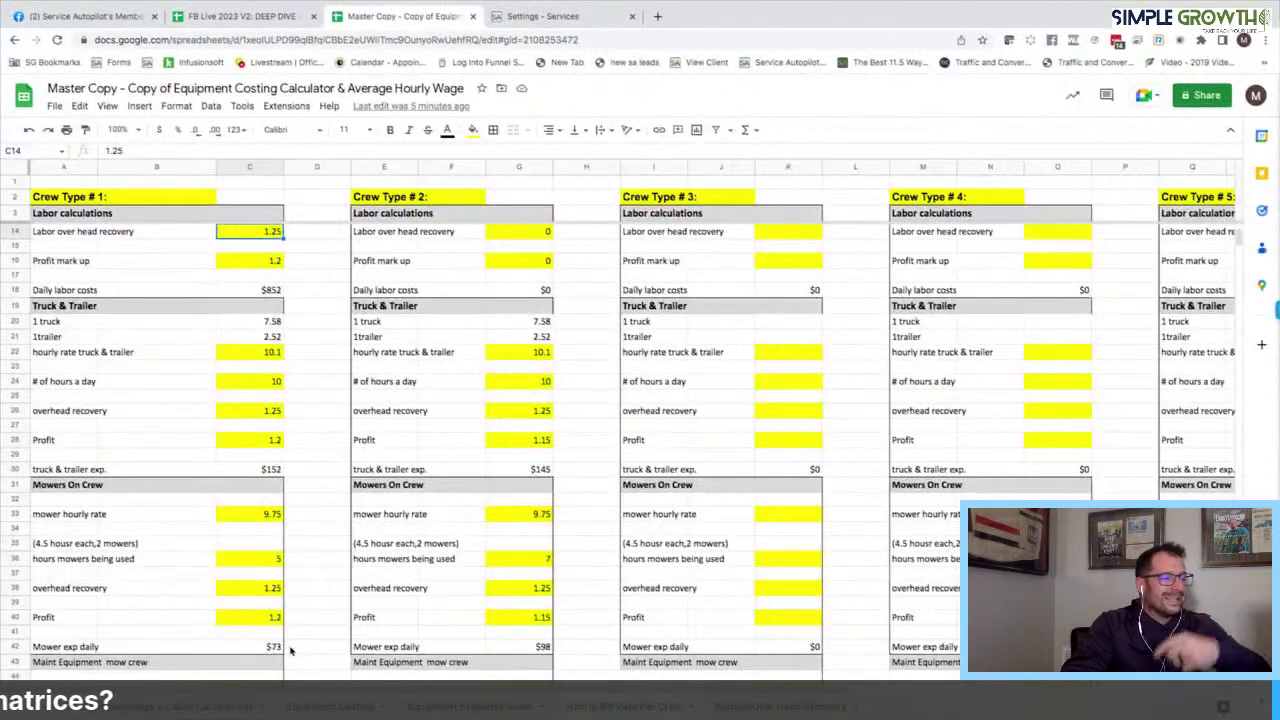
pyautogui.scroll(-5, 300, 647)
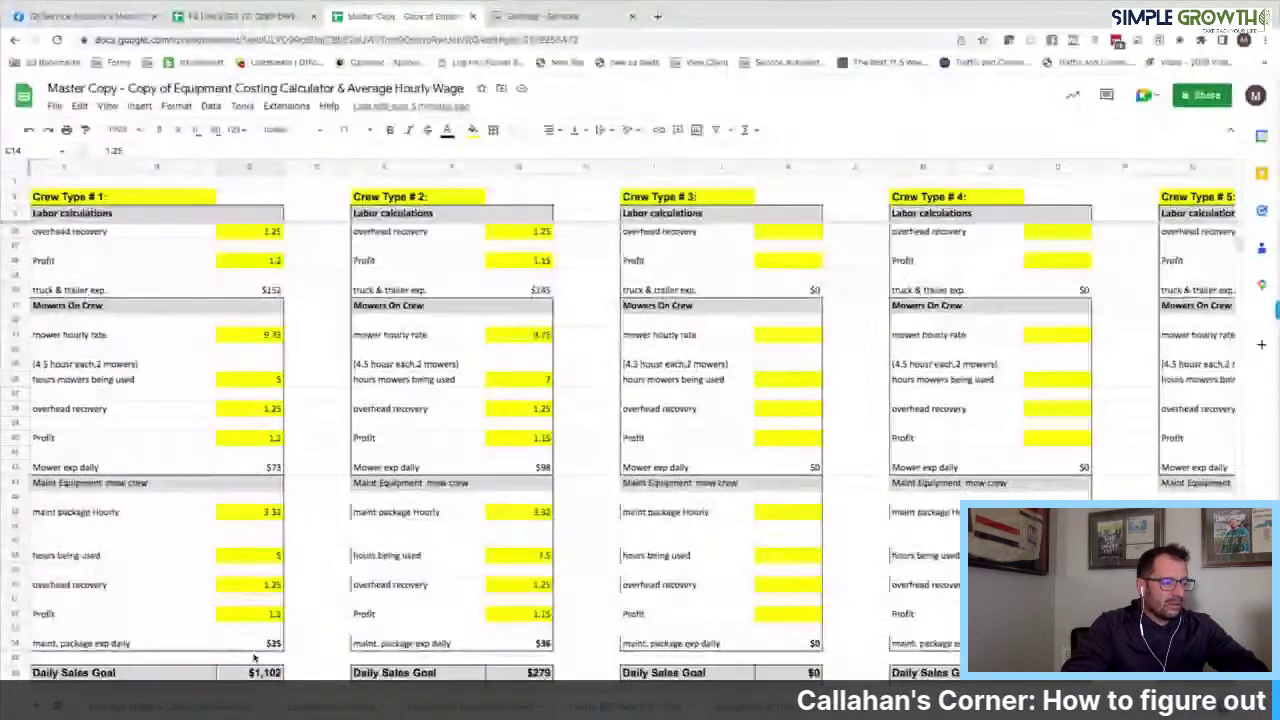
pyautogui.scroll(-3, 230, 600)
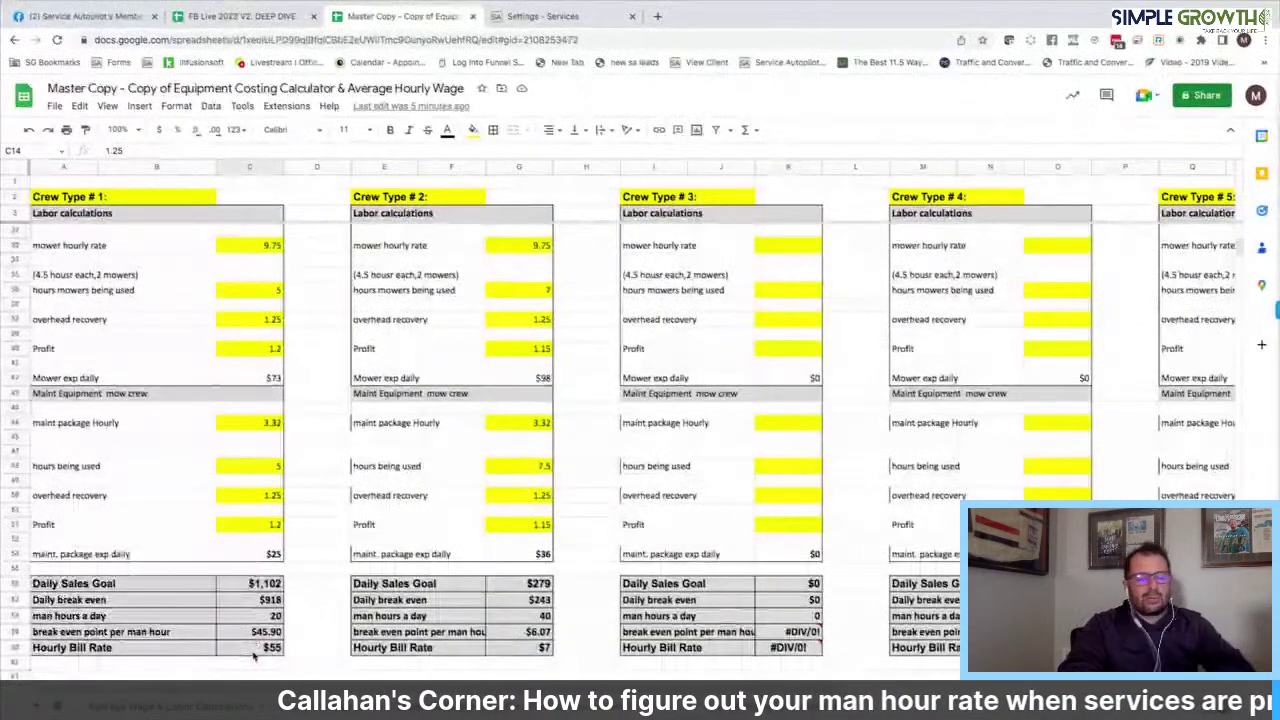
pyautogui.click(282, 586)
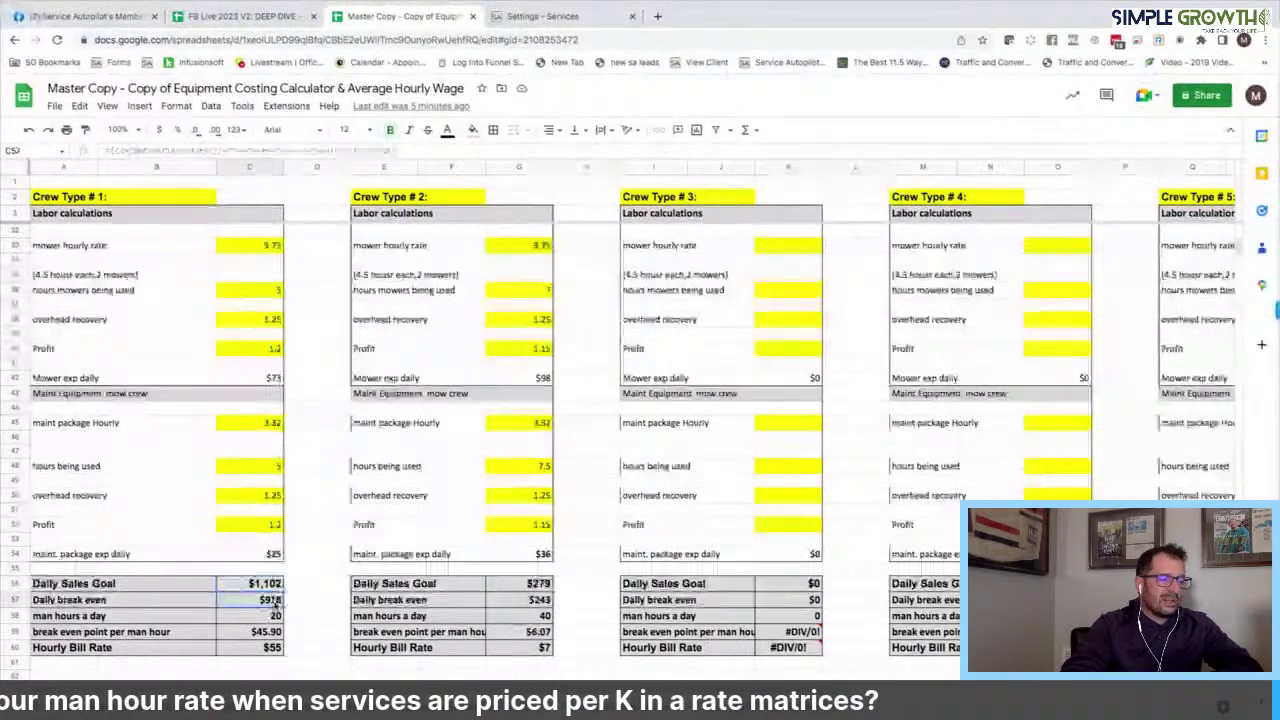
pyautogui.click(285, 600)
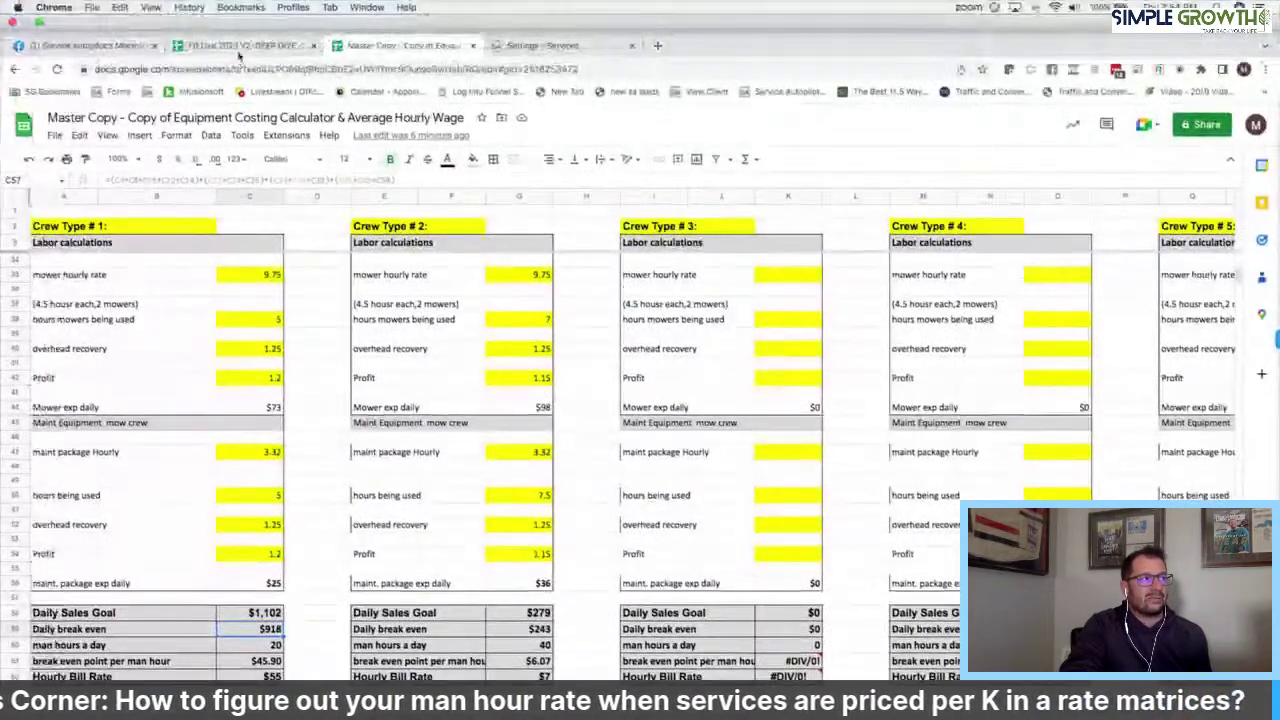
# Step: Switch to the price matrix spreadsheet and check the expense per man hour and the product cost calculations
pyautogui.click(238, 47)
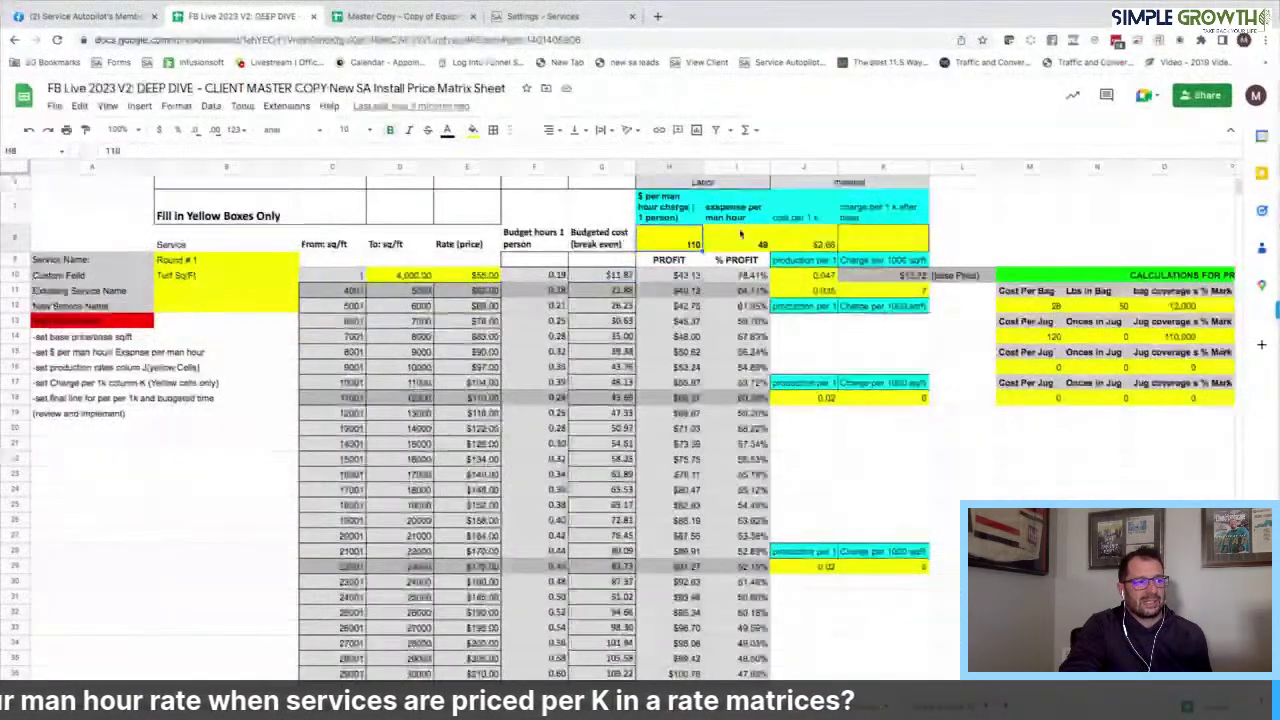
pyautogui.click(735, 244)
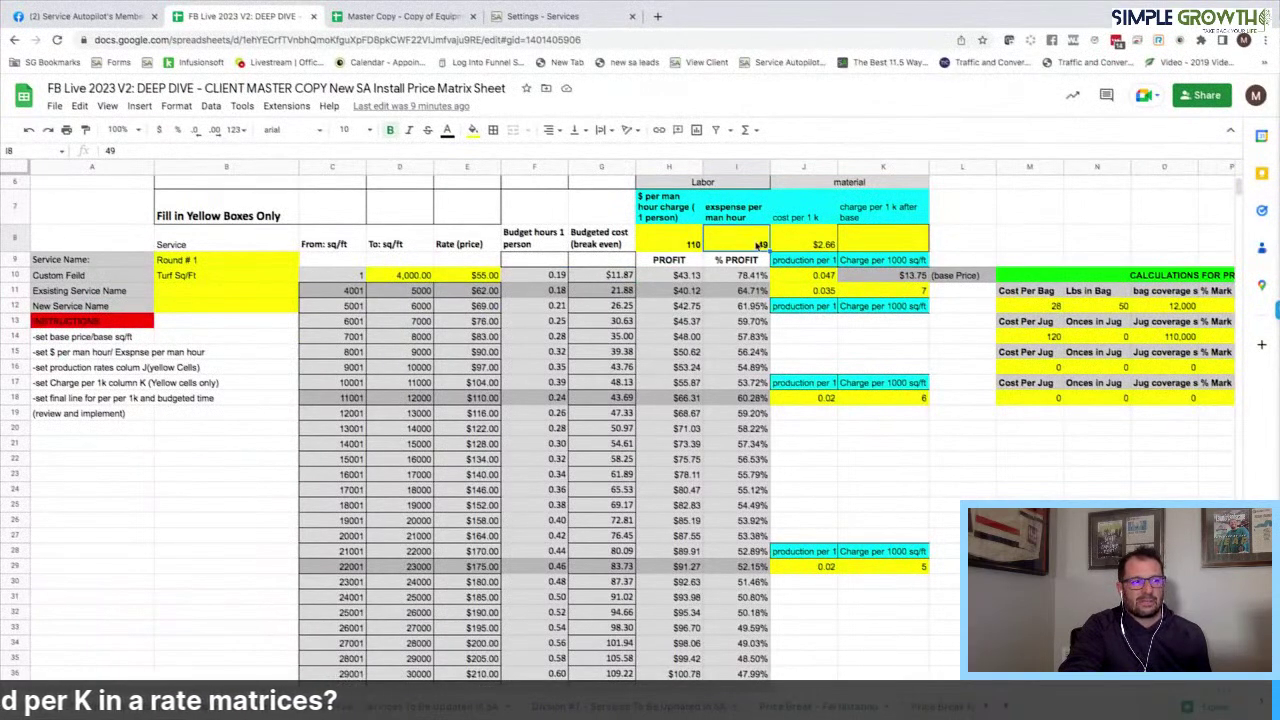
pyautogui.hscroll(4, 988, 433)
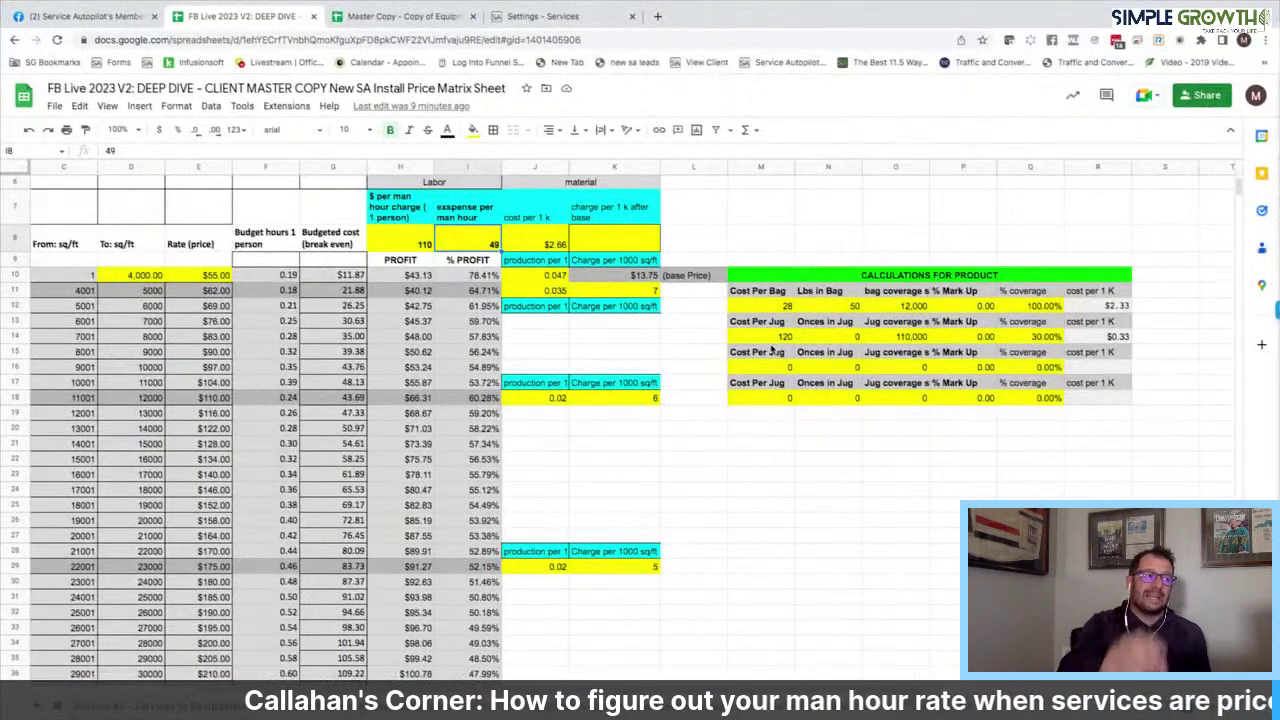
pyautogui.hscroll(-3, 772, 350)
pyautogui.hscroll(-2, 772, 350)
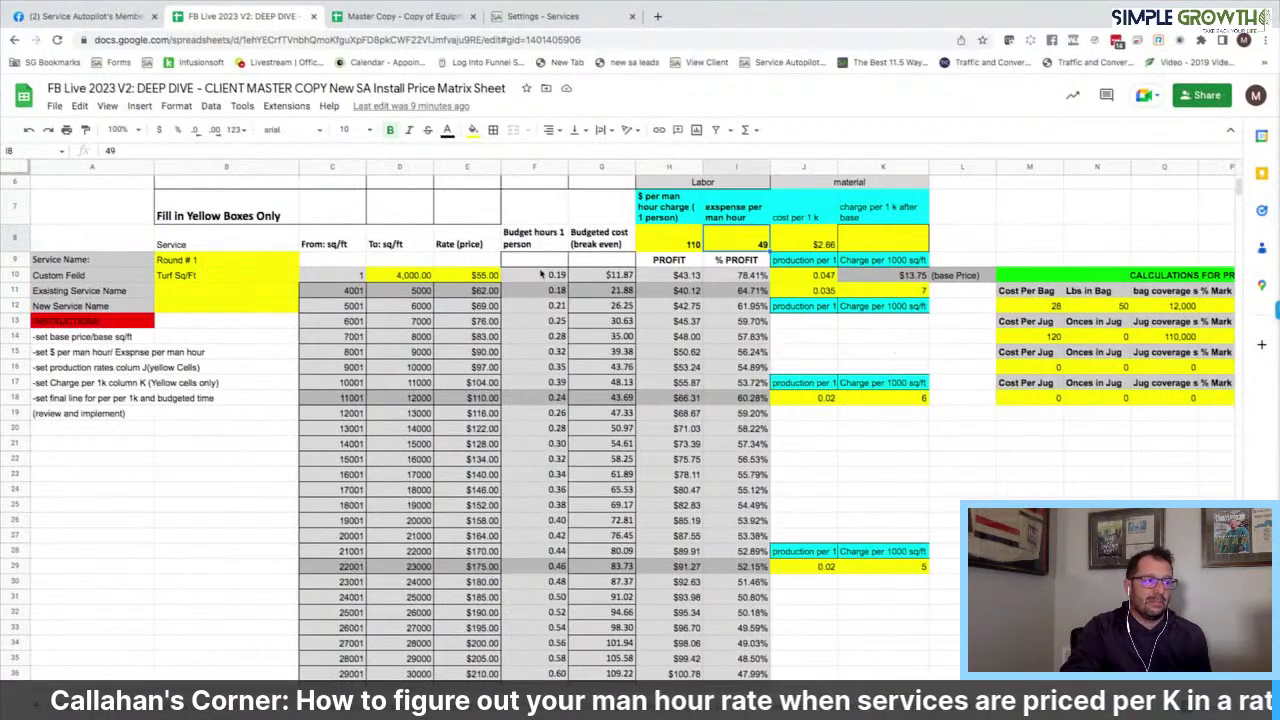
# Step: Set the Round # 1 base rate to $60 and its upper square footage limit to 5000
pyautogui.click(463, 277)
pyautogui.write('60')
pyautogui.press('Return')
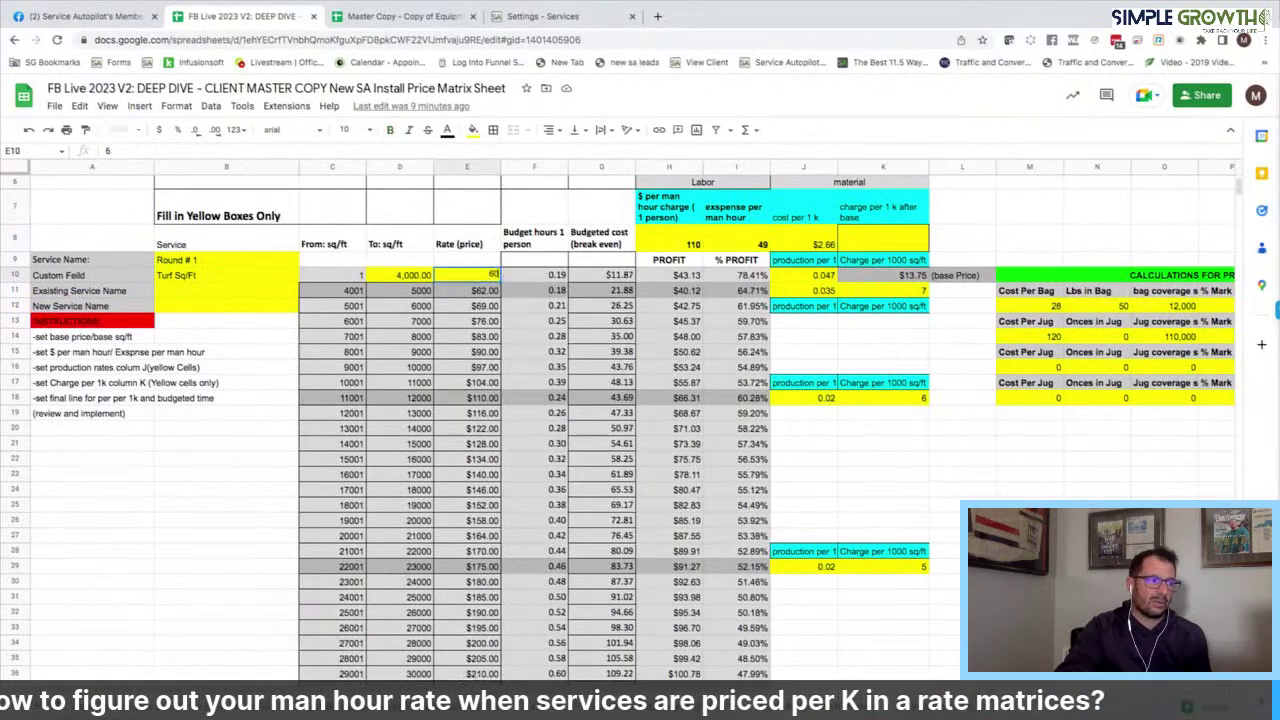
pyautogui.click(415, 275)
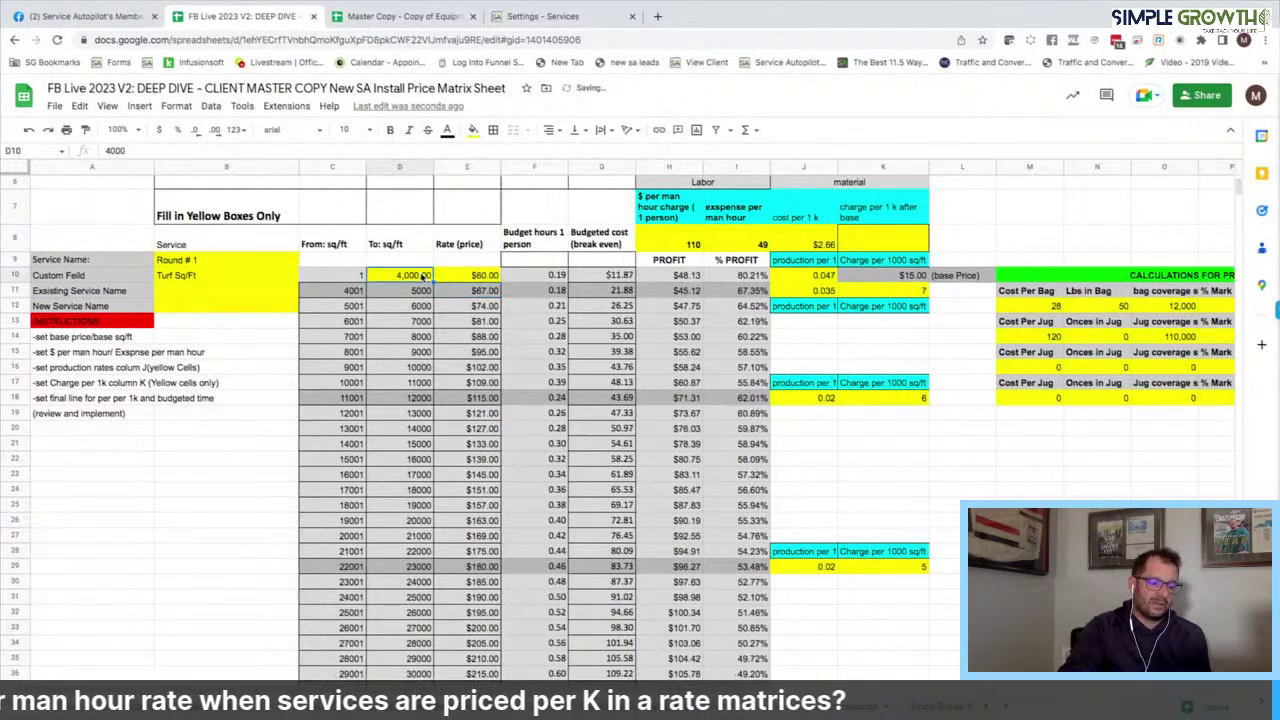
pyautogui.write('5000')
pyautogui.press('Return')
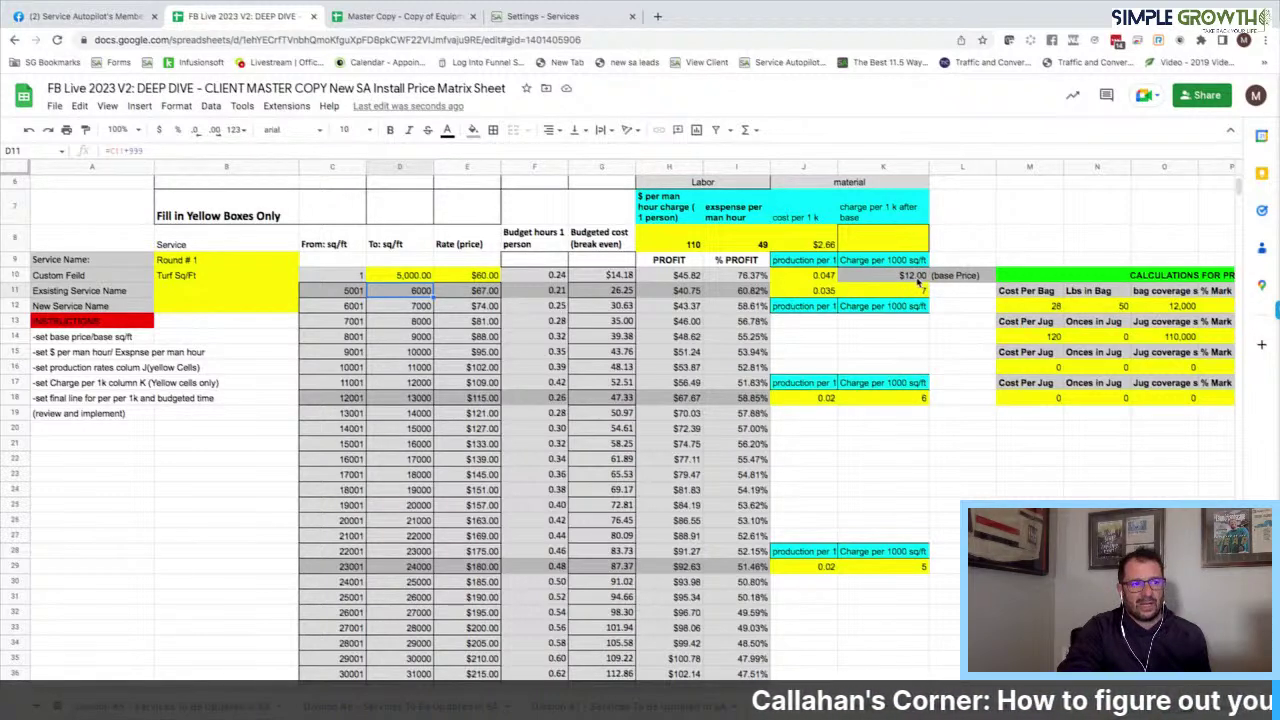
# Step: Check the first charge per 1000 sq/ft value against Service Autopilot's Early Summer Treatment rate matrix and the hourly bill rate sheet
pyautogui.click(921, 291)
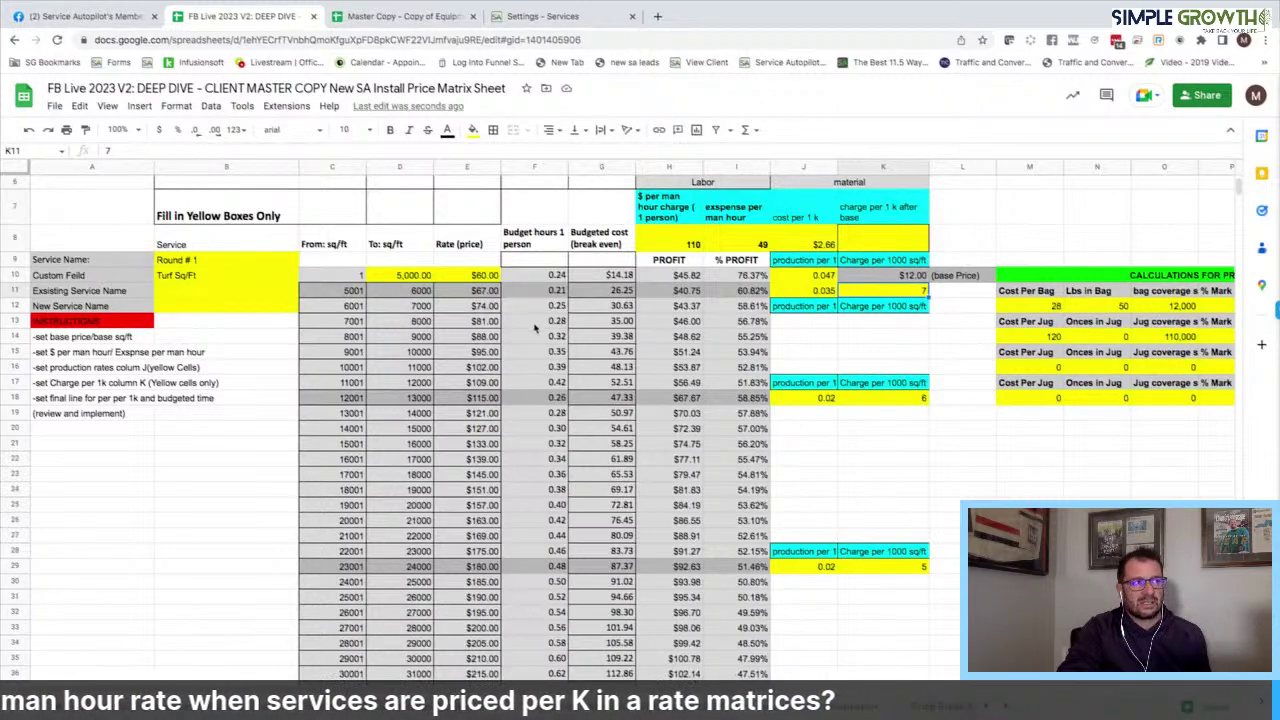
pyautogui.click(530, 16)
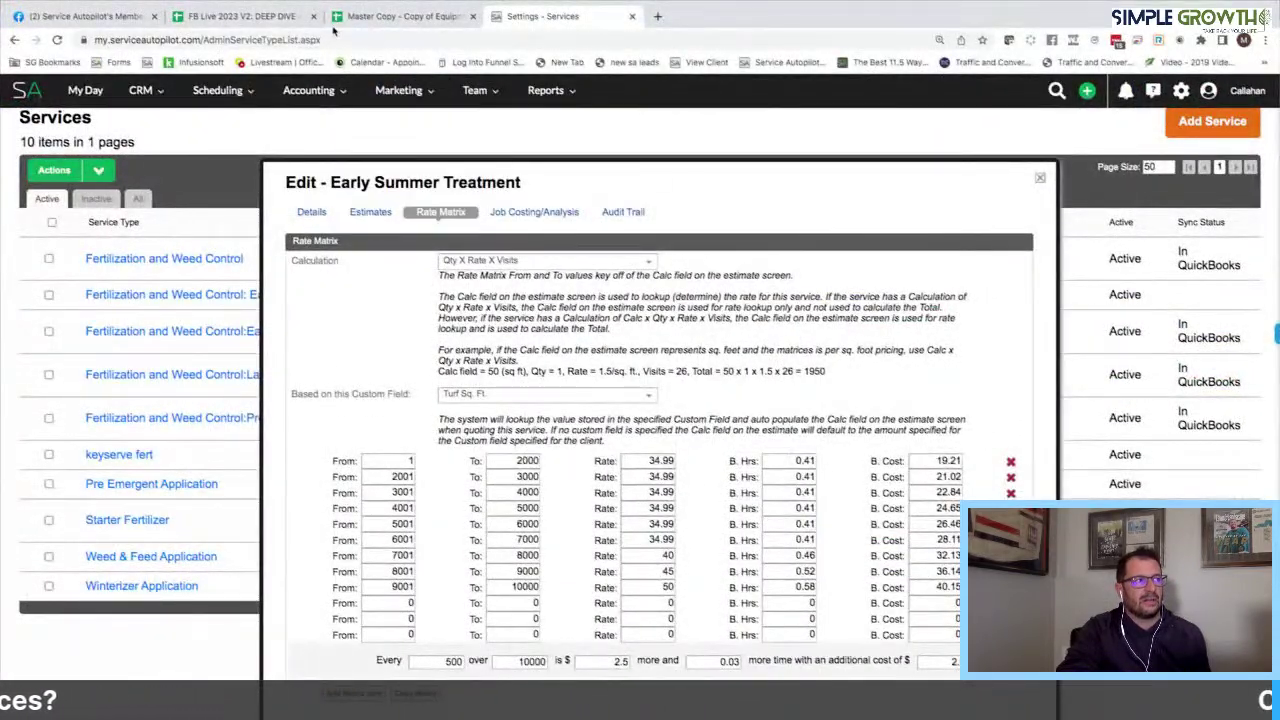
pyautogui.click(378, 16)
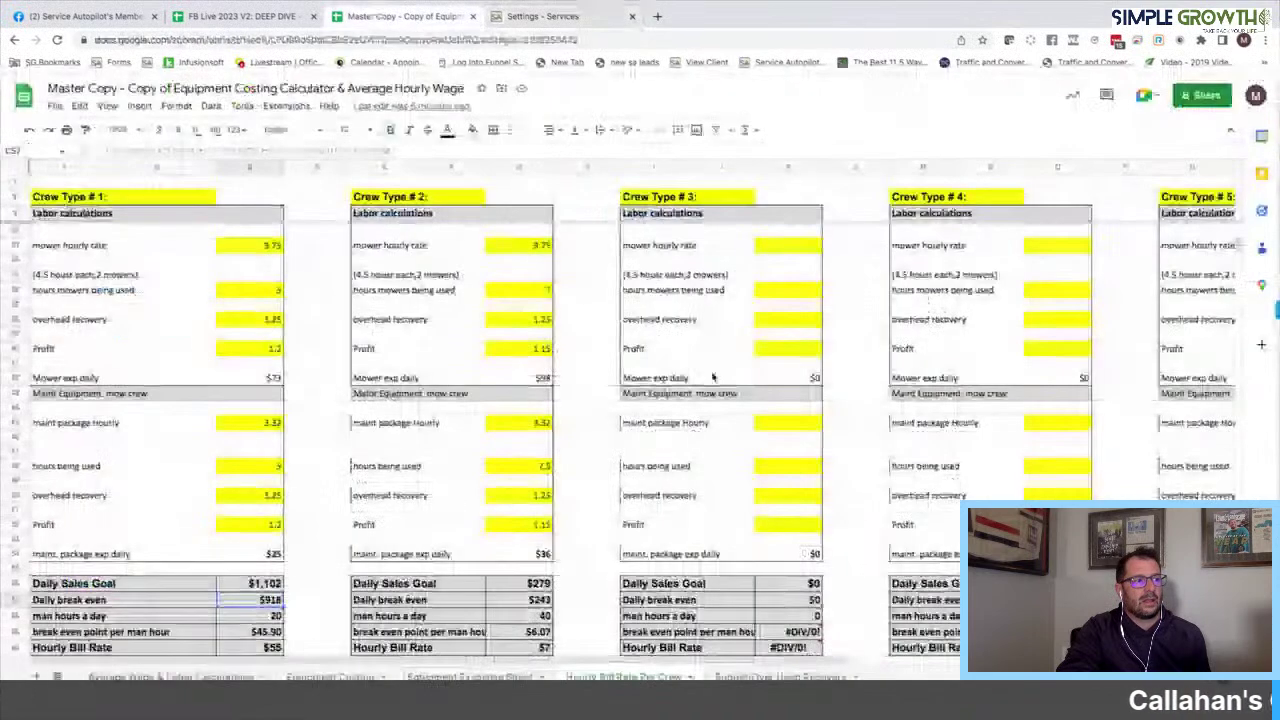
pyautogui.click(250, 16)
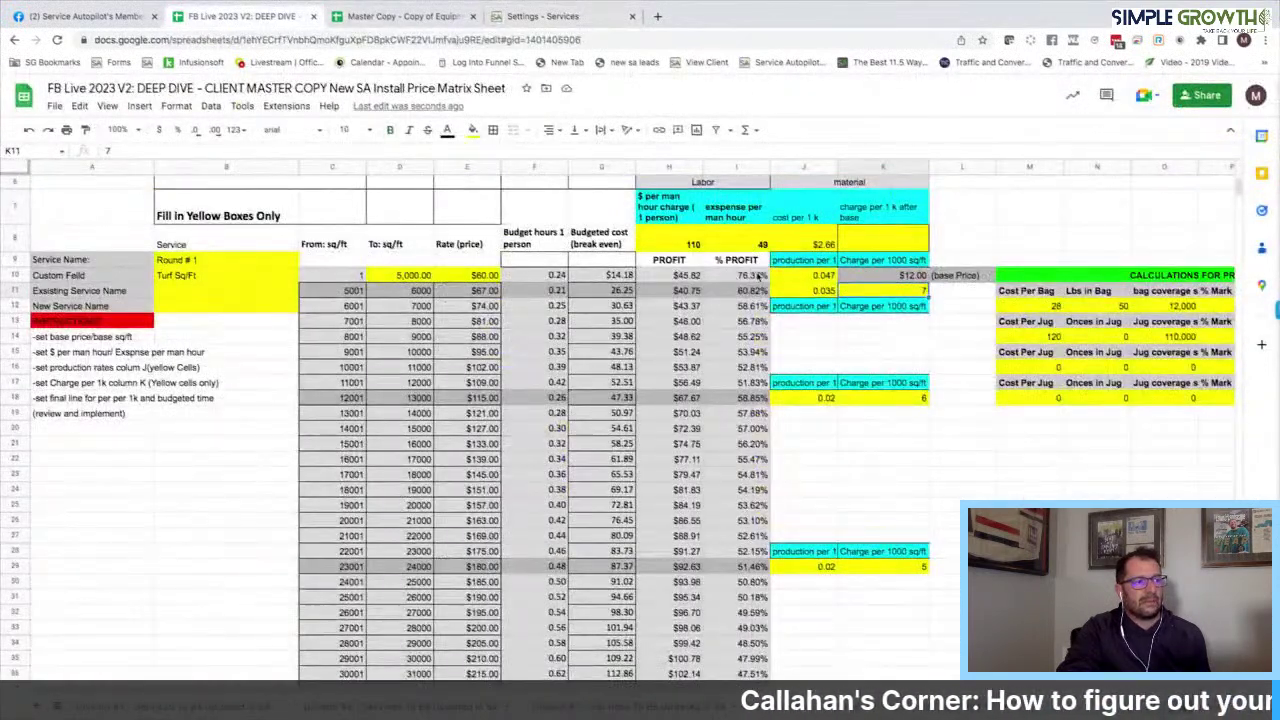
# Step: Select the base price row from From: sq/ft through Budgeted cost and review the product calculations feeding it
pyautogui.click(607, 276)
pyautogui.hotkey('shift', 'Left')
pyautogui.hotkey('shift', 'Left')
pyautogui.hotkey('shift', 'Left')
pyautogui.hotkey('shift', 'Left')
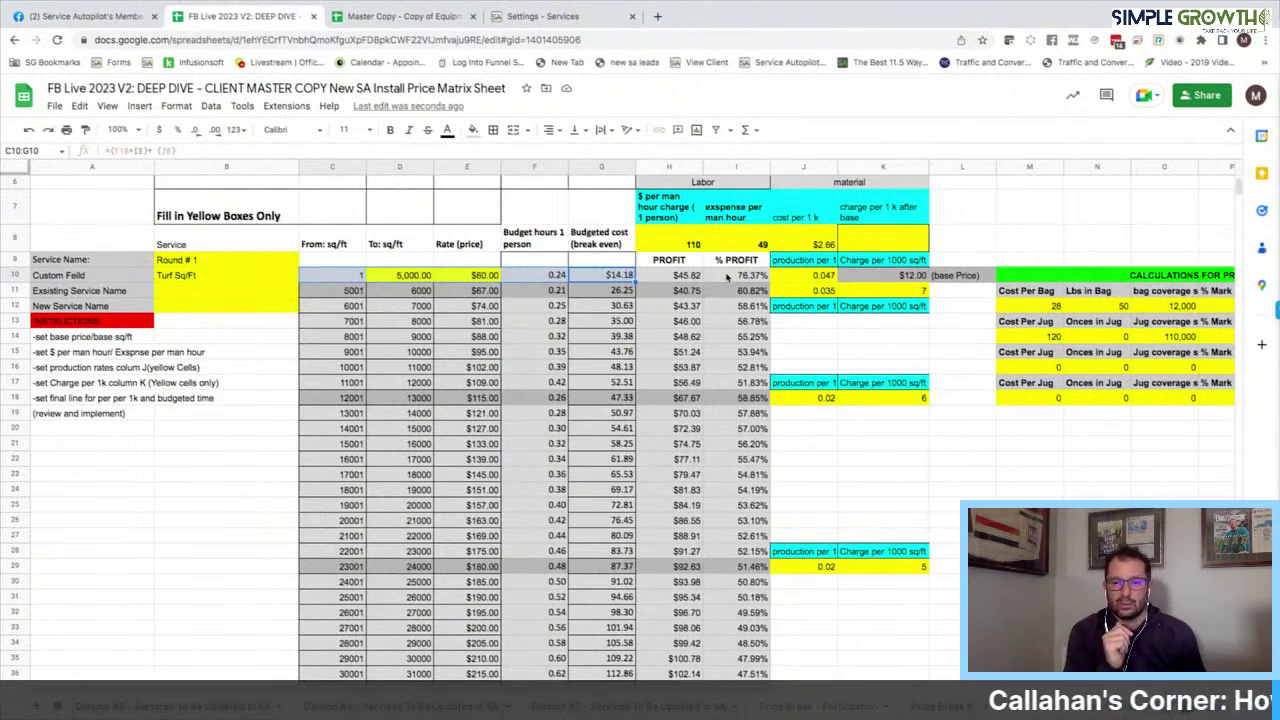
pyautogui.hscroll(5, 1020, 496)
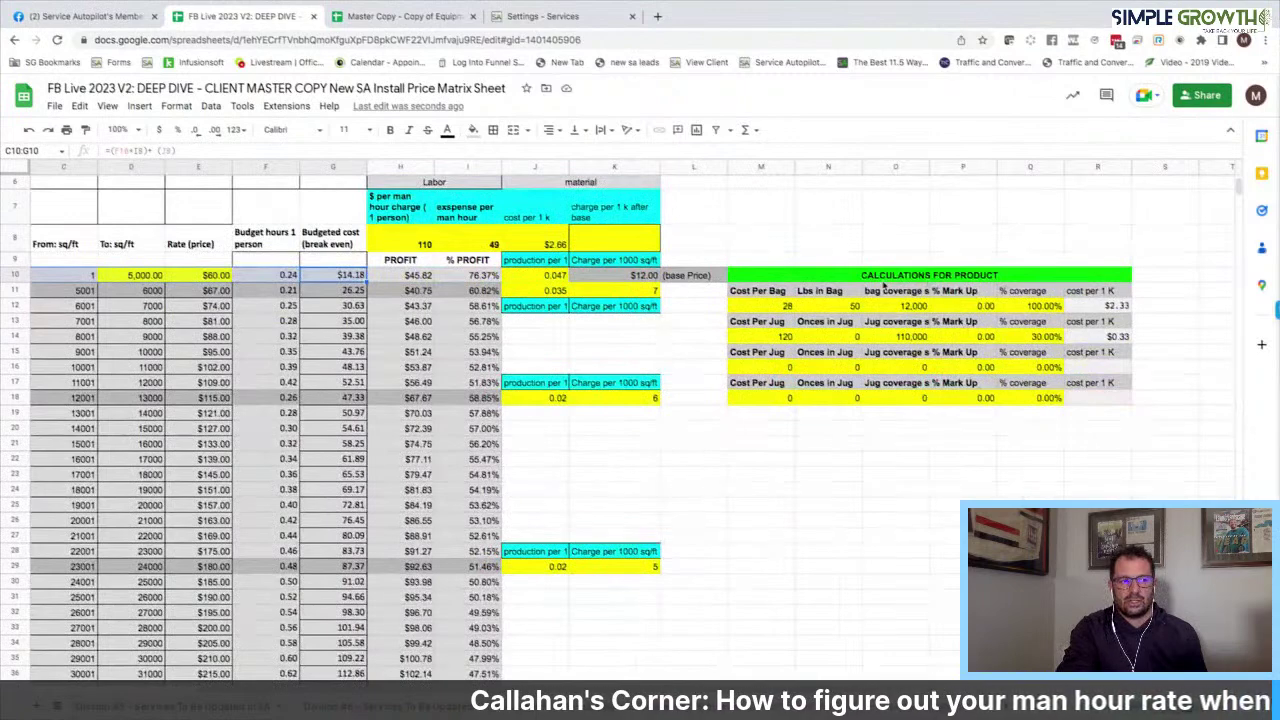
pyautogui.hscroll(-5, 1049, 471)
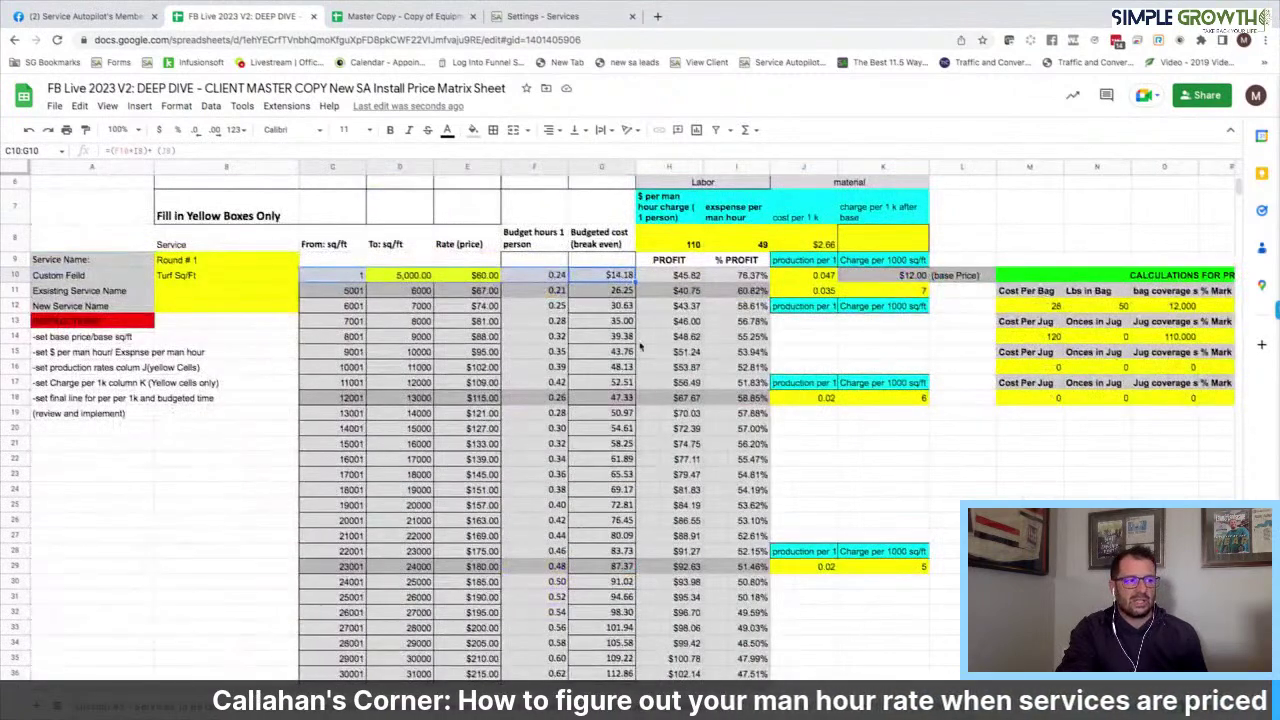